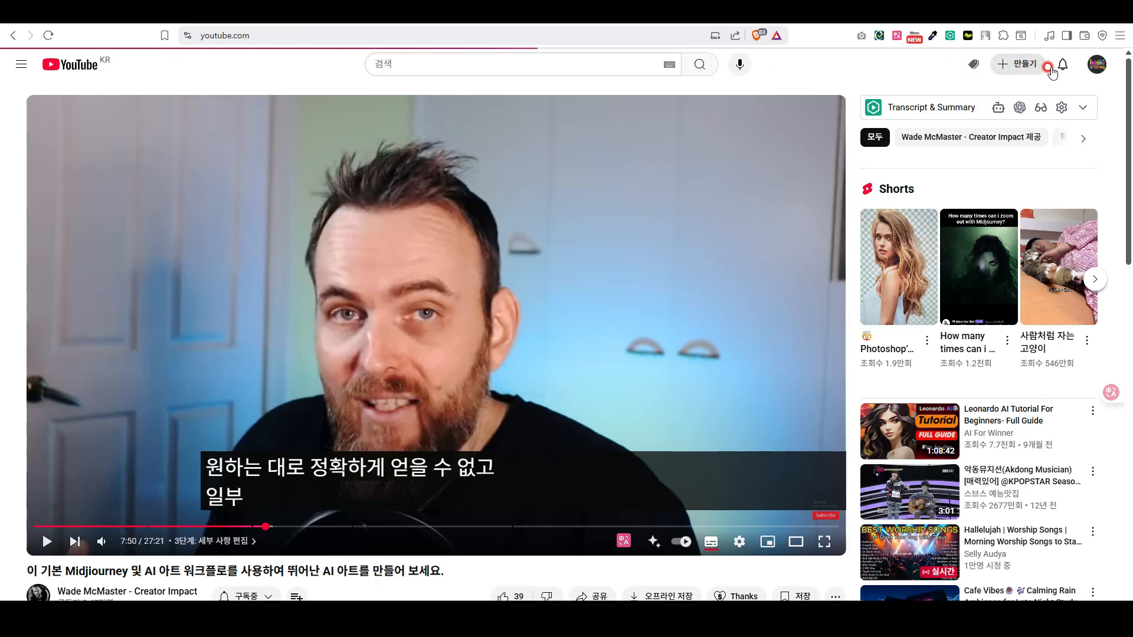
Look through the YouTube notifications list, including the older uploads and comments, and close it
left_click(1057, 64)
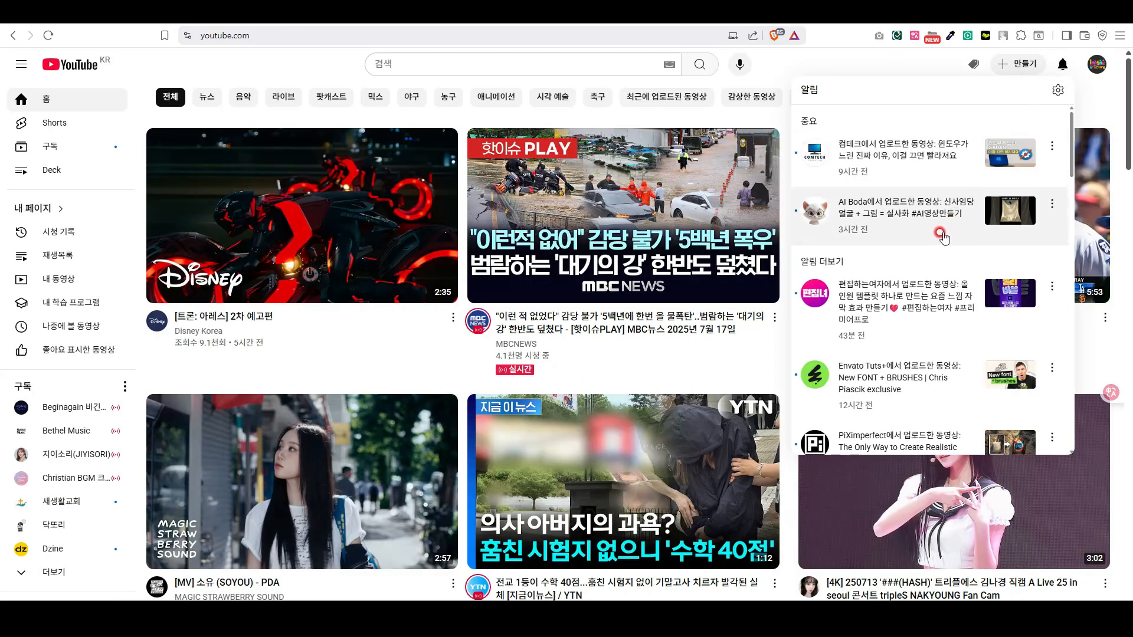
scroll(943, 237, "down", 6)
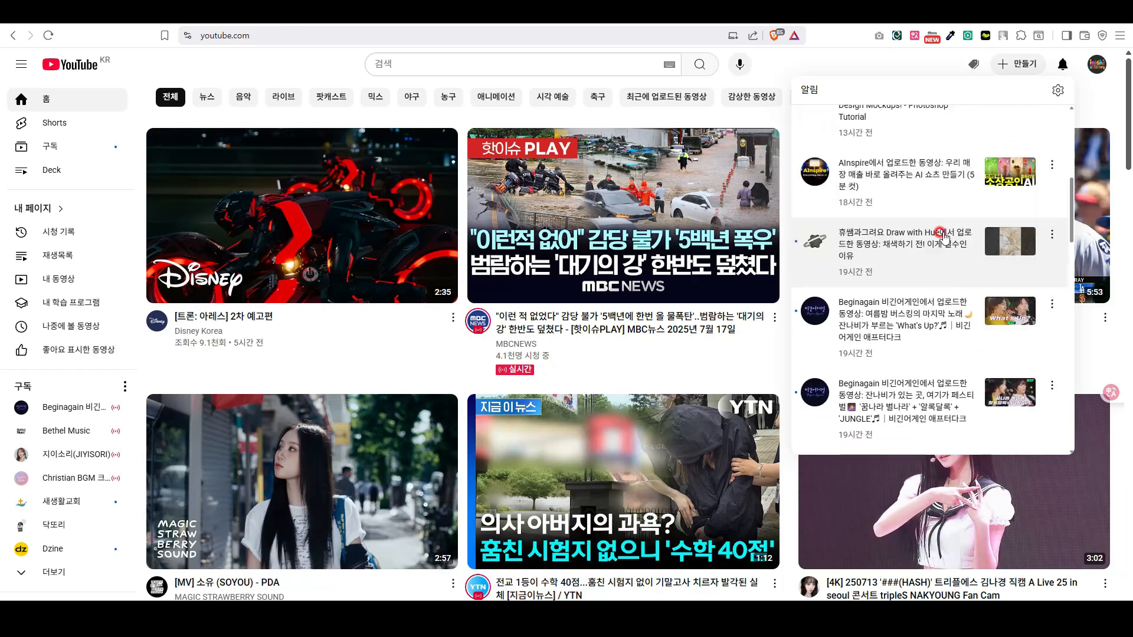
scroll(942, 236, "down", 10)
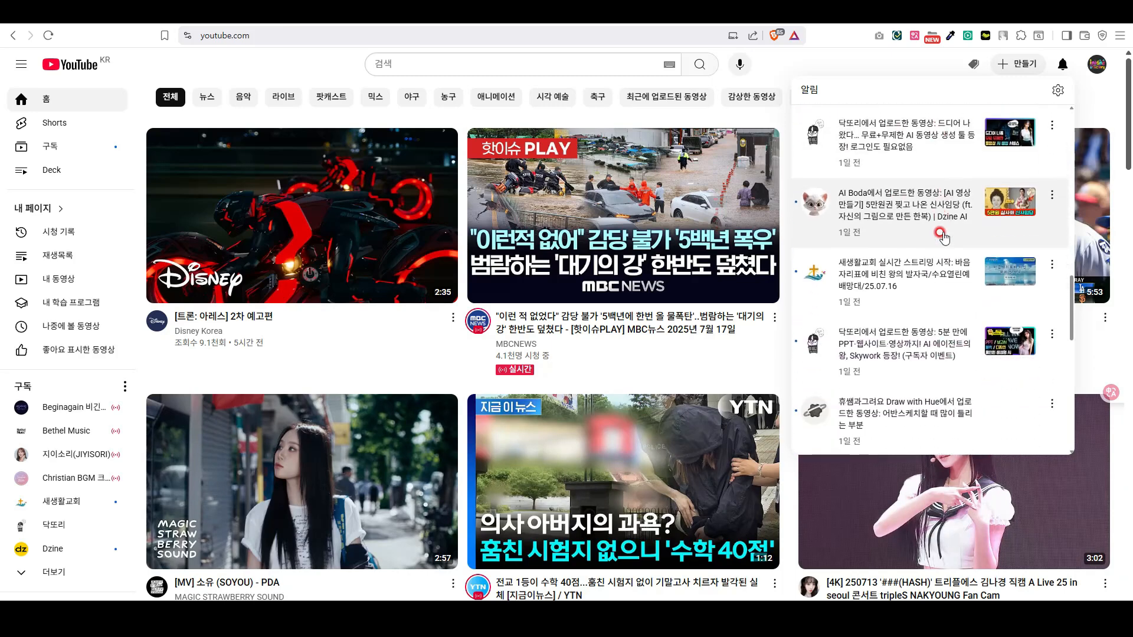
scroll(942, 236, "down", 8)
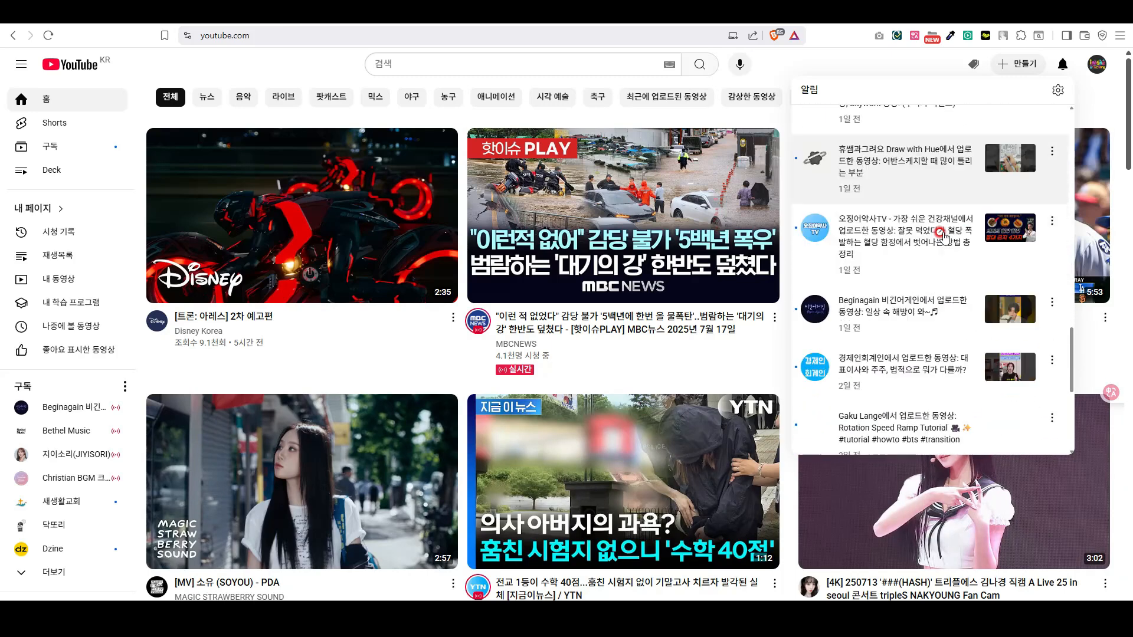
scroll(942, 237, "down", 8)
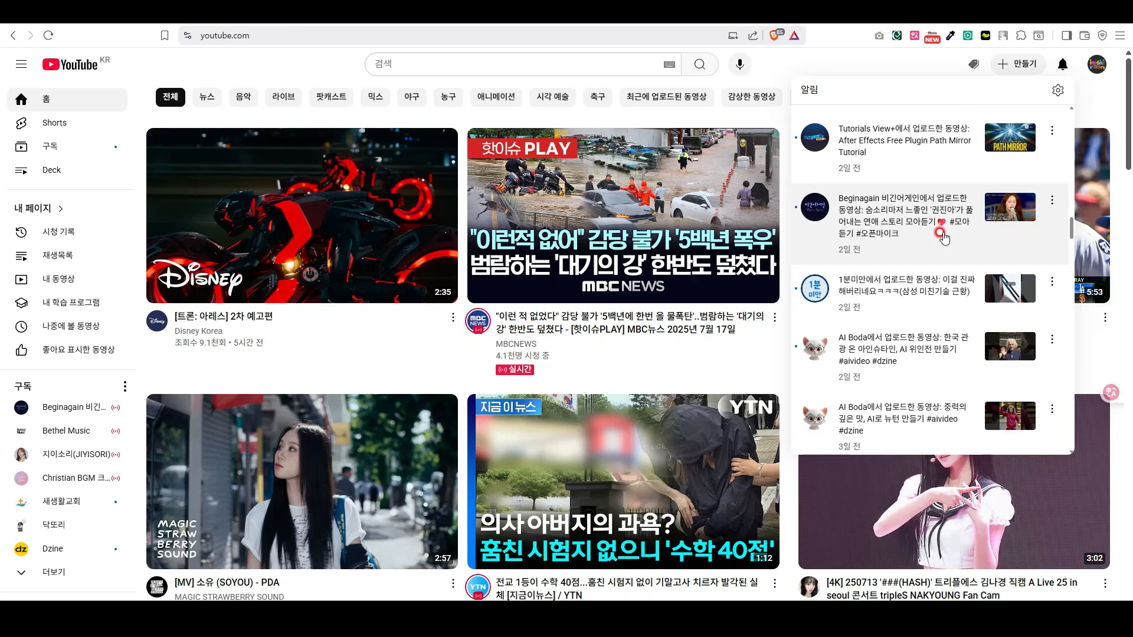
scroll(942, 237, "down", 1)
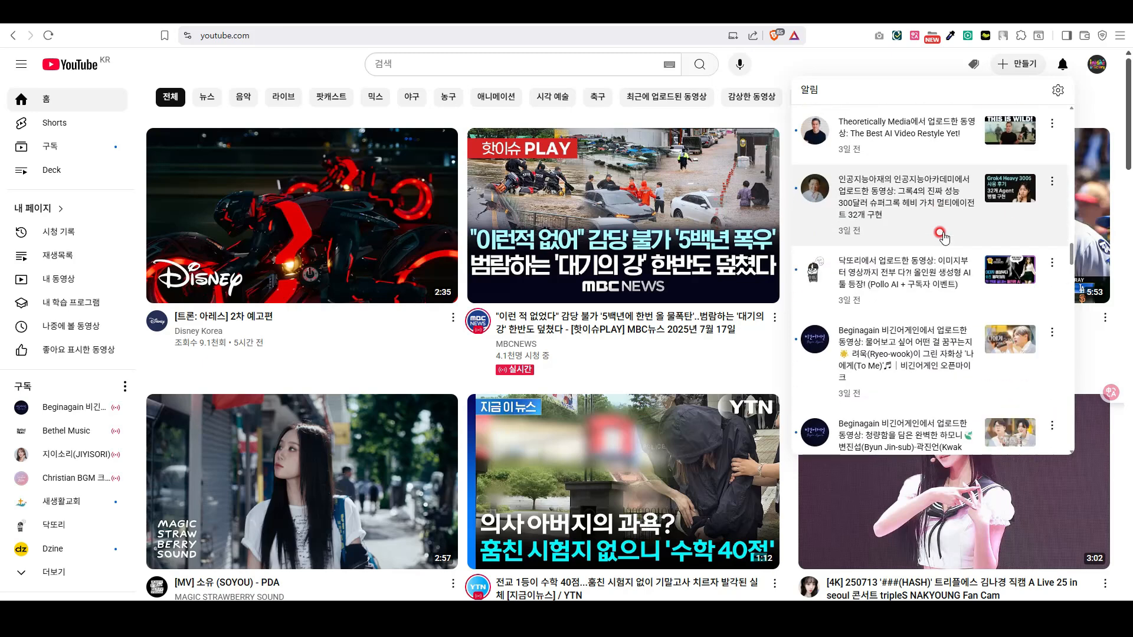
scroll(942, 236, "down", 4)
scroll(942, 236, "down", 10)
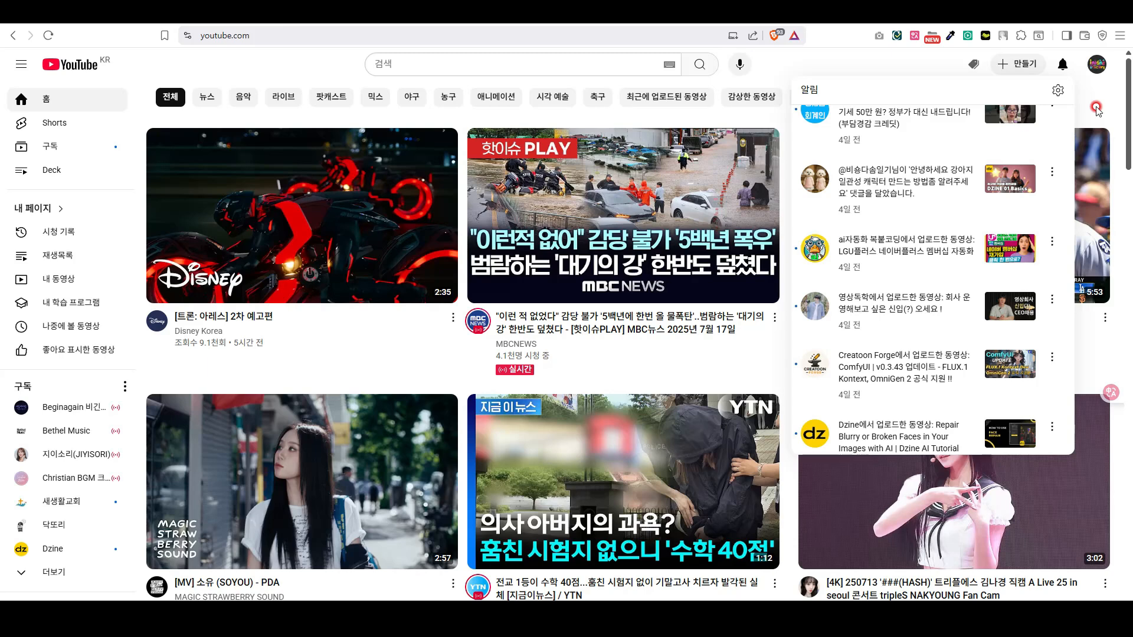
left_click(1096, 110)
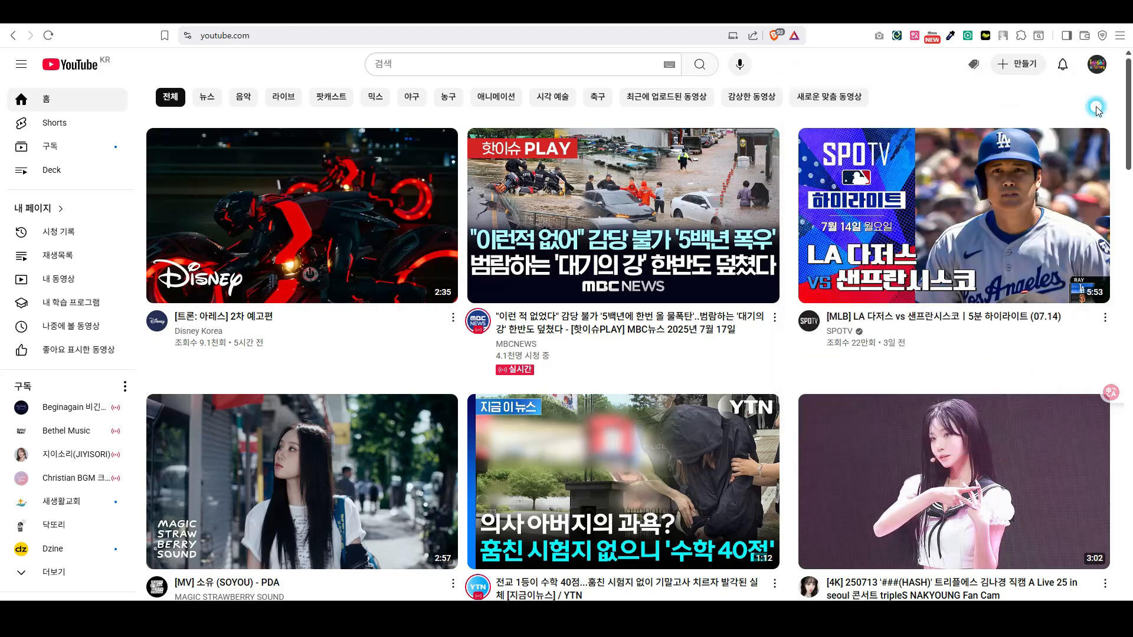
Switch to the ChatGPT conversation and review the request for ten small, popular dog breeds with ImageFX prompts
left_click(372, 24)
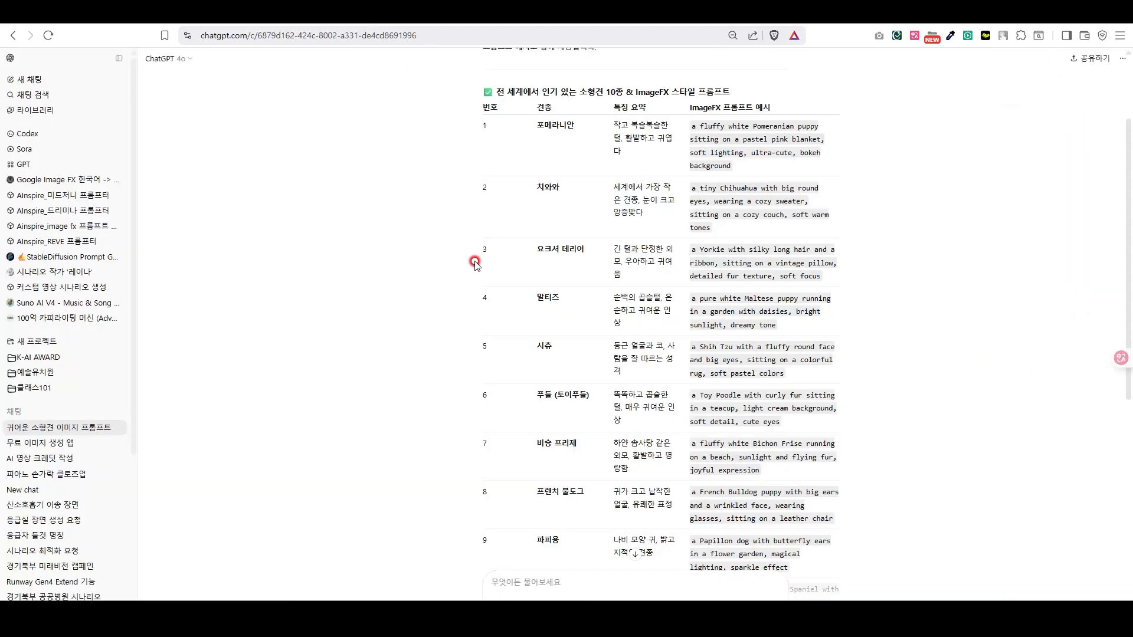
scroll(466, 257, "up", 1)
scroll(467, 257, "down", 3)
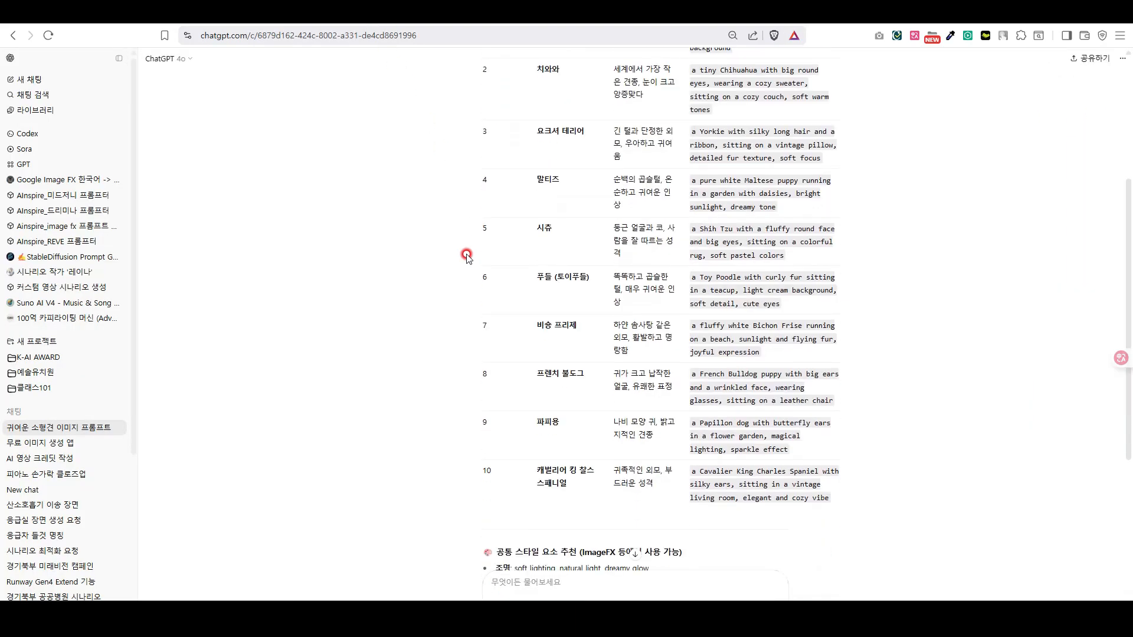
scroll(466, 257, "down", 1)
scroll(466, 257, "up", 5)
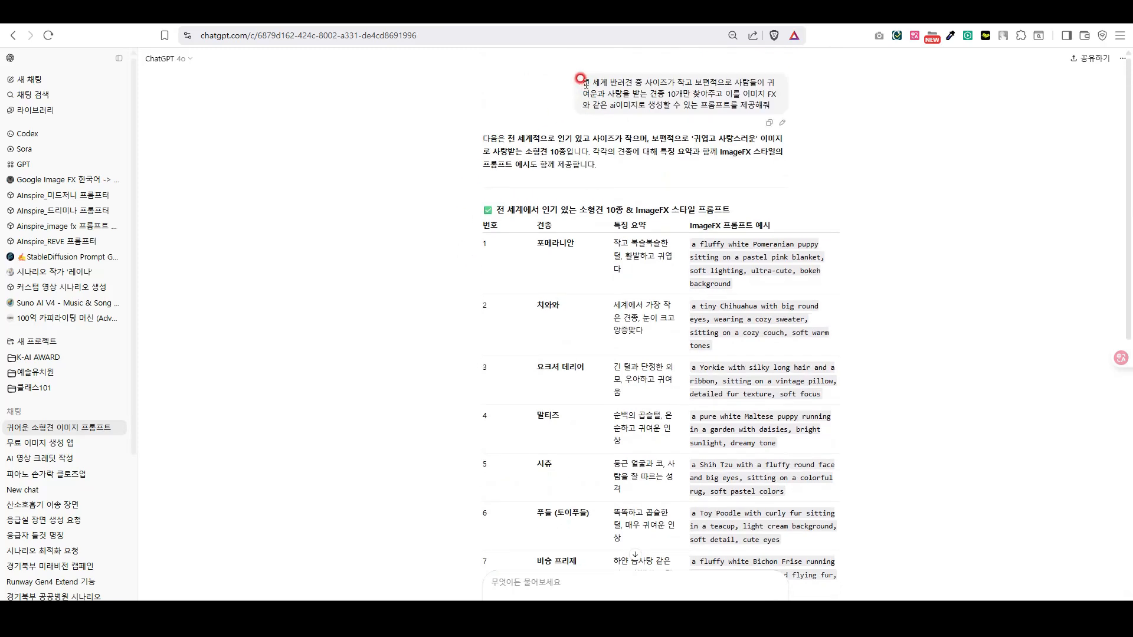
left_click_drag(583, 81, 776, 111)
left_click(858, 103)
left_click_drag(581, 87, 671, 74)
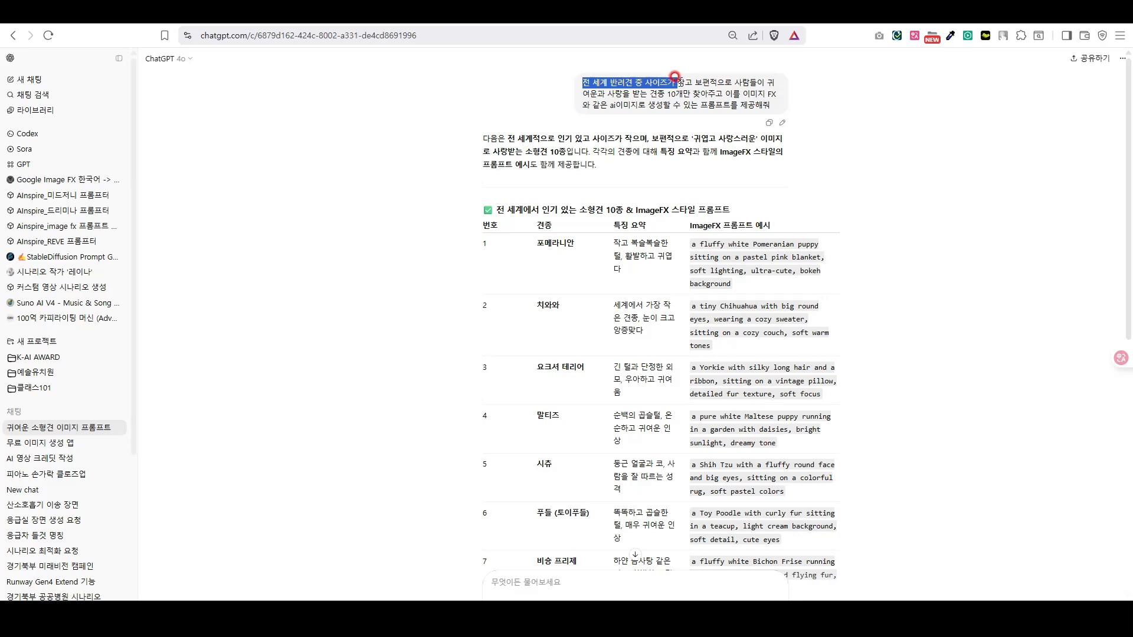
left_click(606, 103)
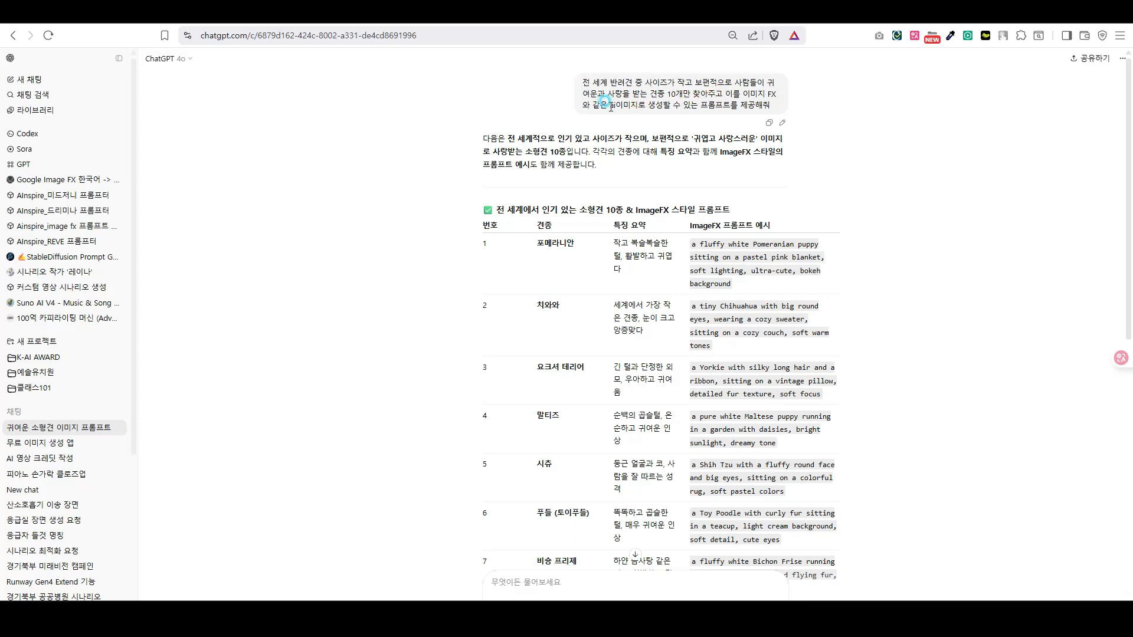
left_click_drag(609, 106, 814, 111)
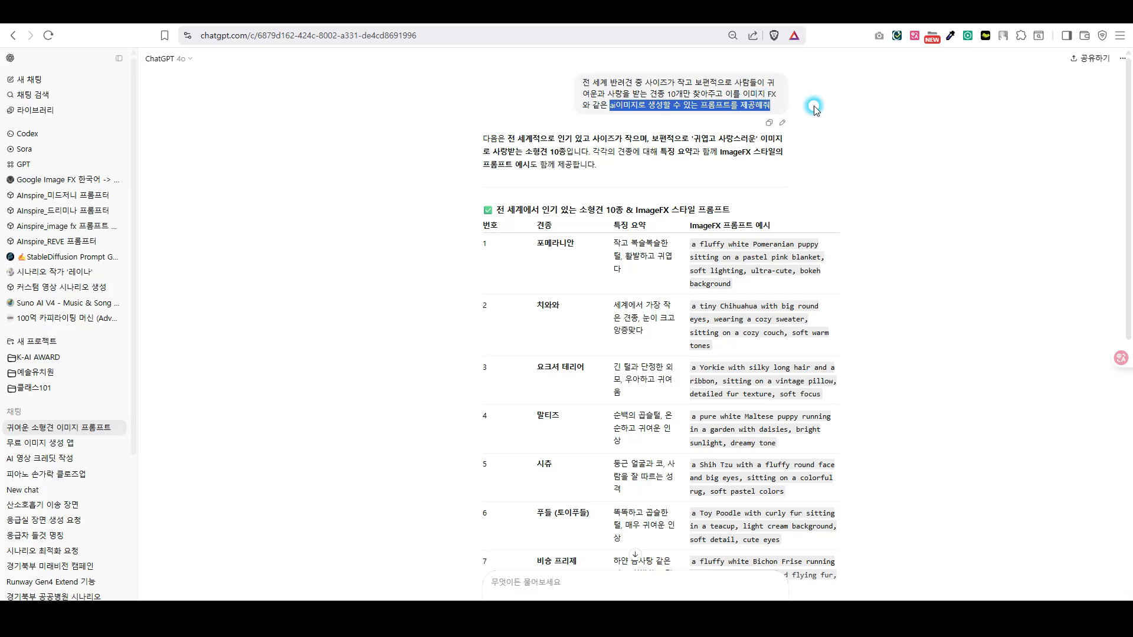
left_click(859, 109)
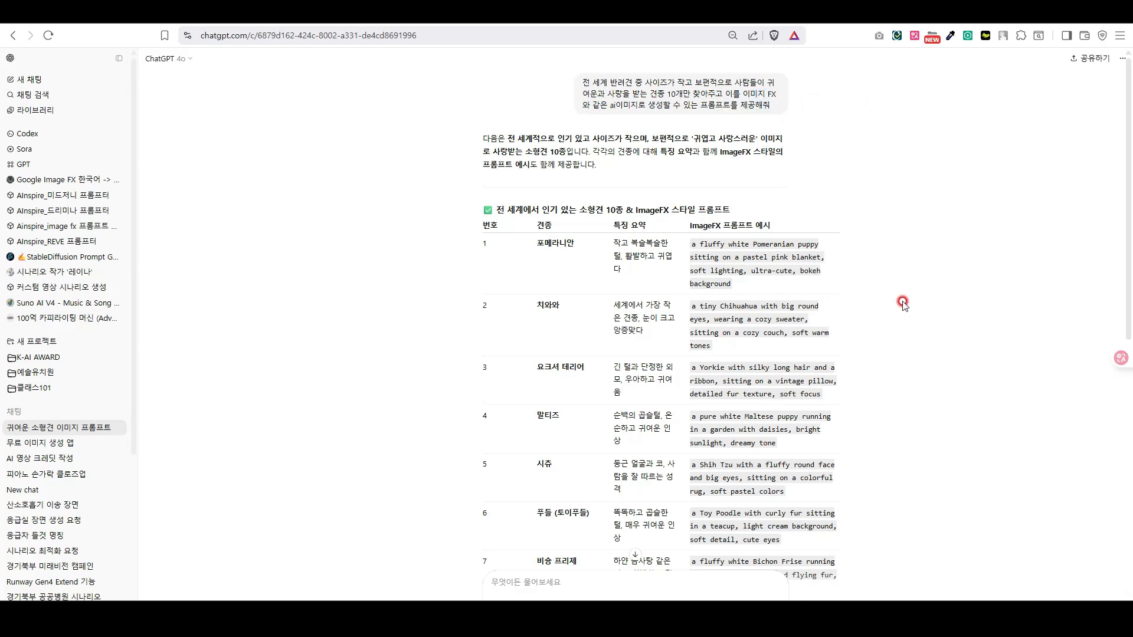
Examine the breed names and the Pomeranian's example prompt in the answer's table
scroll(903, 302, "down", 2)
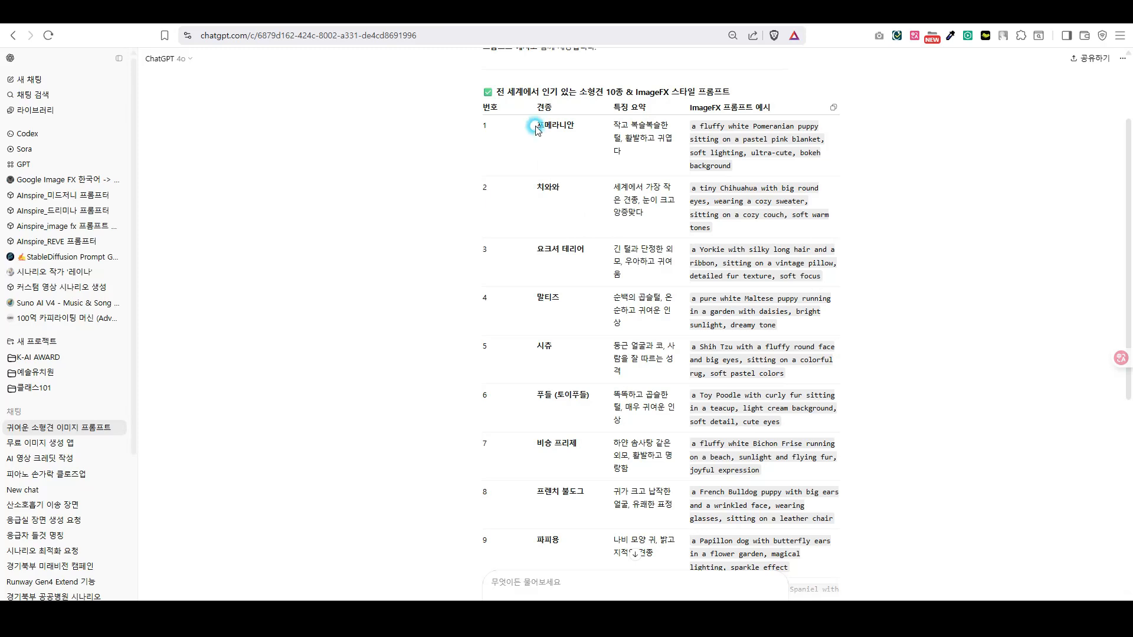
left_click_drag(534, 125, 575, 357)
left_click(578, 348)
left_click_drag(690, 125, 741, 169)
left_click(923, 203)
scroll(907, 287, "down", 2)
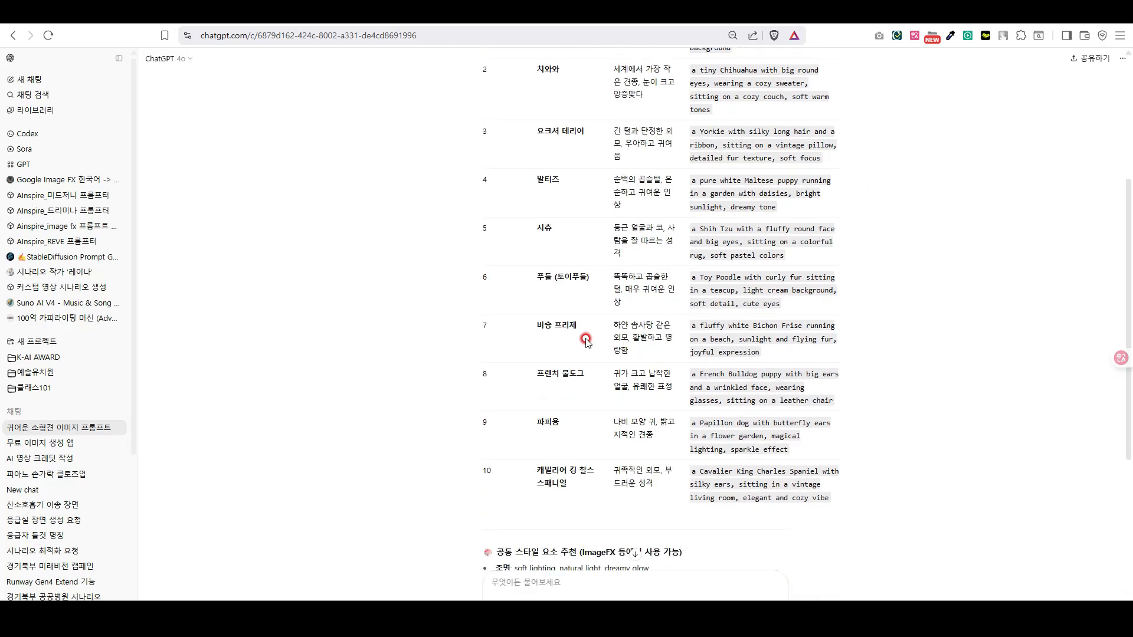
Copy the ImageFX prompt for the Bichon Frise (비숑 프리제) from row 7 of the table
left_click_drag(531, 327, 584, 331)
left_click(533, 326)
left_click(584, 326)
left_click(584, 327)
left_click(535, 331)
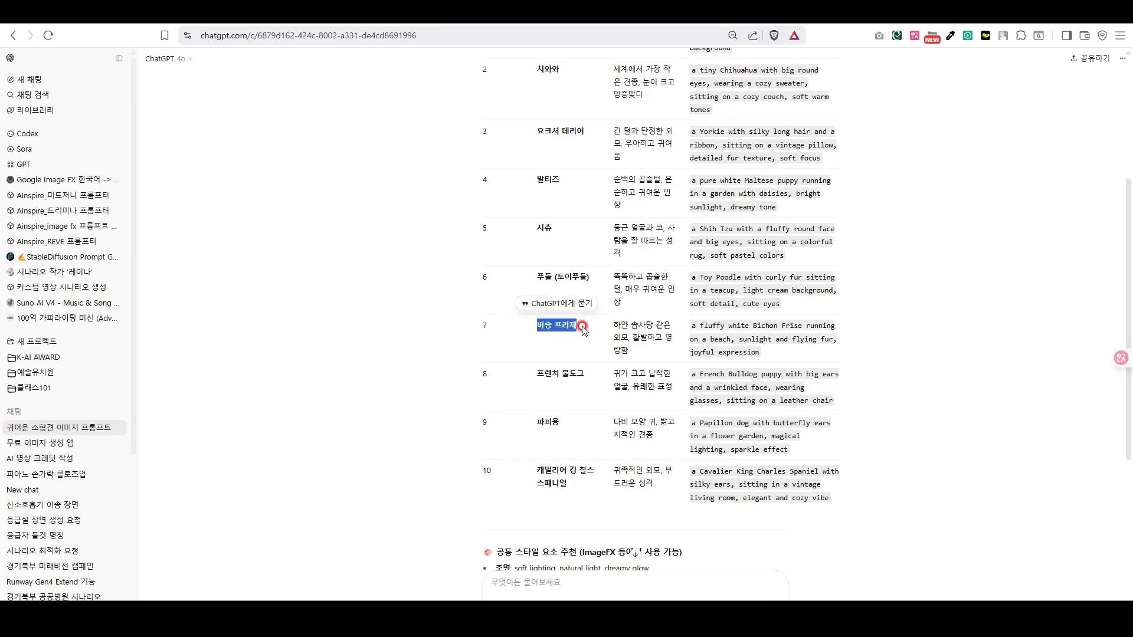
left_click(582, 329)
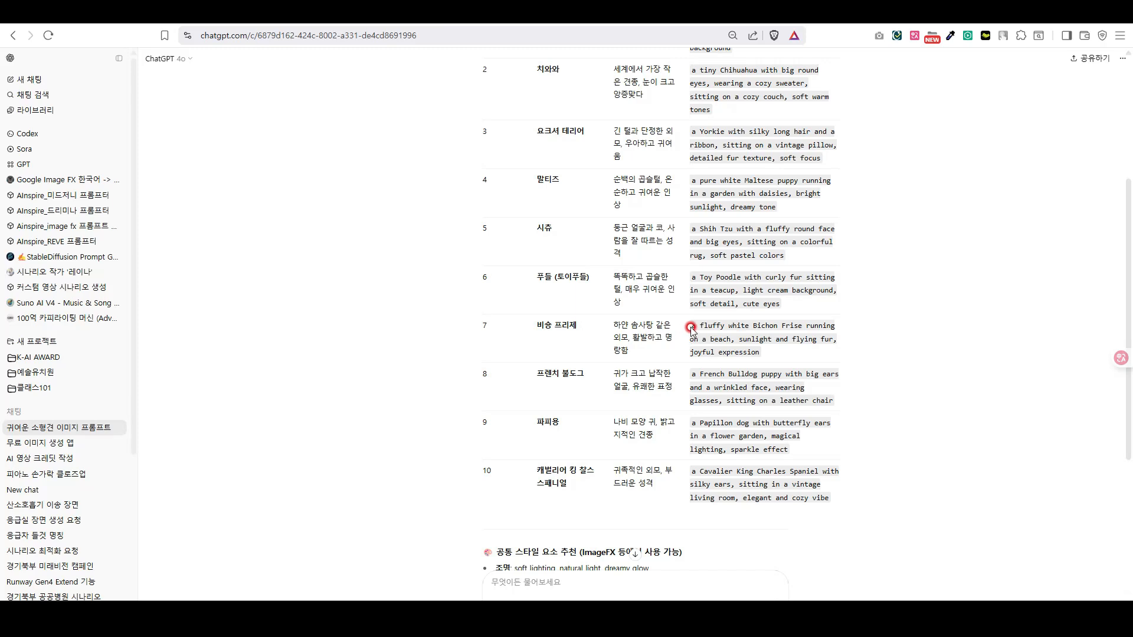
left_click_drag(691, 328, 788, 357)
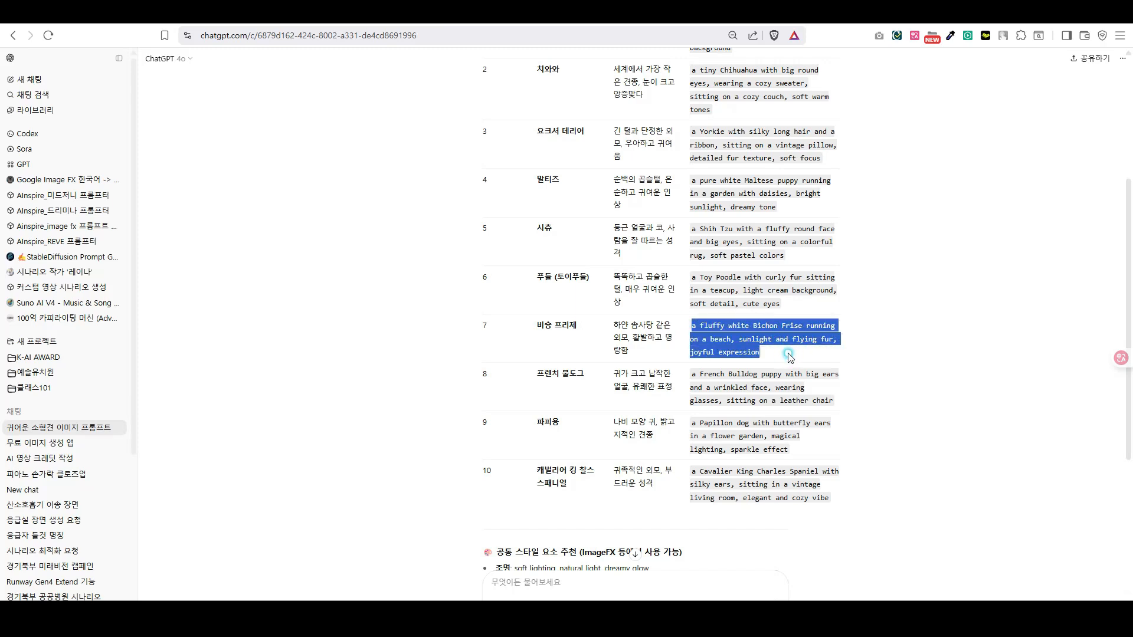
right_click(783, 342)
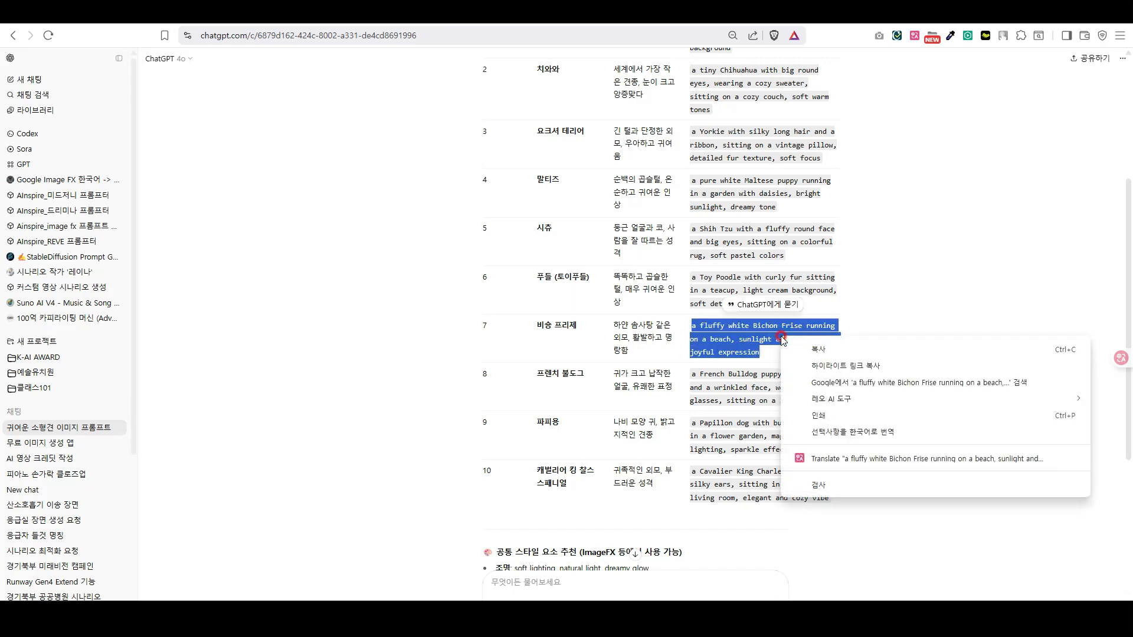
left_click(817, 349)
left_click(870, 341)
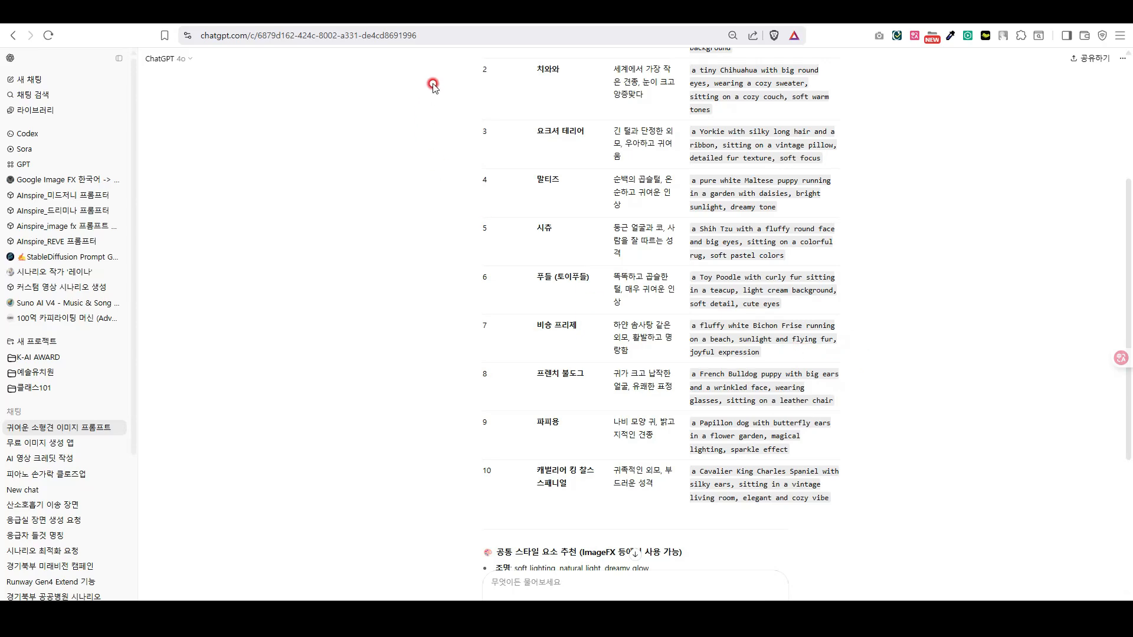
Open ImageFX in a new tab and paste the copied Bichon Frise prompt as the image prompt
left_click(451, 27)
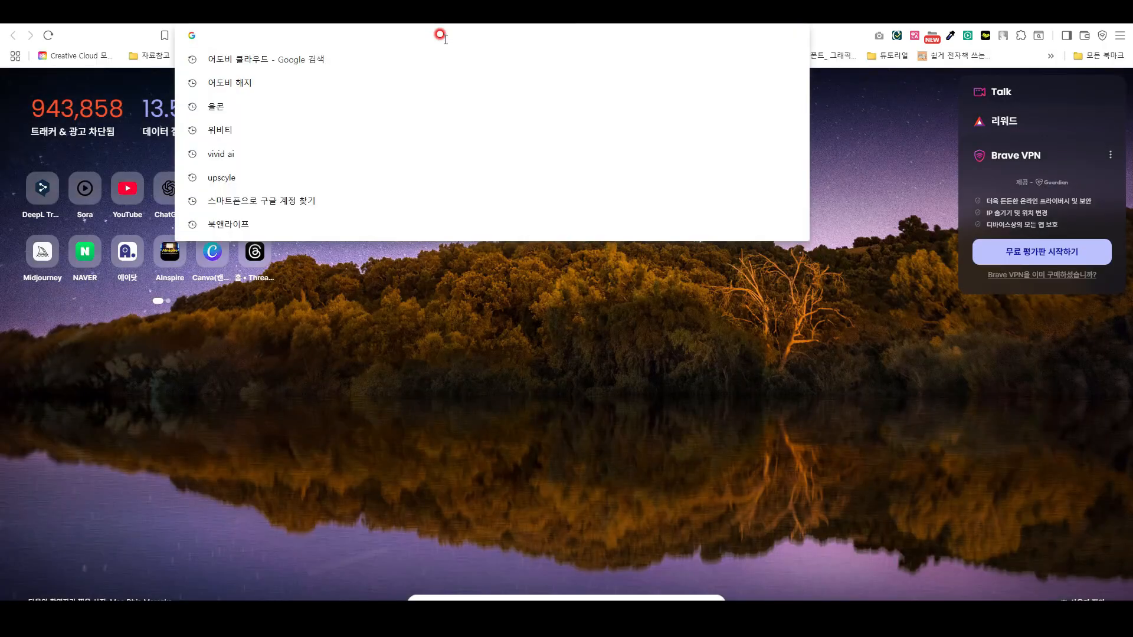
left_click(245, 415)
left_click(252, 196)
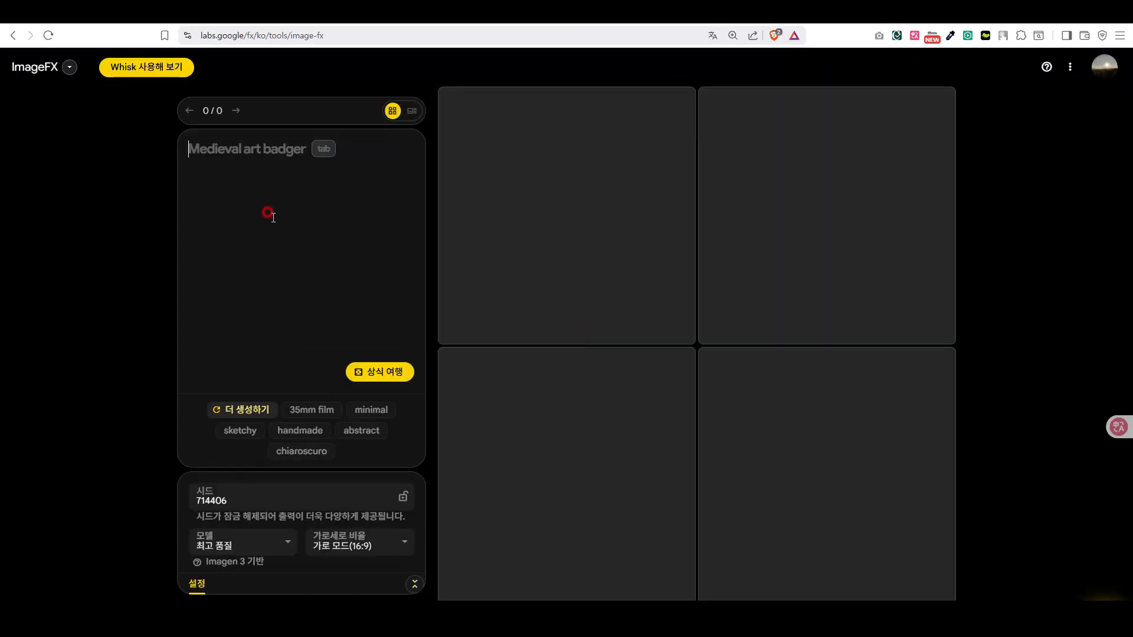
left_click(268, 213)
key("ctrl+v")
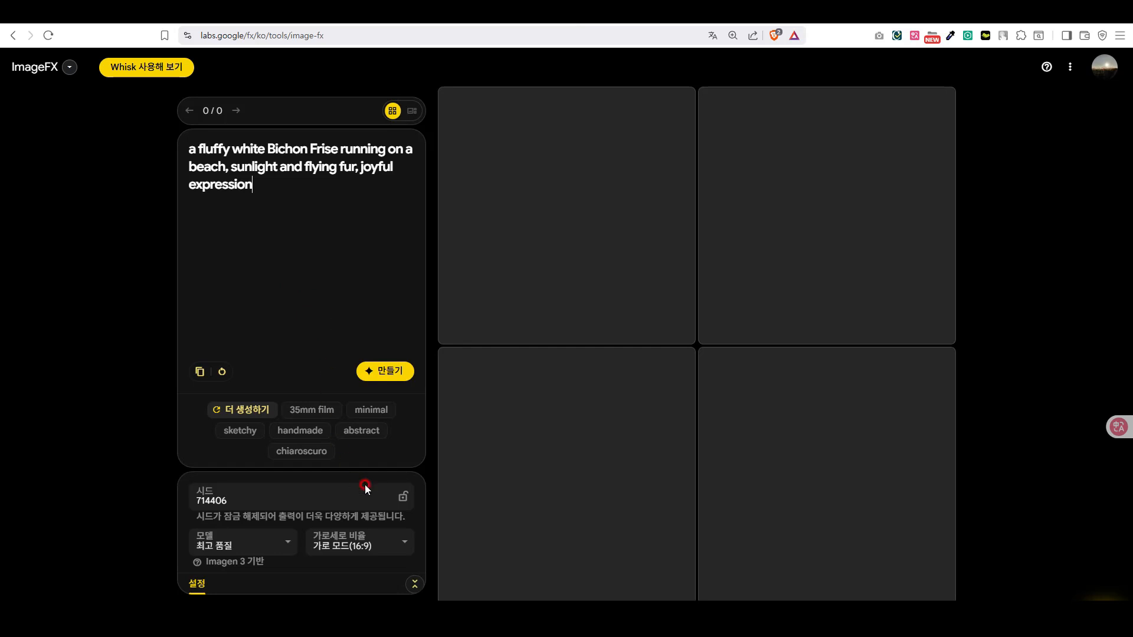
Set the aspect ratio to square (정사각형) and generate the images
left_click(380, 547)
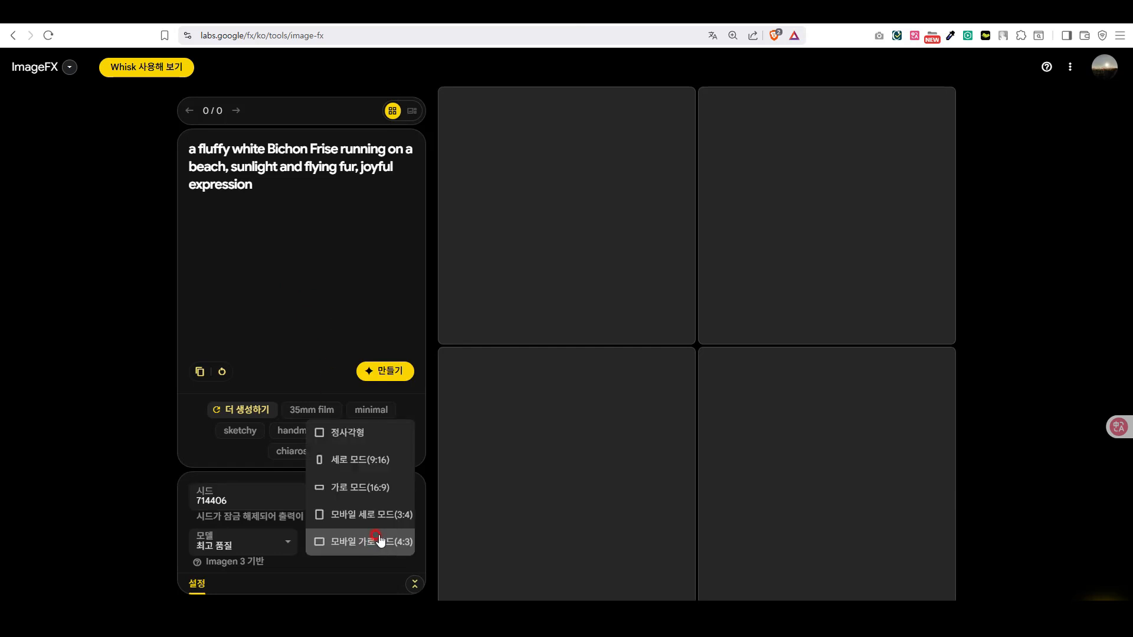
left_click(370, 433)
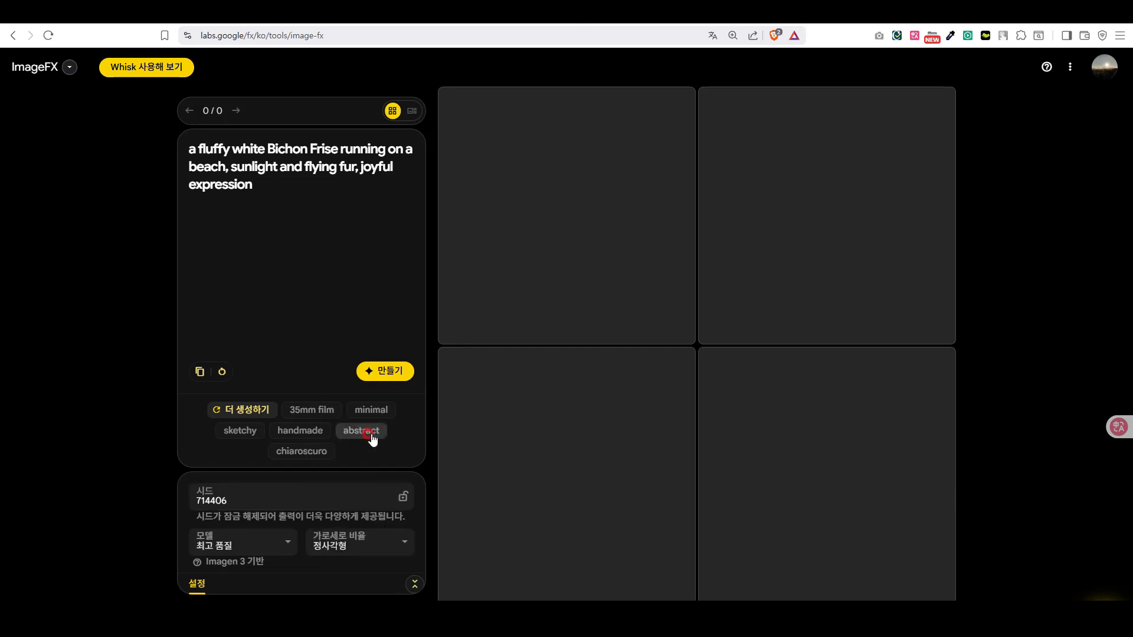
left_click(384, 371)
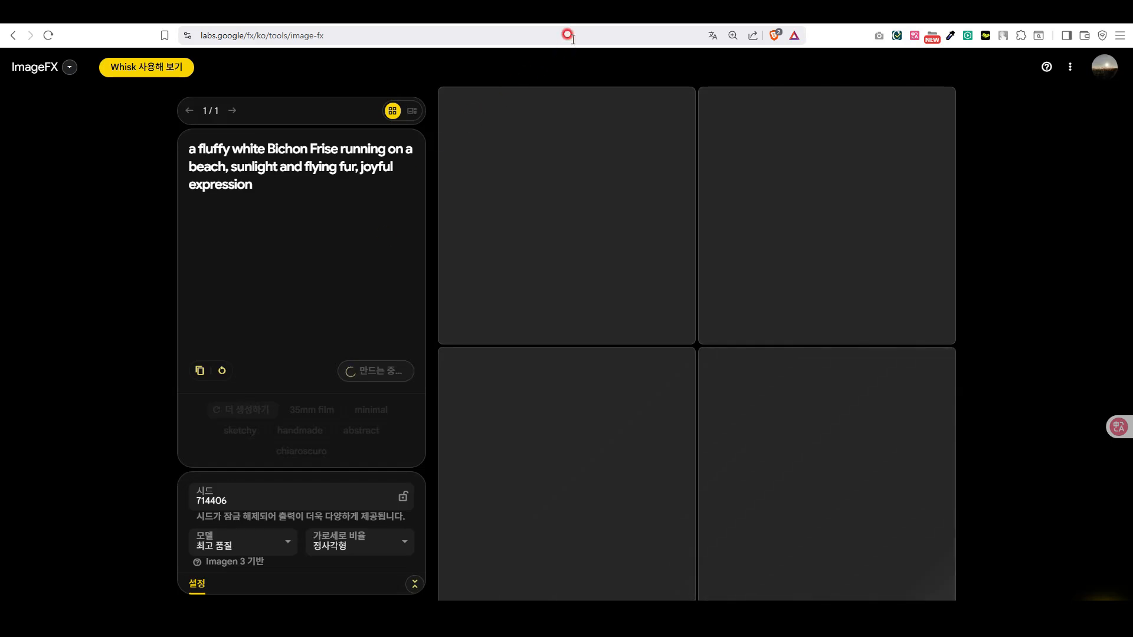
Open deepl.com/translator in a new tab and return to the ImageFX tab
key("ctrl+t")
left_click(575, 33)
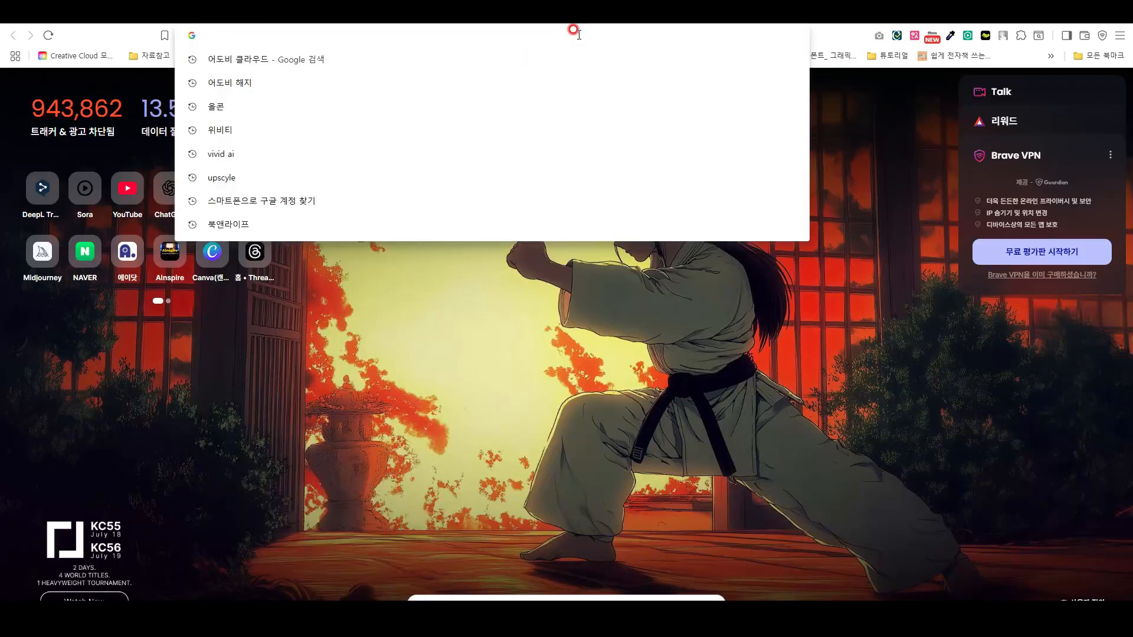
type("deepl")
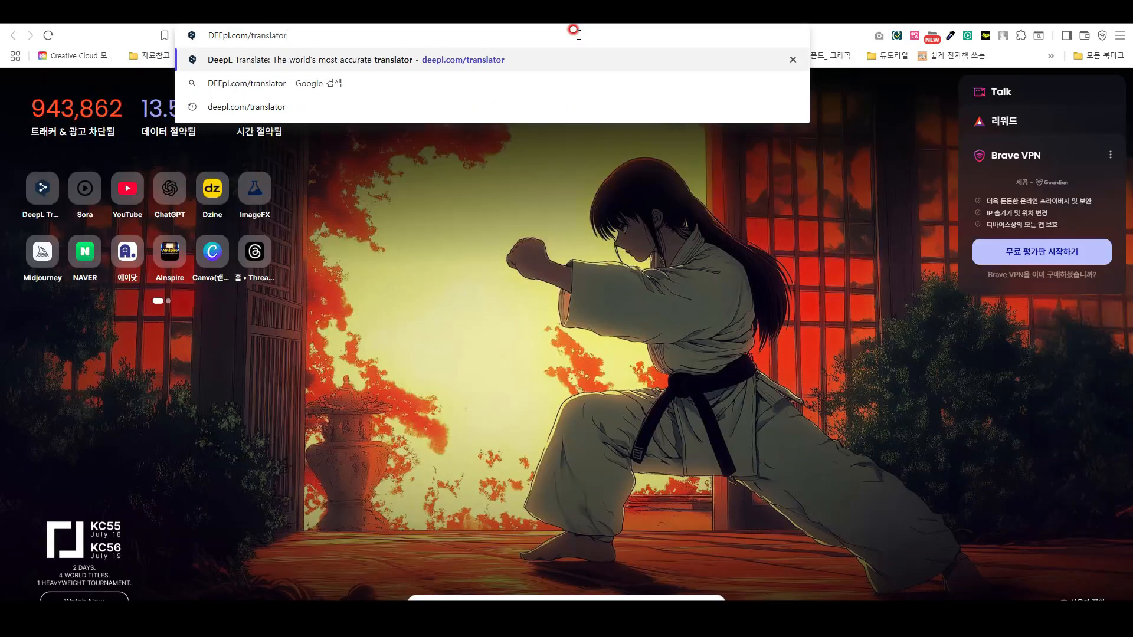
key("Return")
left_click(527, 18)
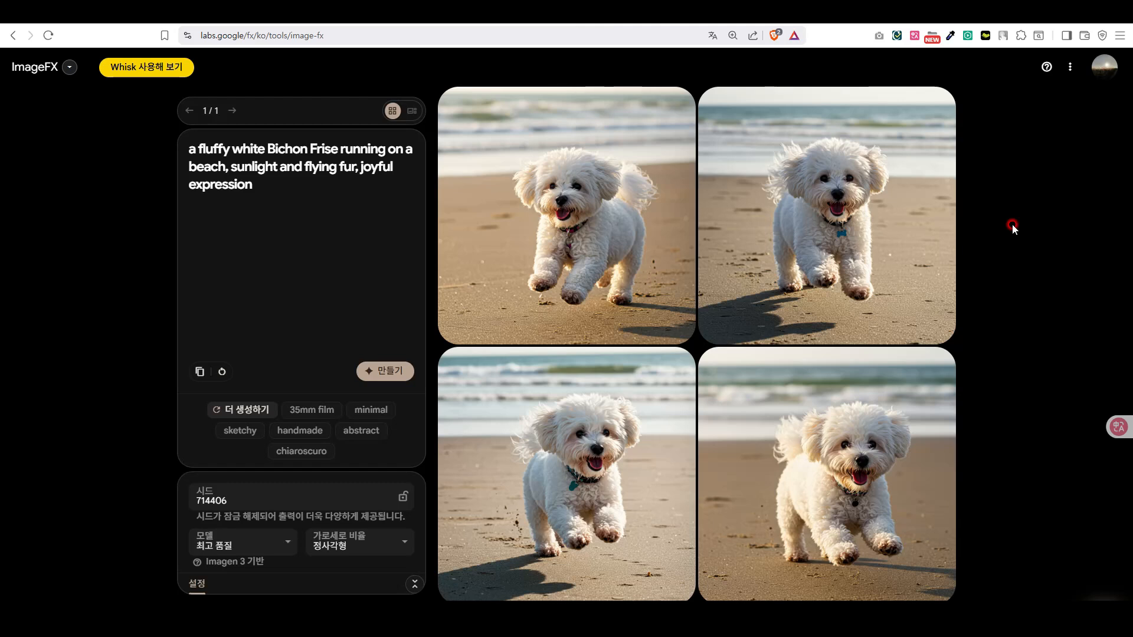
Highlight "Bichon Frise" in the prompt and lock the seed at 714406
left_click(268, 187)
left_click_drag(265, 146, 337, 145)
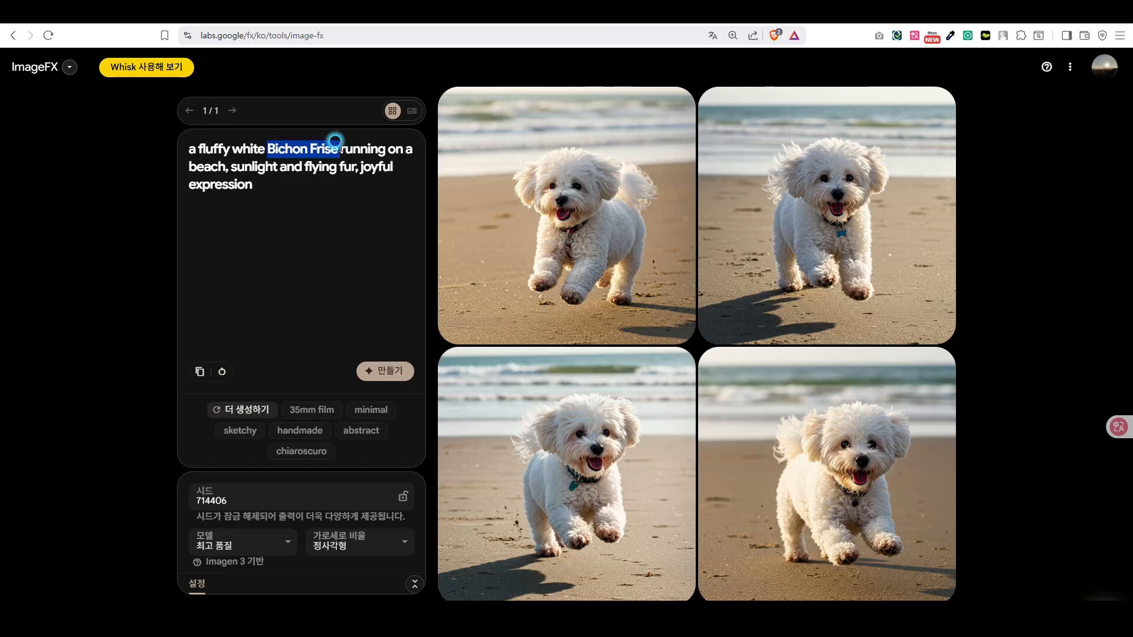
left_click(261, 155)
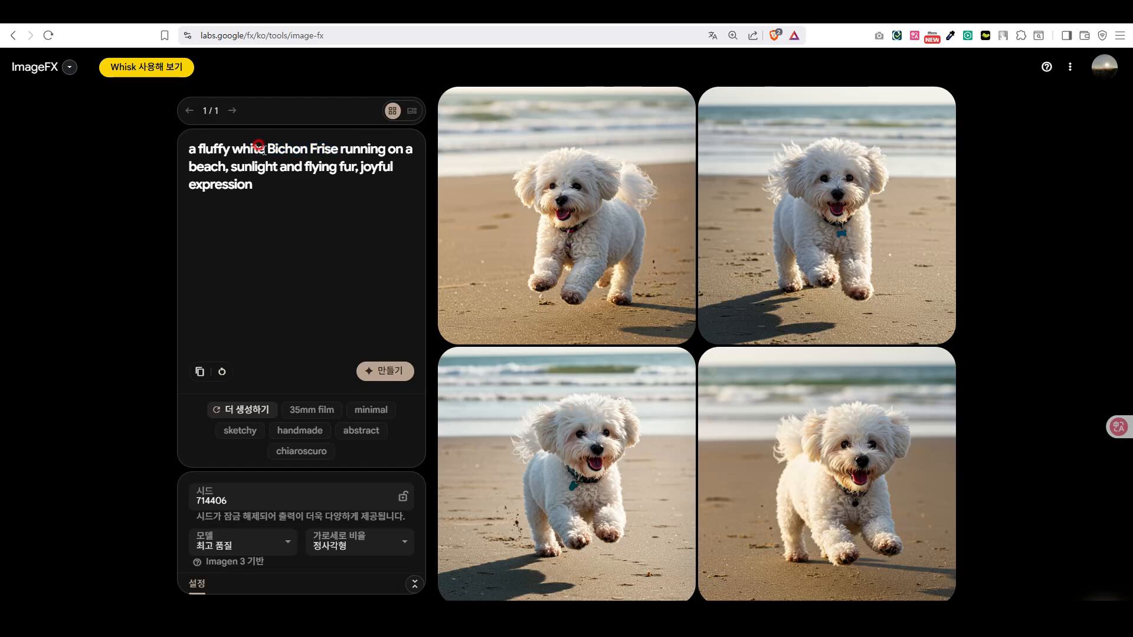
left_click_drag(267, 151, 340, 148)
left_click(334, 144)
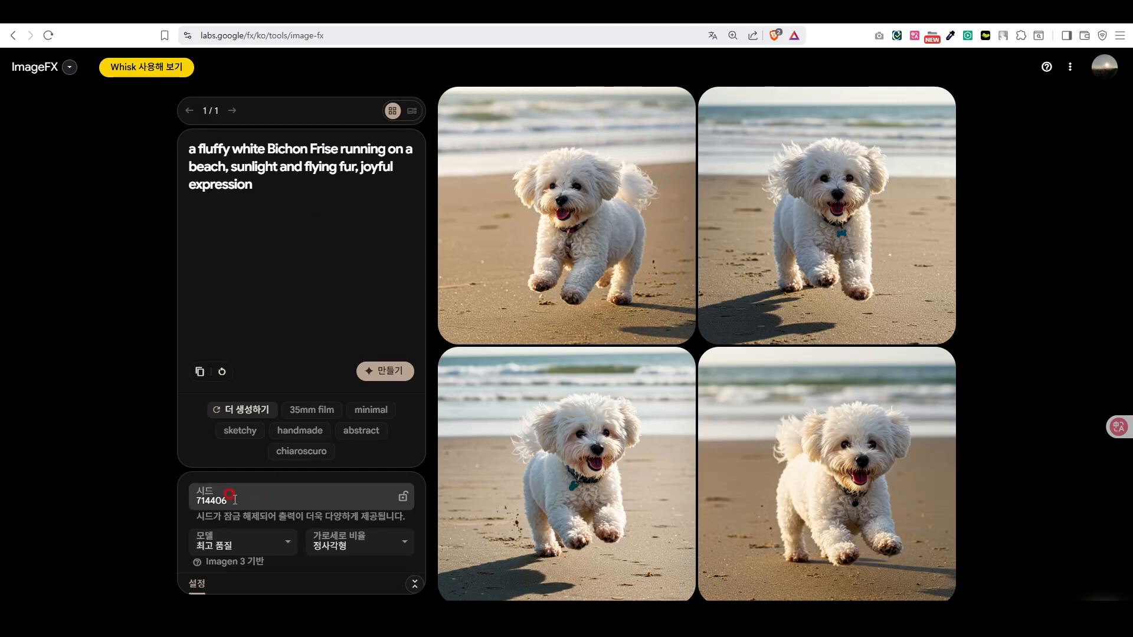
left_click(319, 498)
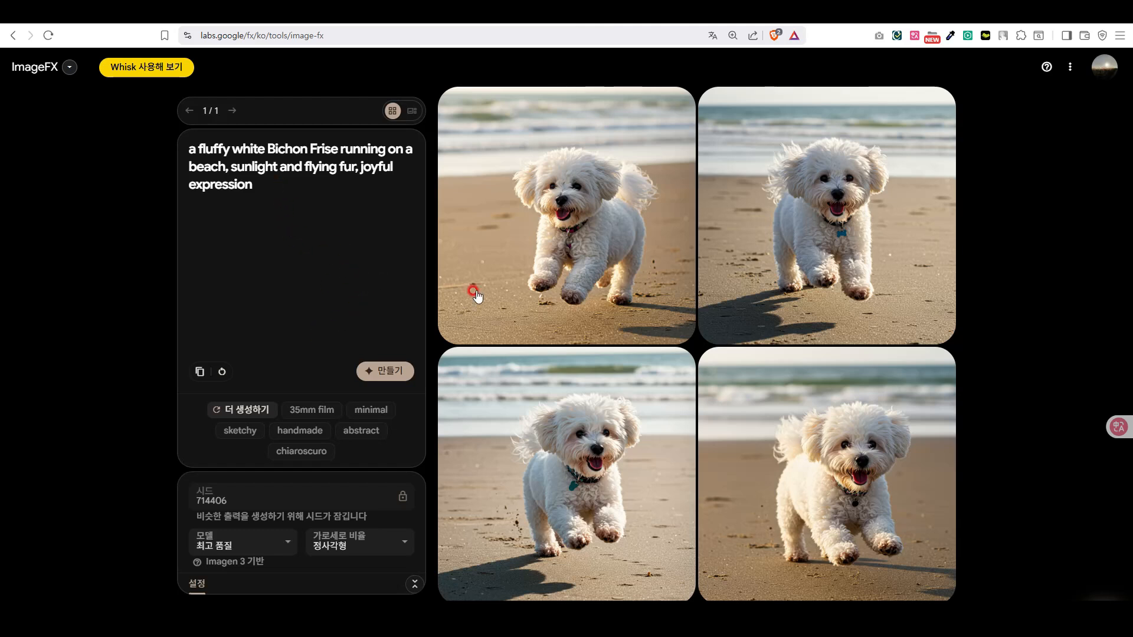
Copy the beach prompt into the DeepL translator and swap the languages to Korean-to-English translation
left_click_drag(285, 187, 184, 140)
right_click(291, 203)
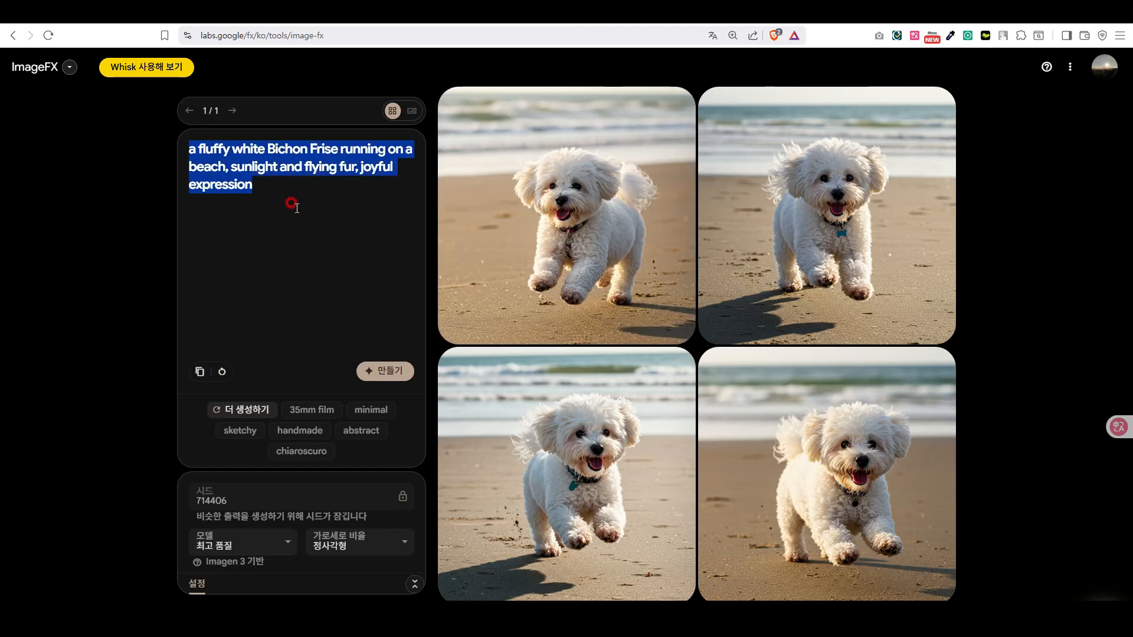
left_click(617, 20)
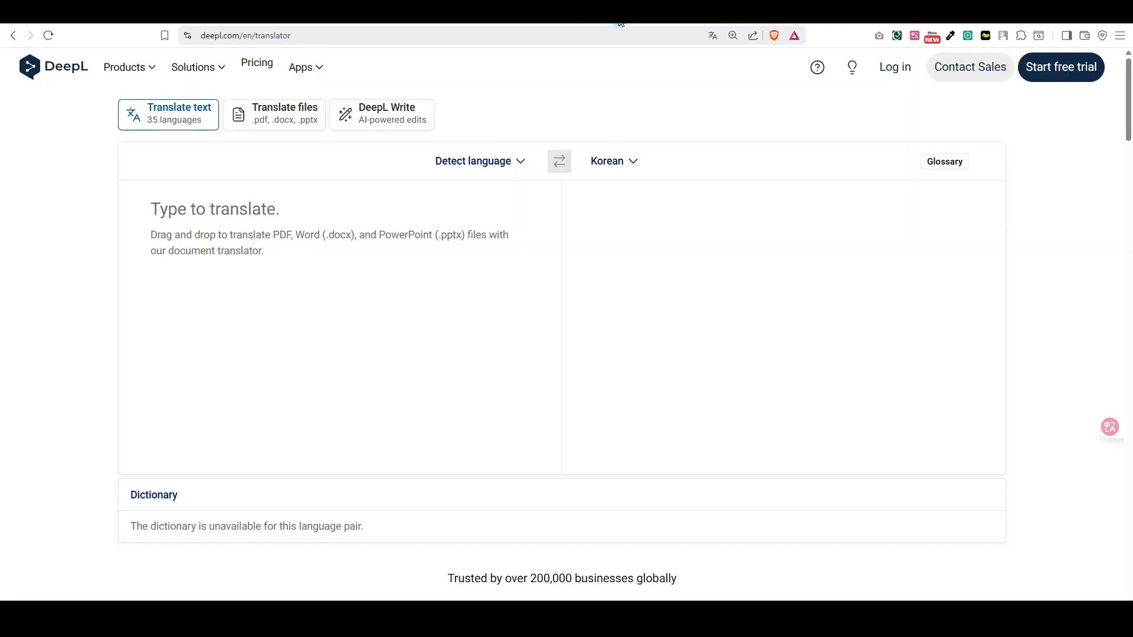
left_click(339, 269)
key("ctrl+v")
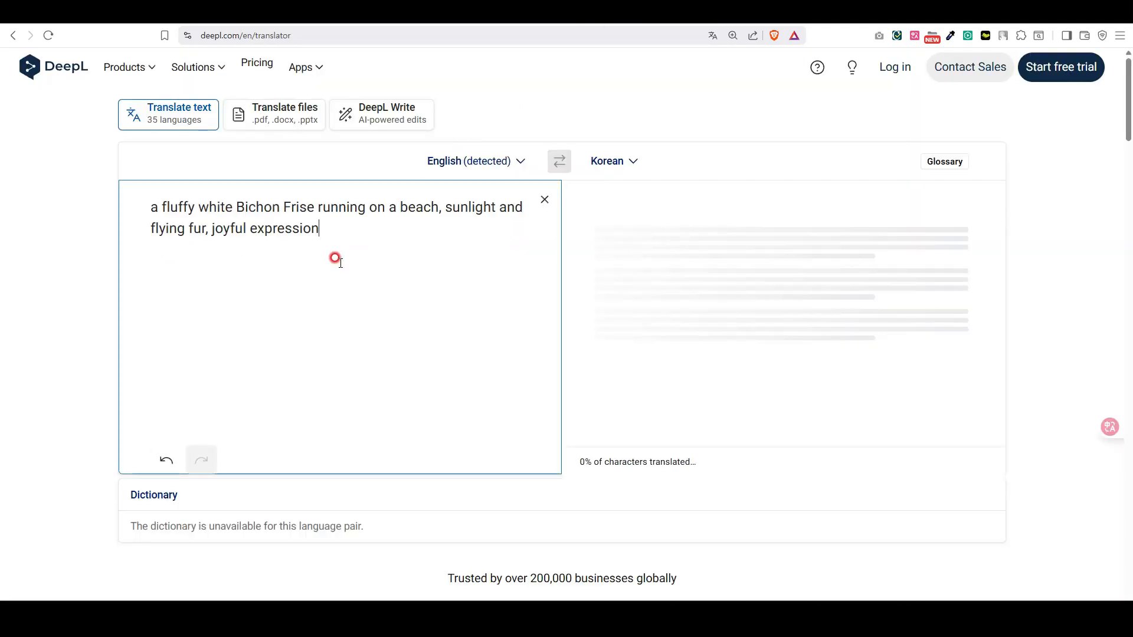
left_click(559, 161)
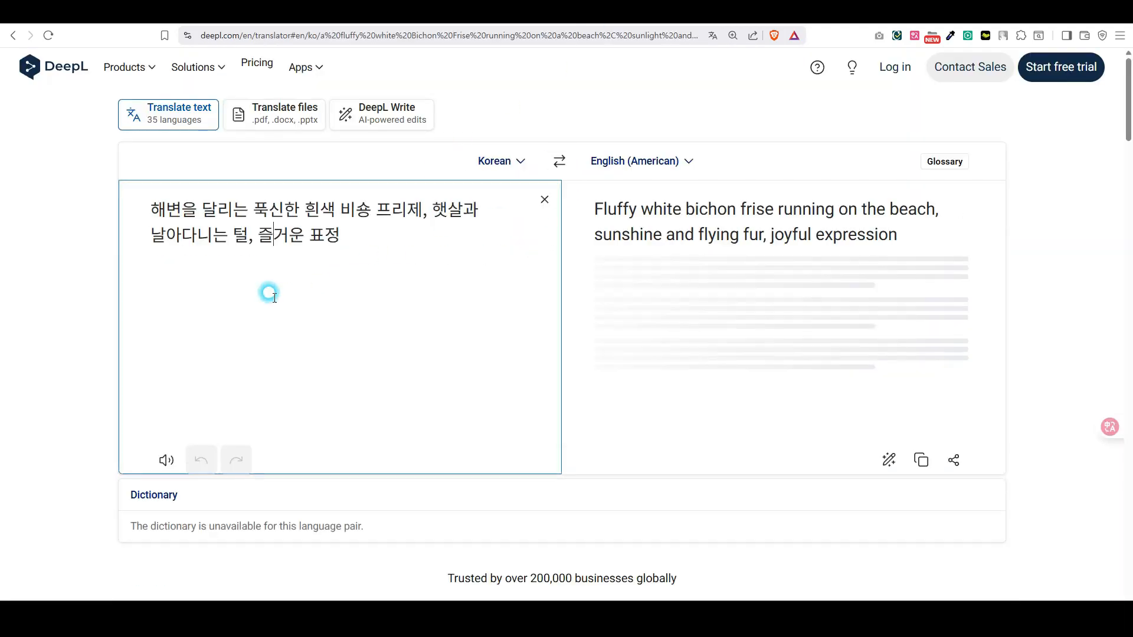
Reword the start of the Korean source text from running on the beach to "공원에 앉아있는"
left_click_drag(197, 207, 150, 206)
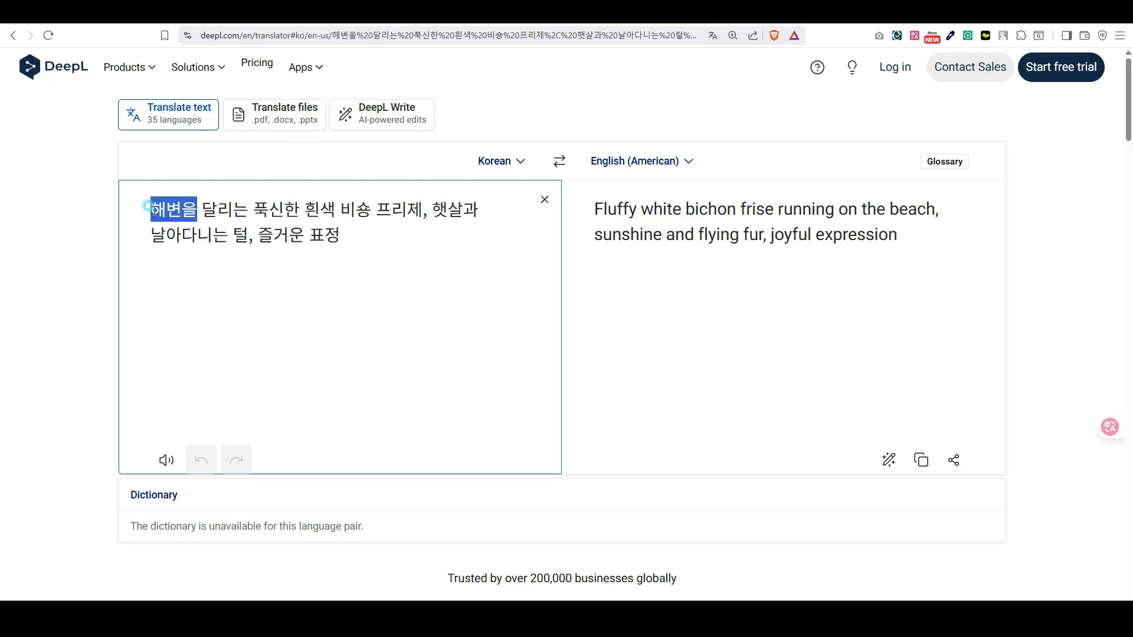
type("공원을")
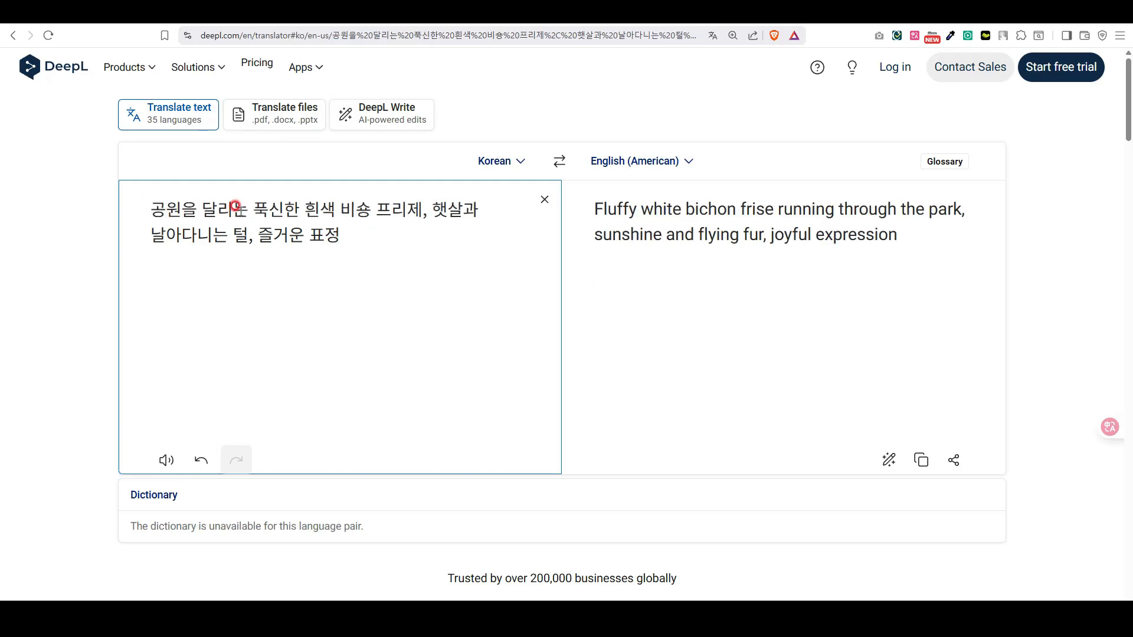
left_click_drag(248, 209, 183, 211)
type("에 앉아")
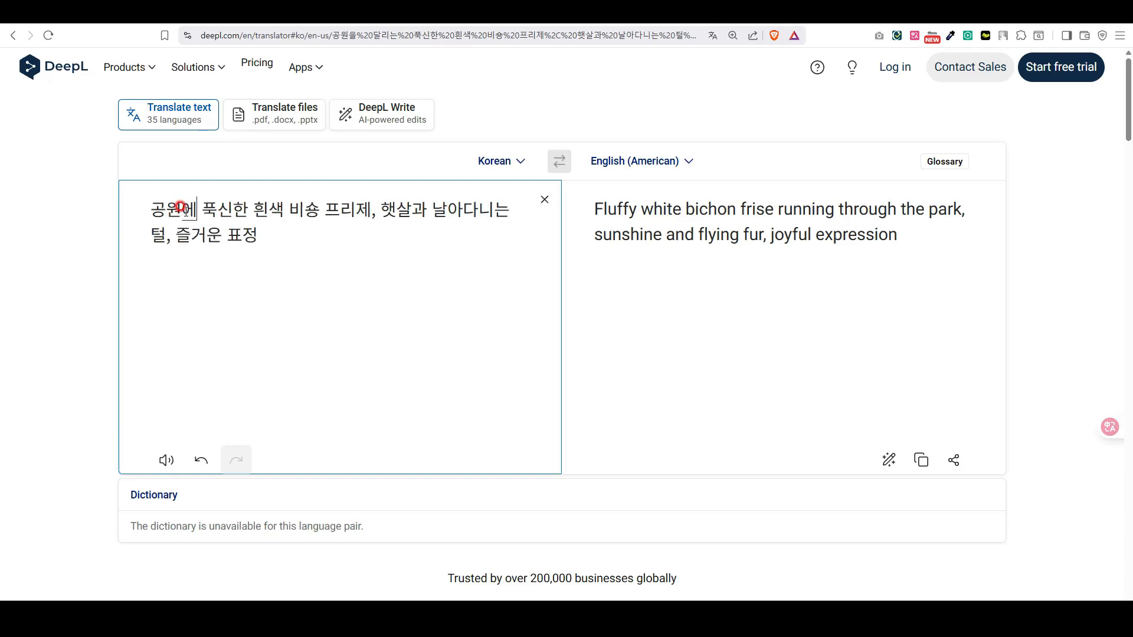
type("있는")
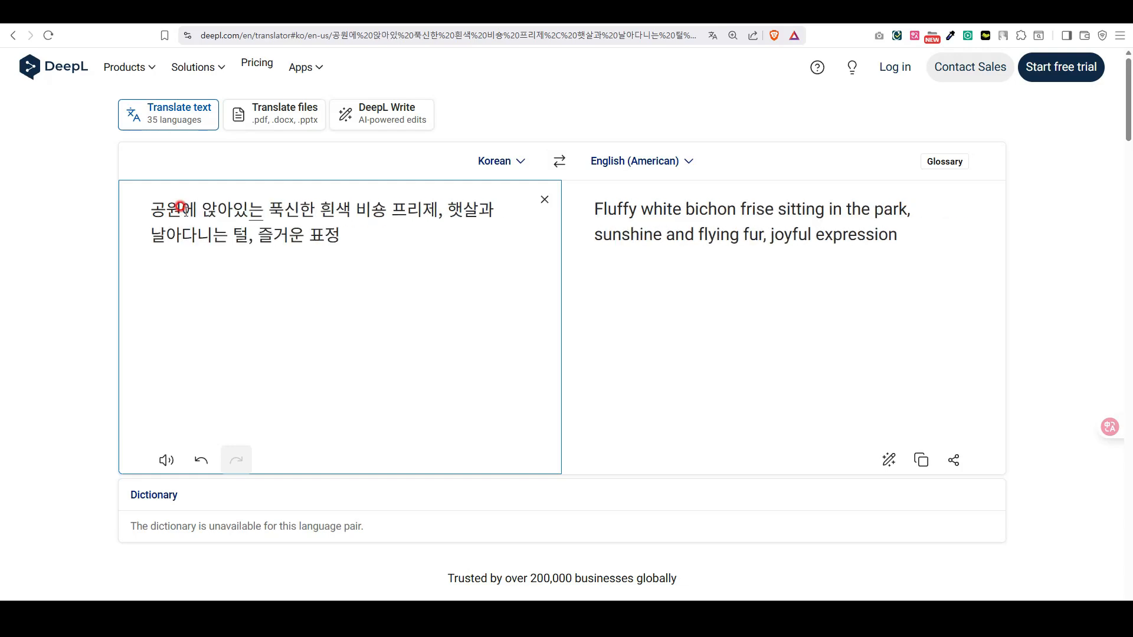
left_click(379, 313)
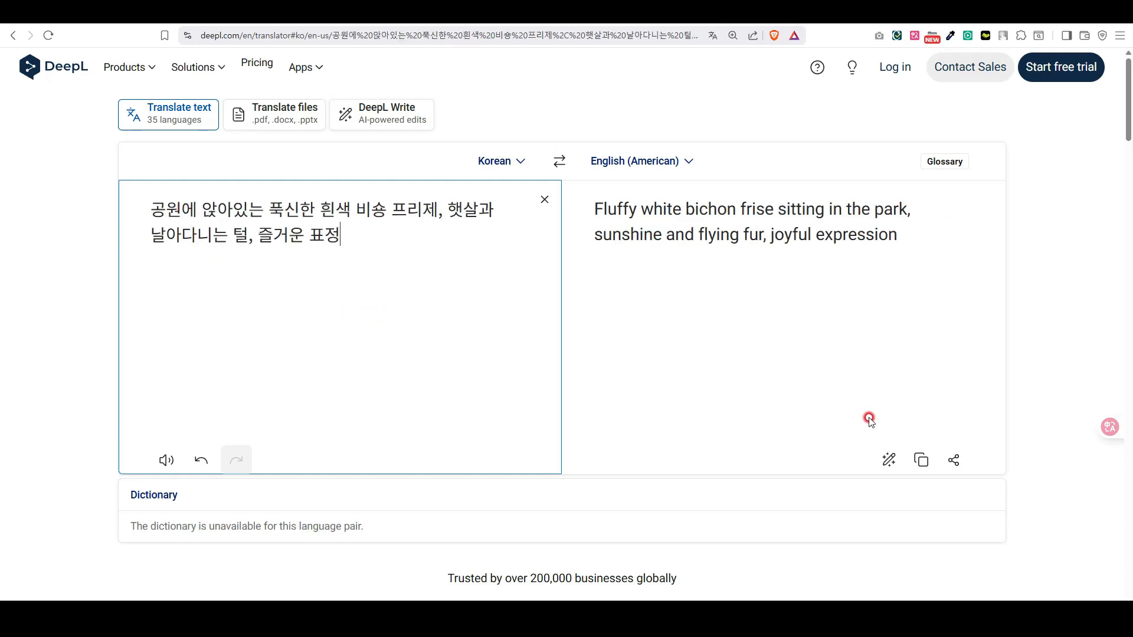
Copy the English translation, replace the ImageFX prompt with it, and generate new images using the locked seed
left_click(912, 453)
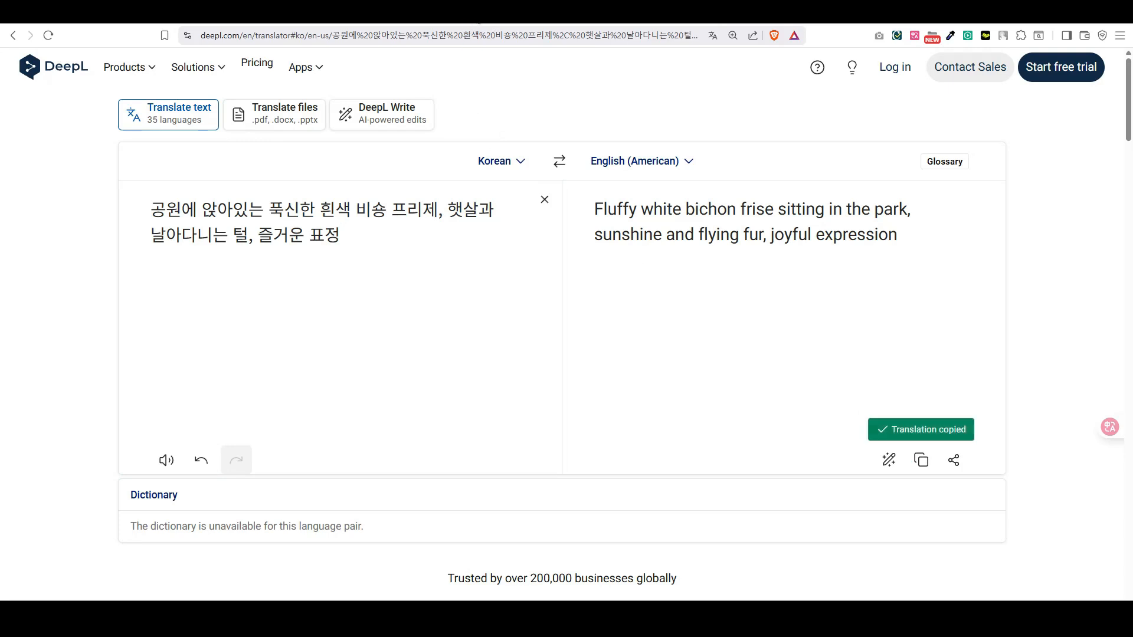
left_click(474, 12)
left_click(350, 307)
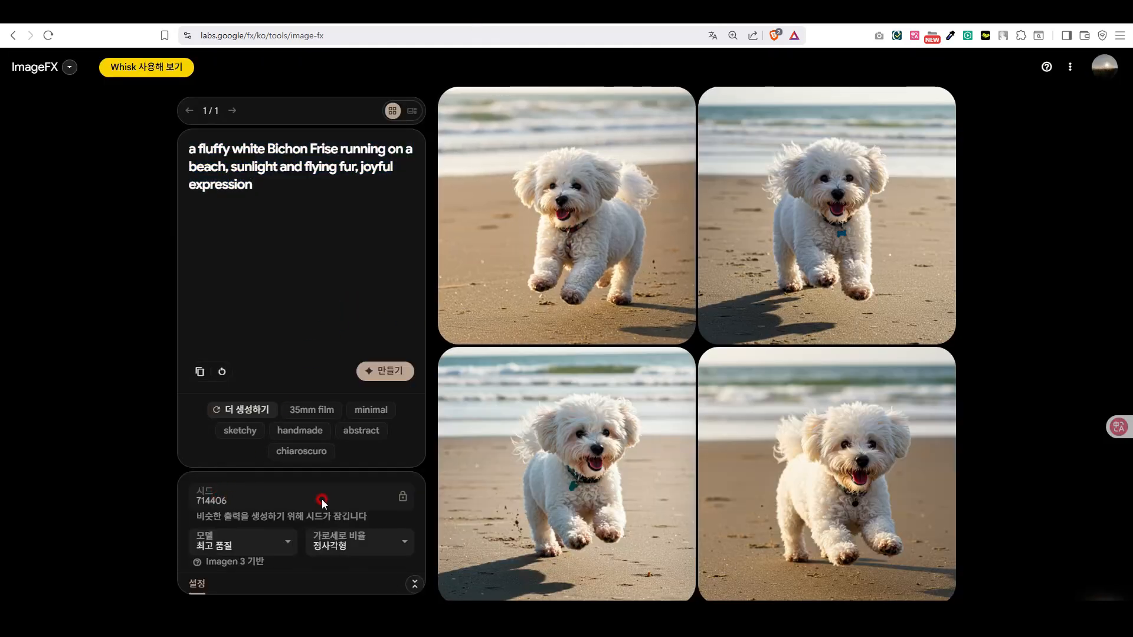
left_click_drag(271, 185, 152, 139)
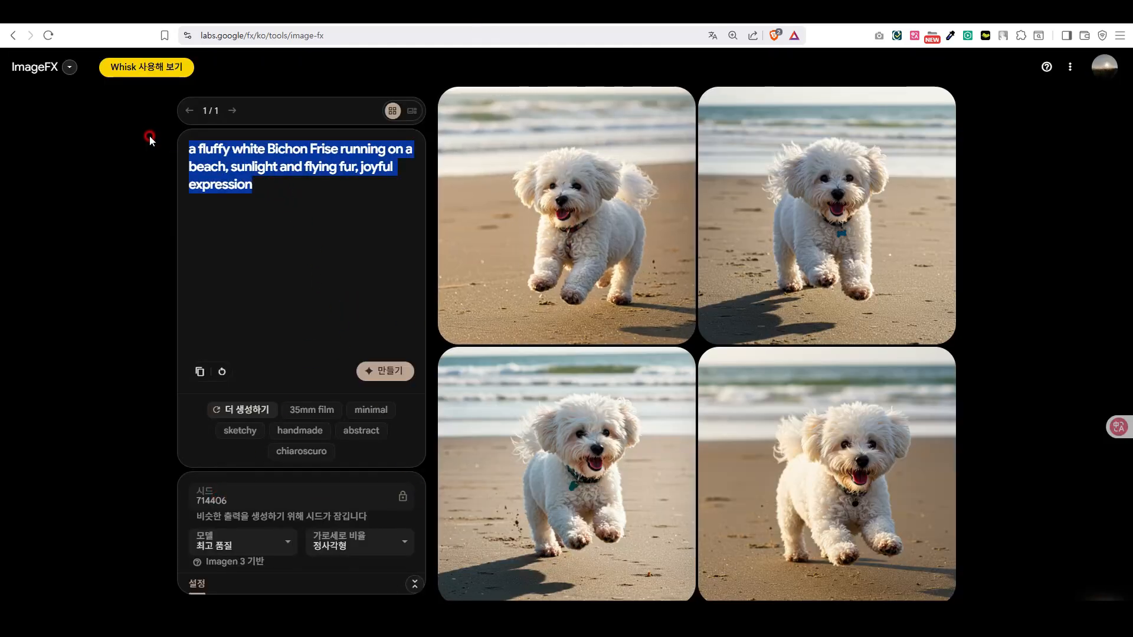
key("ctrl+v")
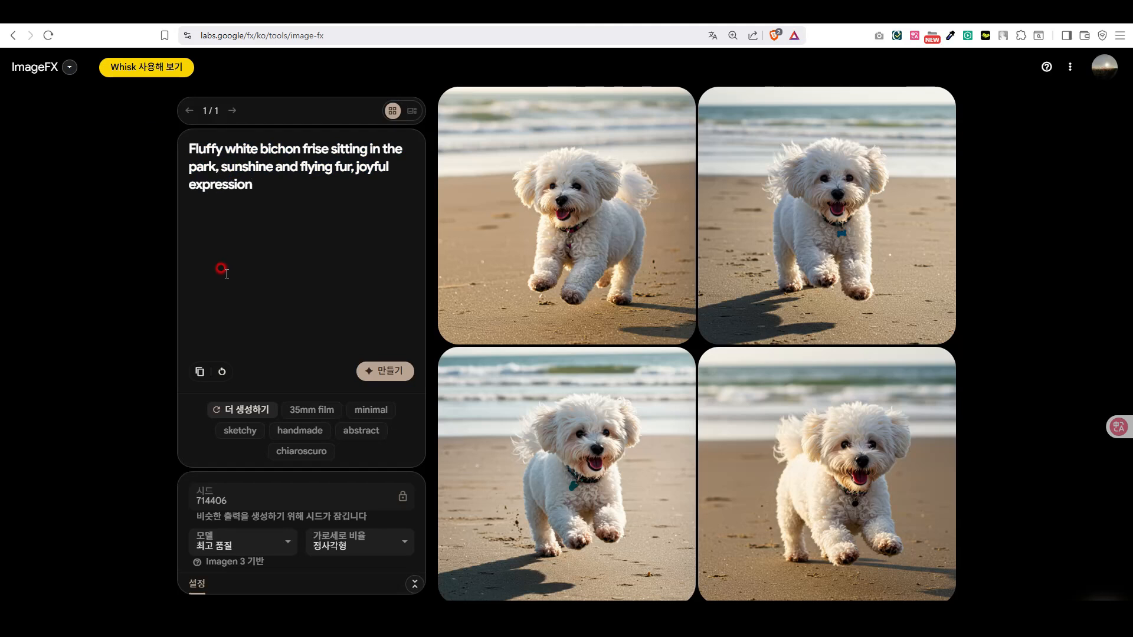
mouse_move(443, 175)
left_click(381, 374)
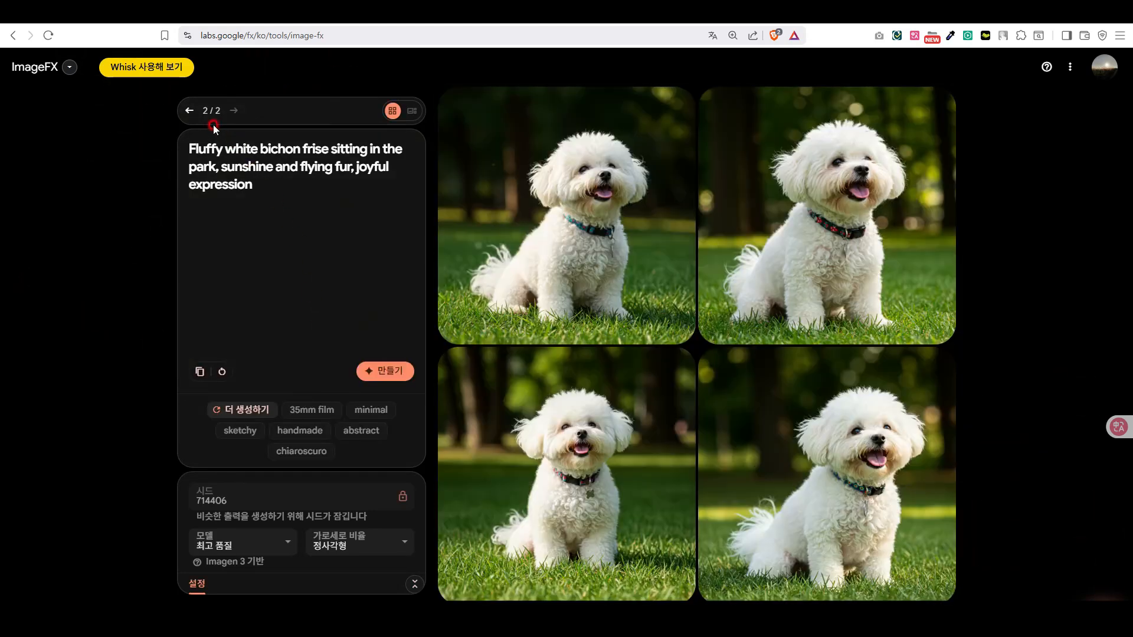
Compare the beach image set with the park image set for consistency of the dog's appearance
left_click(188, 111)
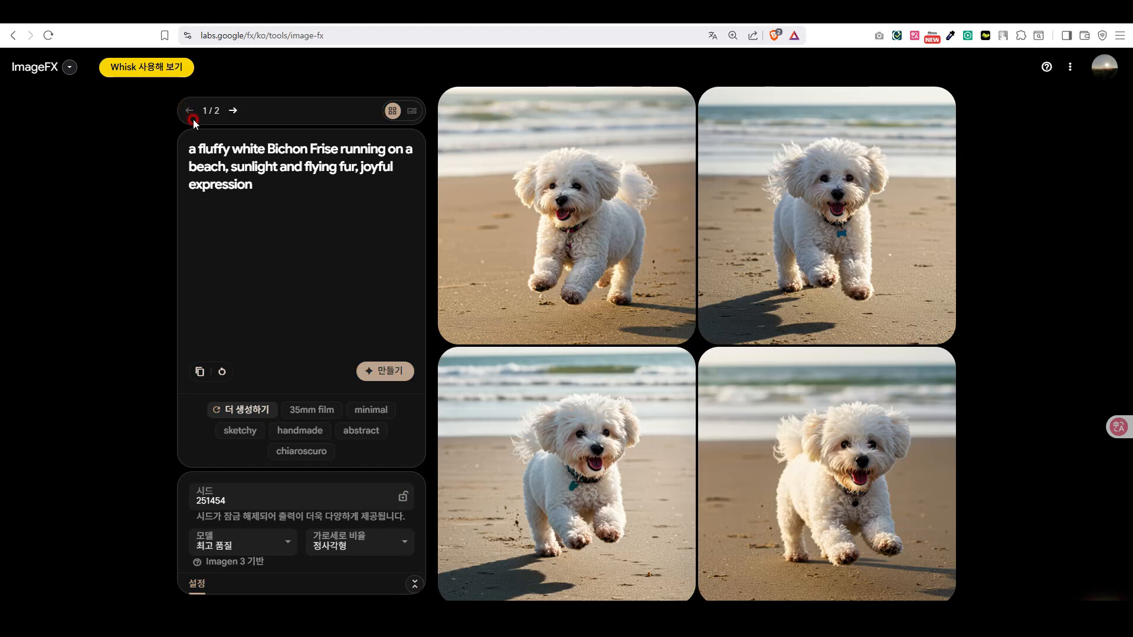
left_click(232, 111)
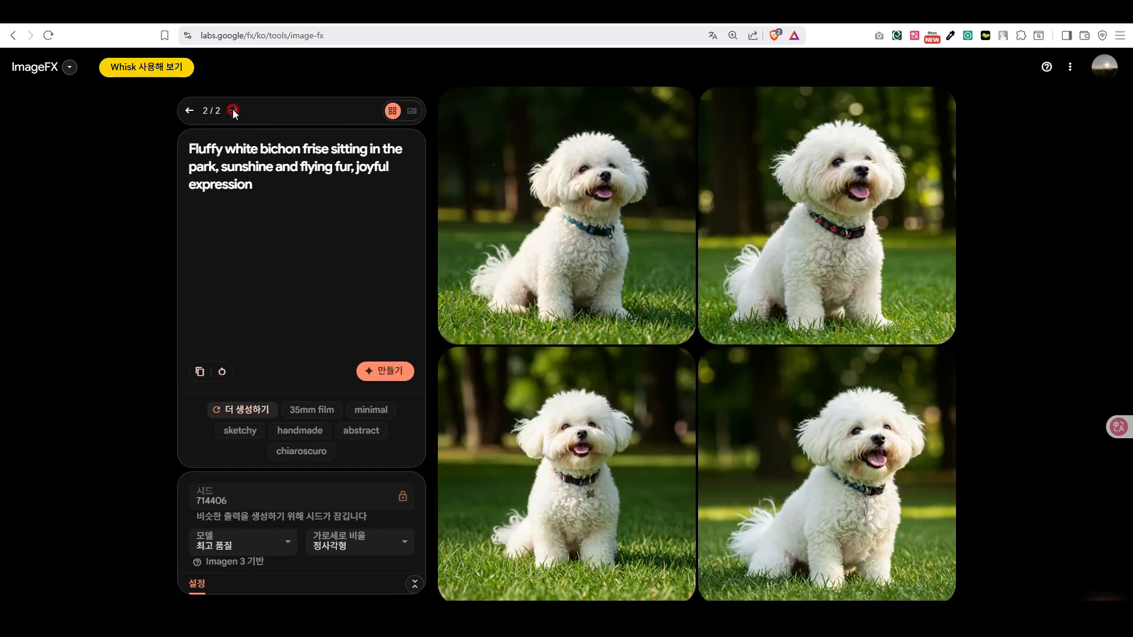
left_click(188, 112)
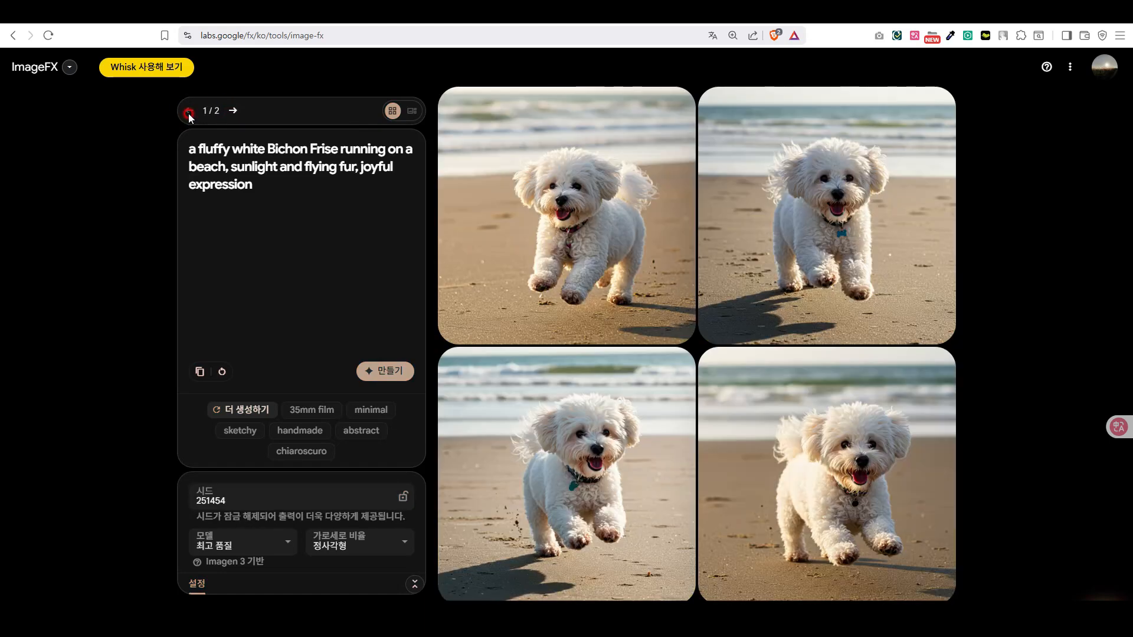
left_click(234, 112)
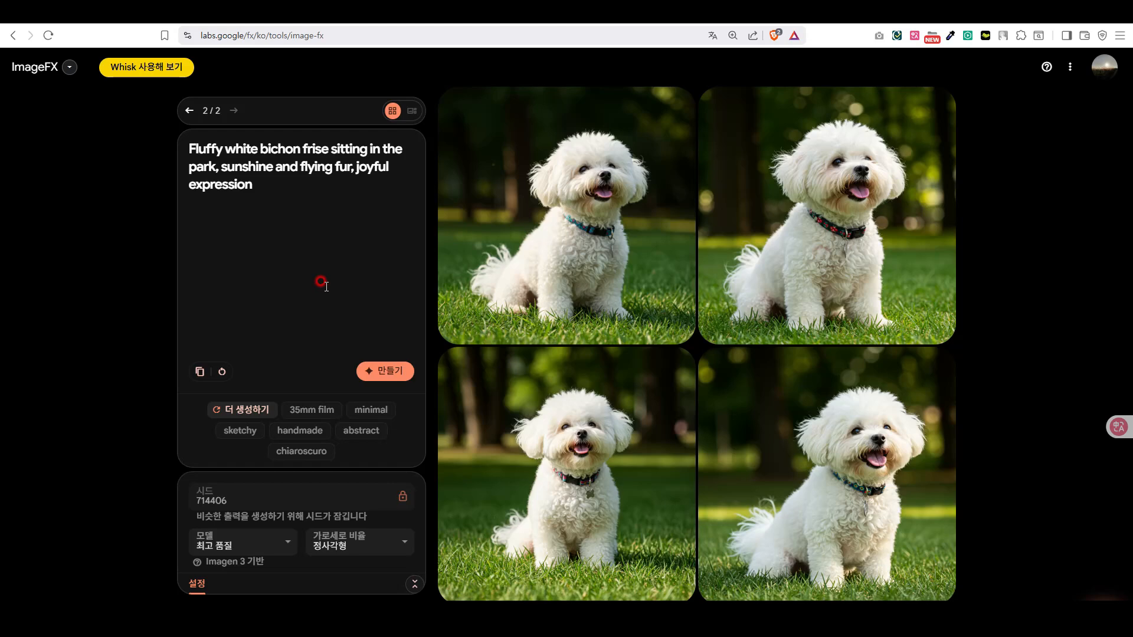
left_click(188, 110)
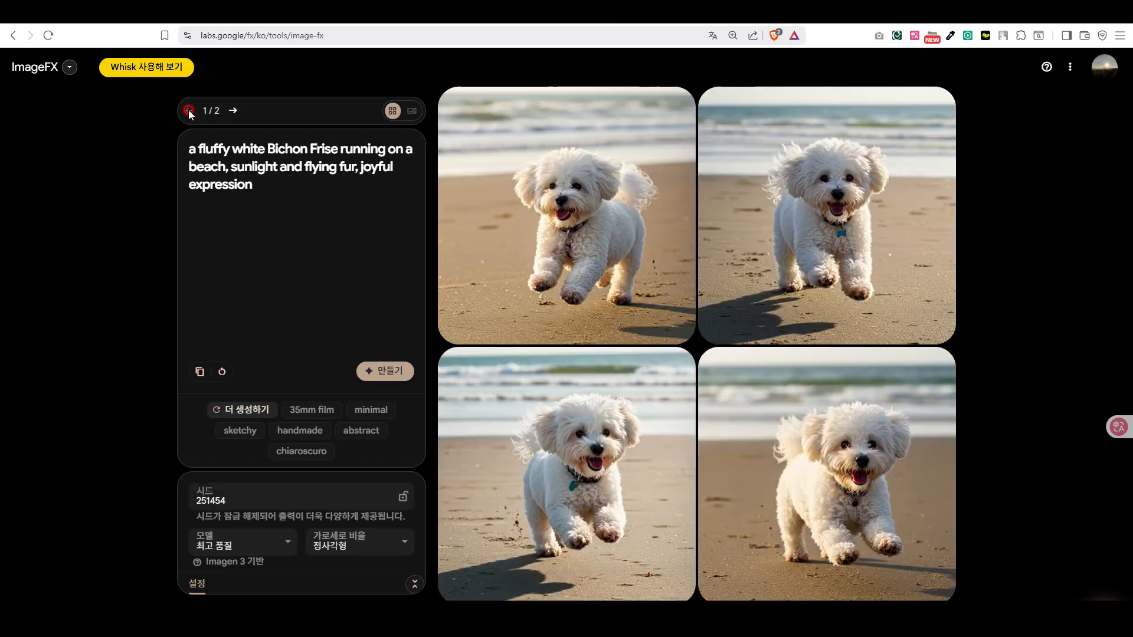
left_click(232, 111)
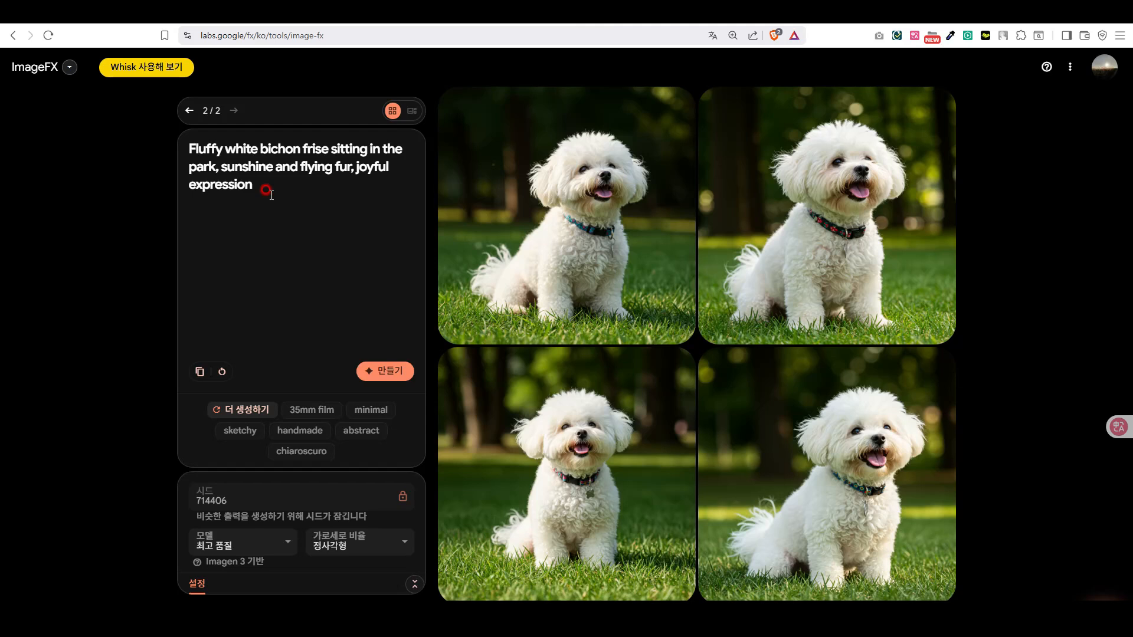
Copy the park prompt, switch to Dzine, and create a blank 1:1 project with a name starting "비숑캐"
left_click_drag(265, 186, 187, 143)
left_click(287, 183)
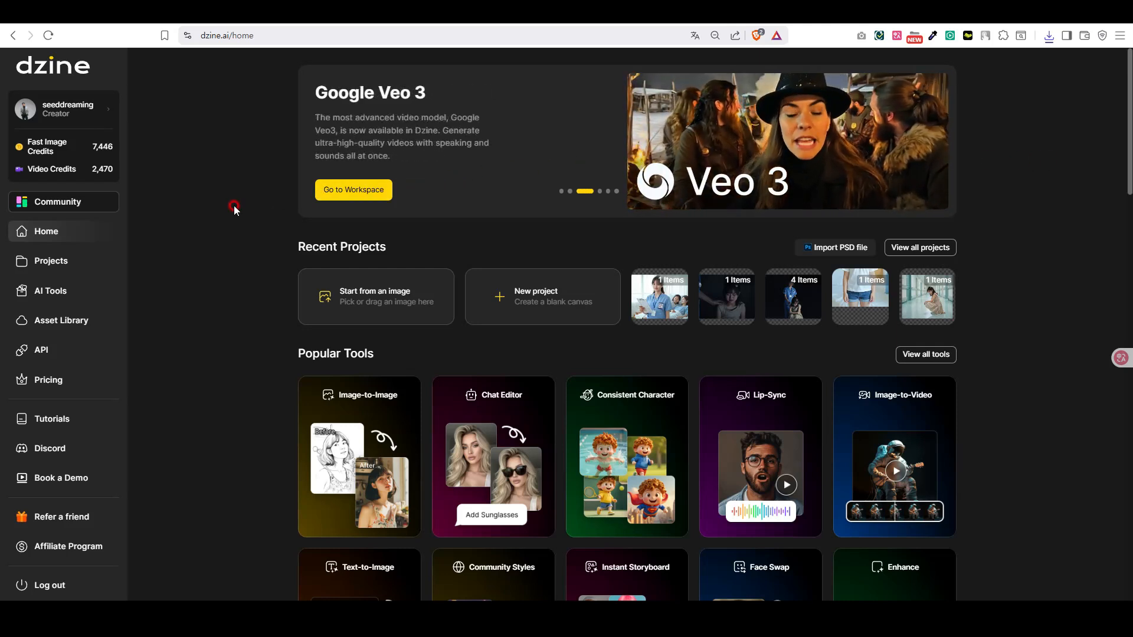
left_click(549, 298)
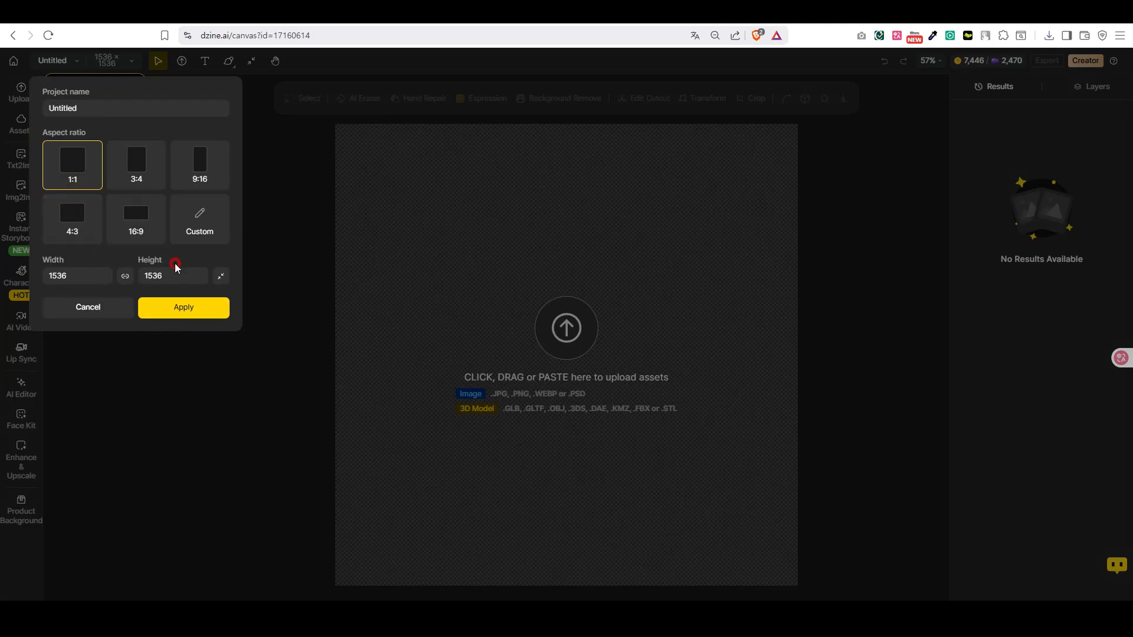
double_click(43, 104)
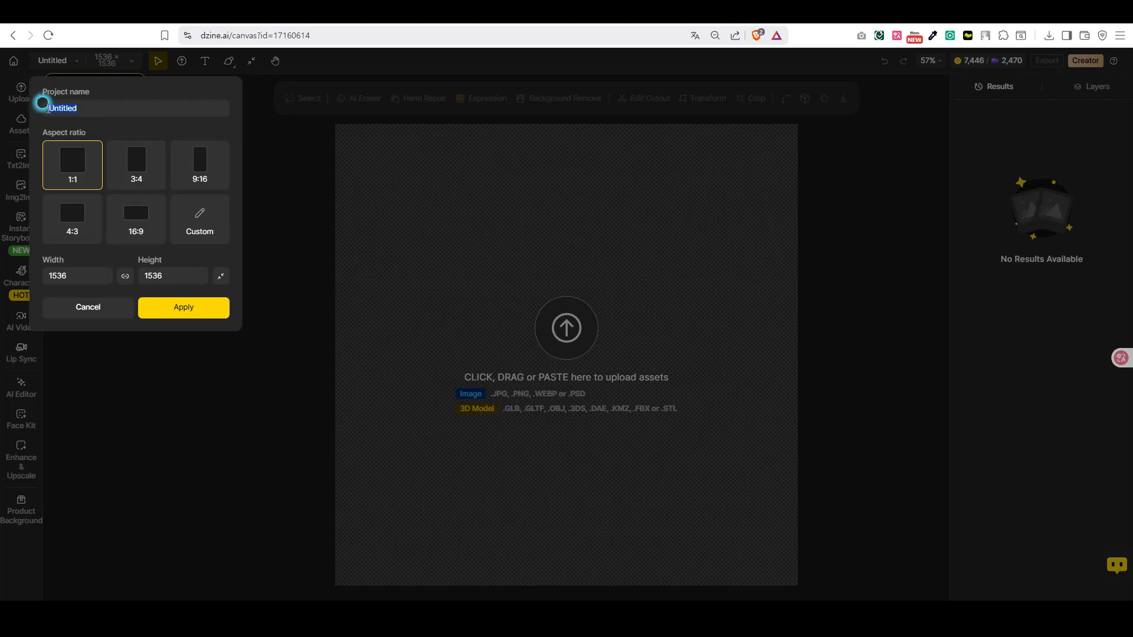
type("ㅂ")
left_click(169, 309)
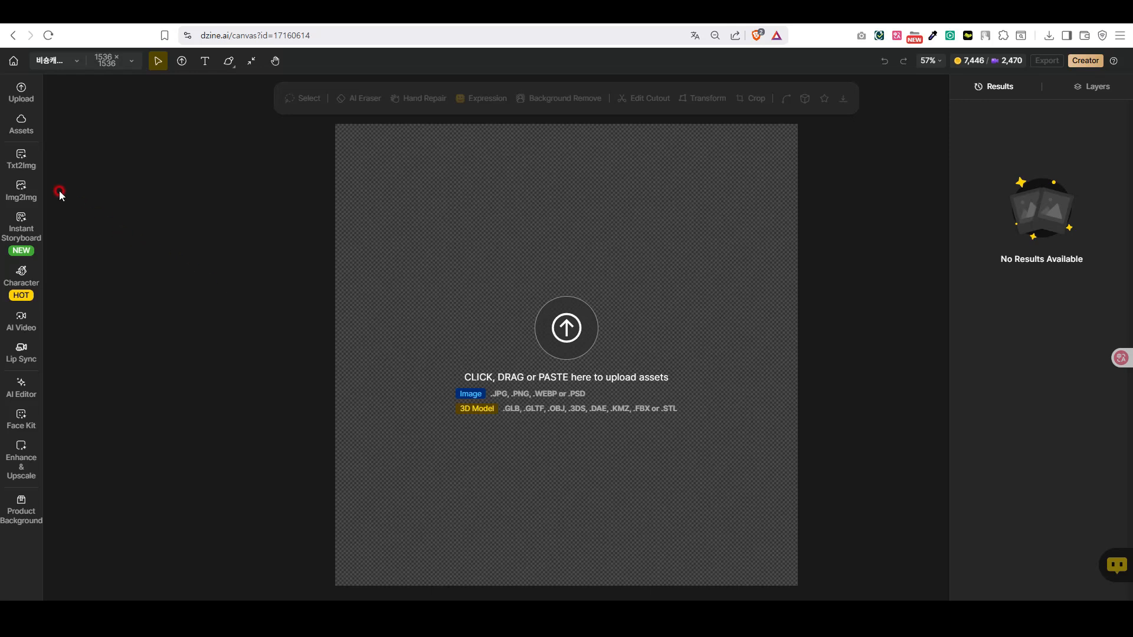
Paste the copied Bichon Frise park prompt as the Text to Image description
left_click(22, 167)
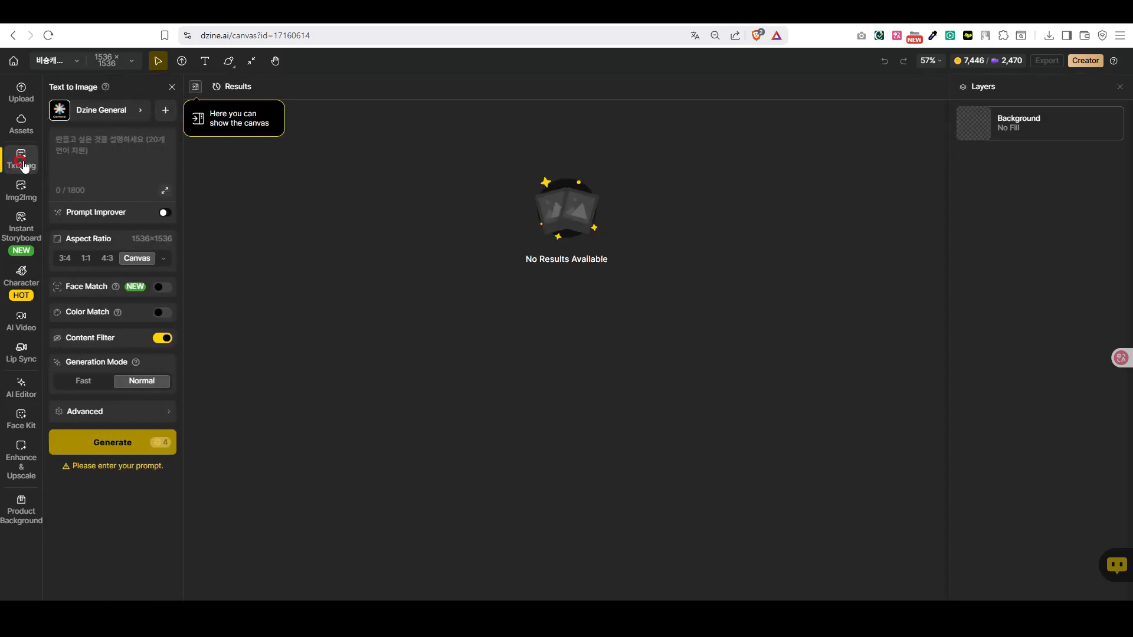
left_click(84, 157)
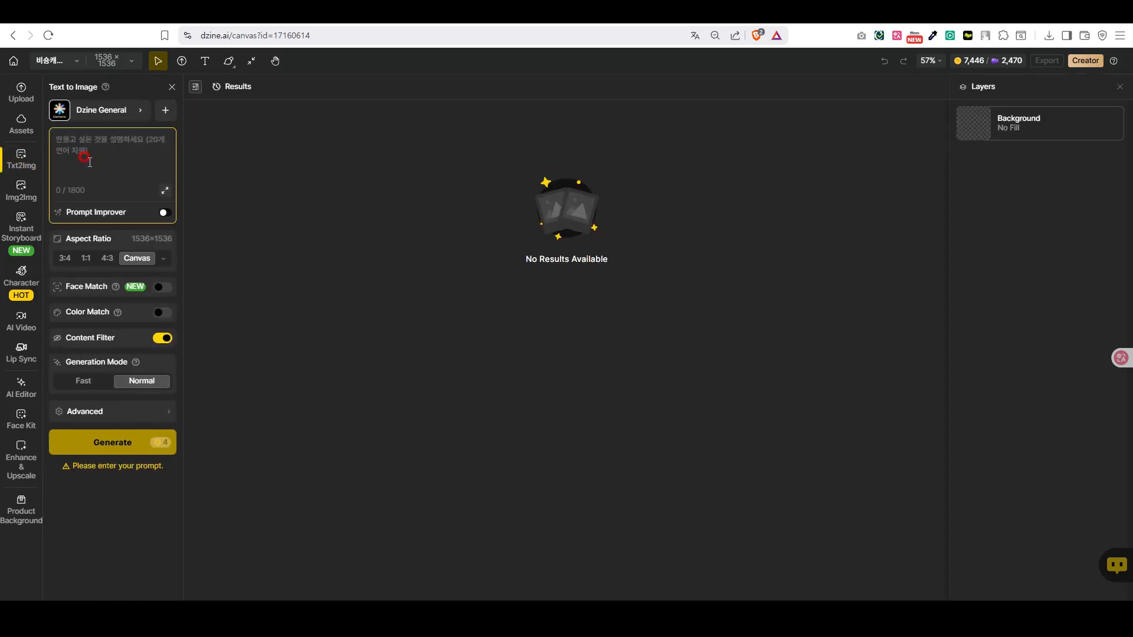
key("ctrl+v")
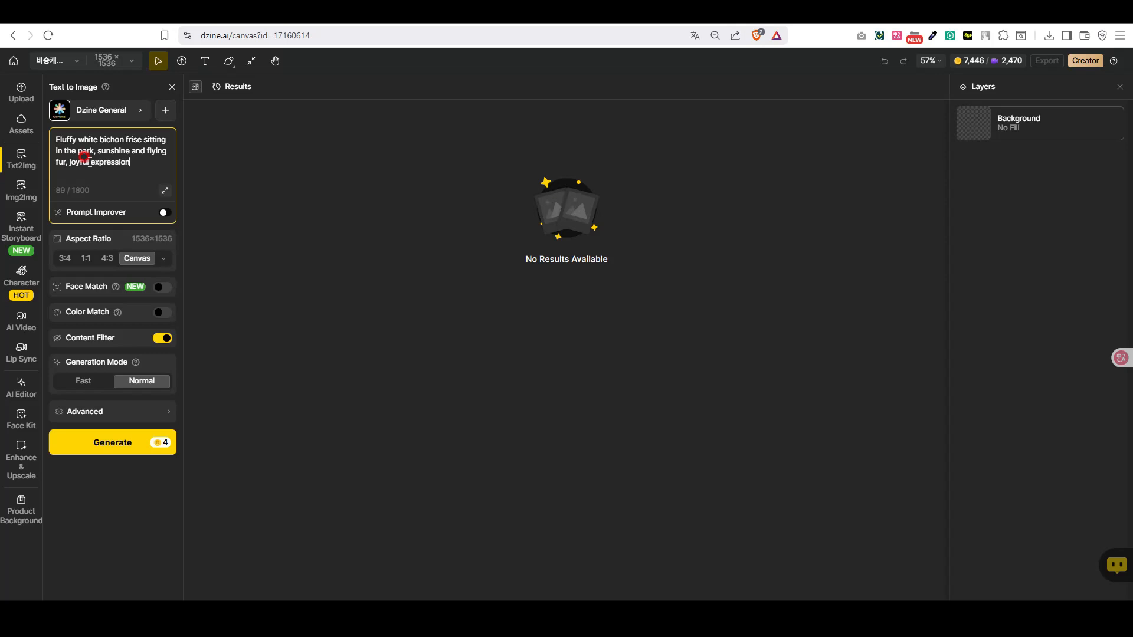
Choose the Realistic style for the text-to-image generation and review the other available styles
left_click(138, 111)
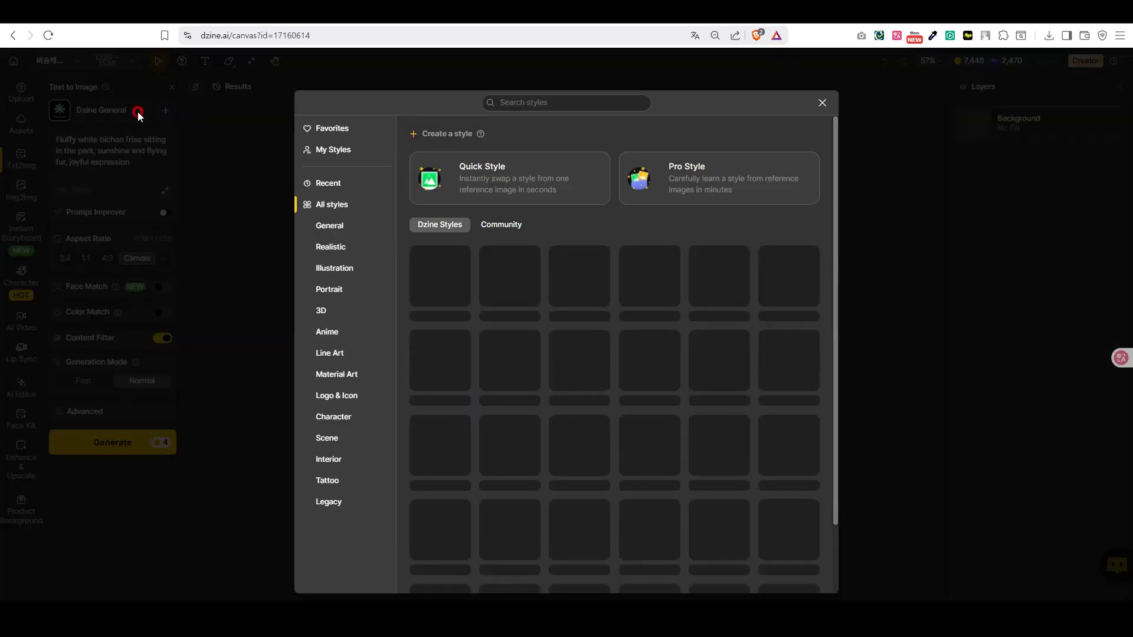
left_click(709, 286)
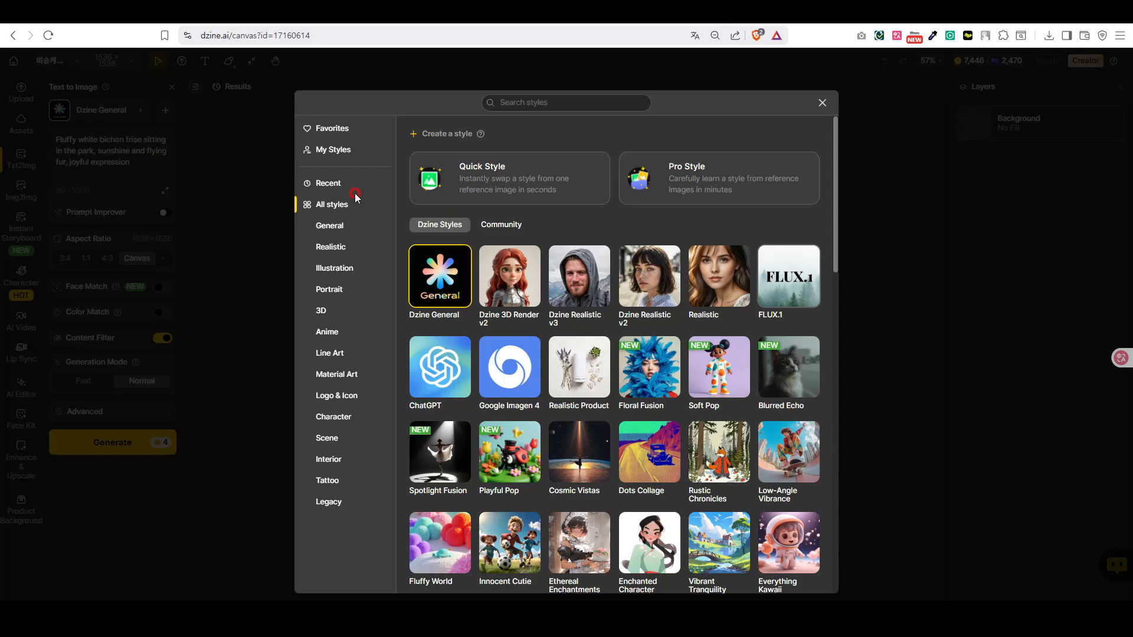
left_click(708, 263)
left_click(101, 161)
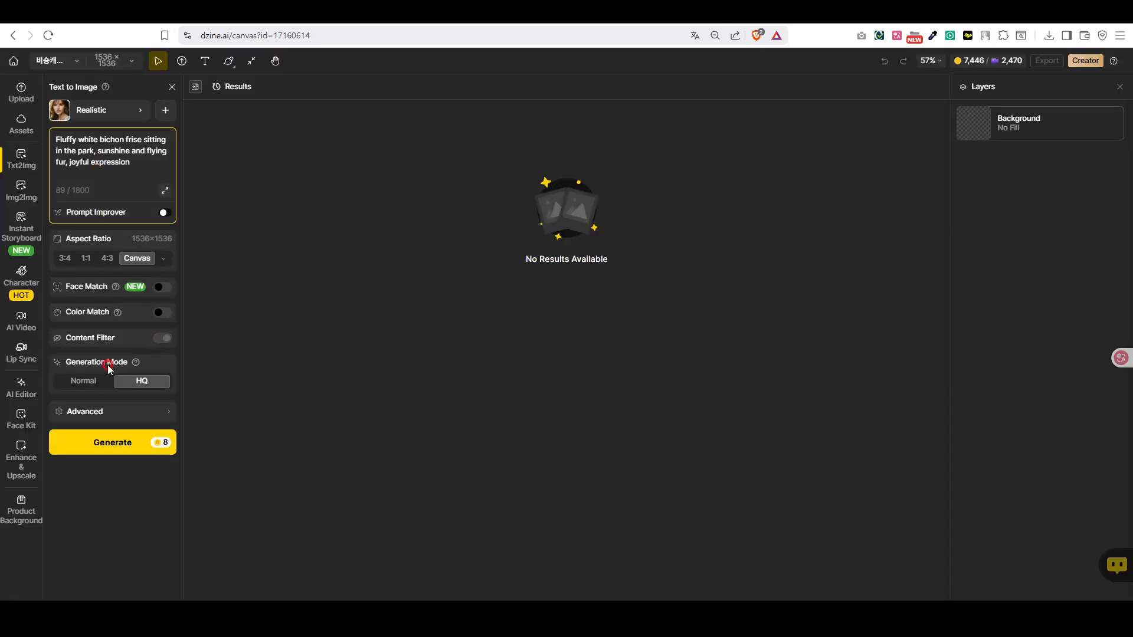
left_click(114, 448)
left_click(140, 113)
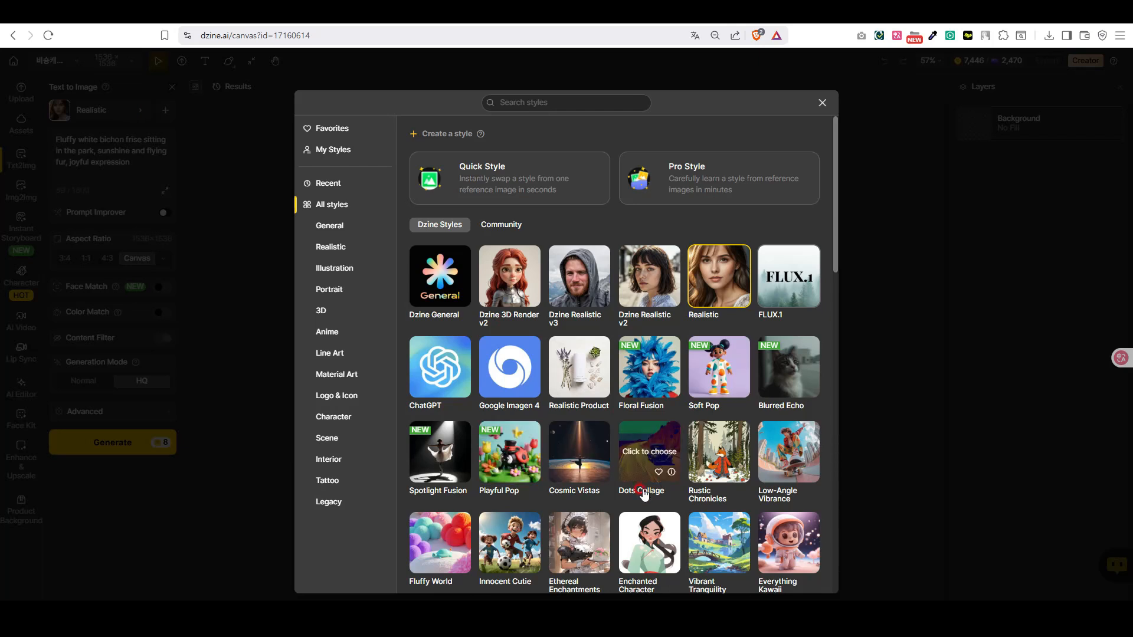
left_click(244, 305)
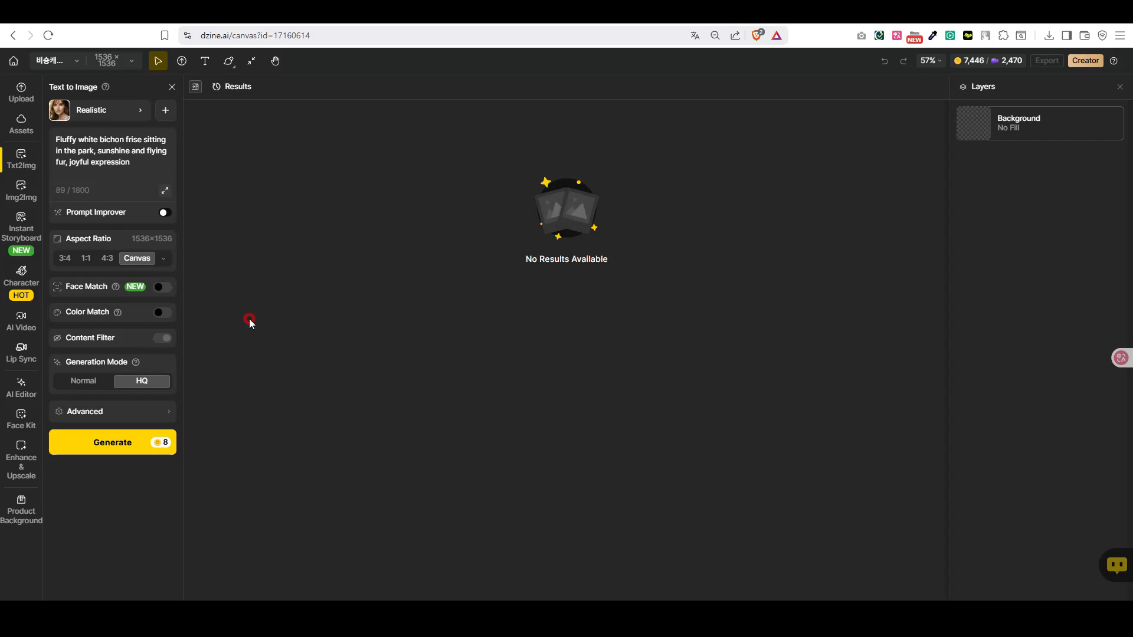
Start building a new character with the Start with Images option
left_click(21, 279)
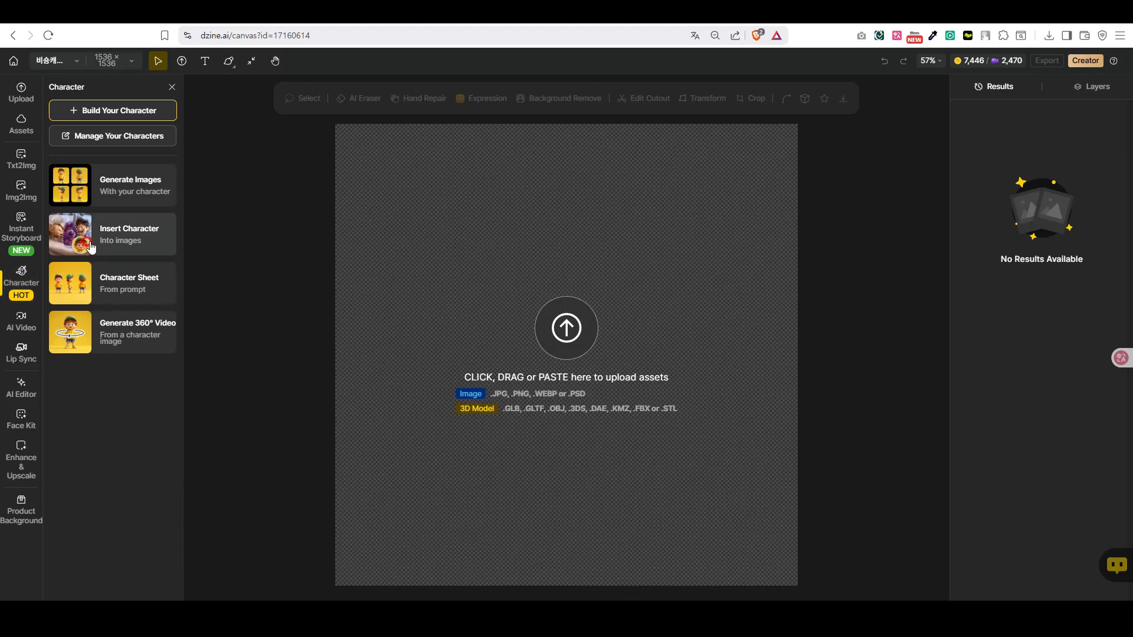
left_click(115, 118)
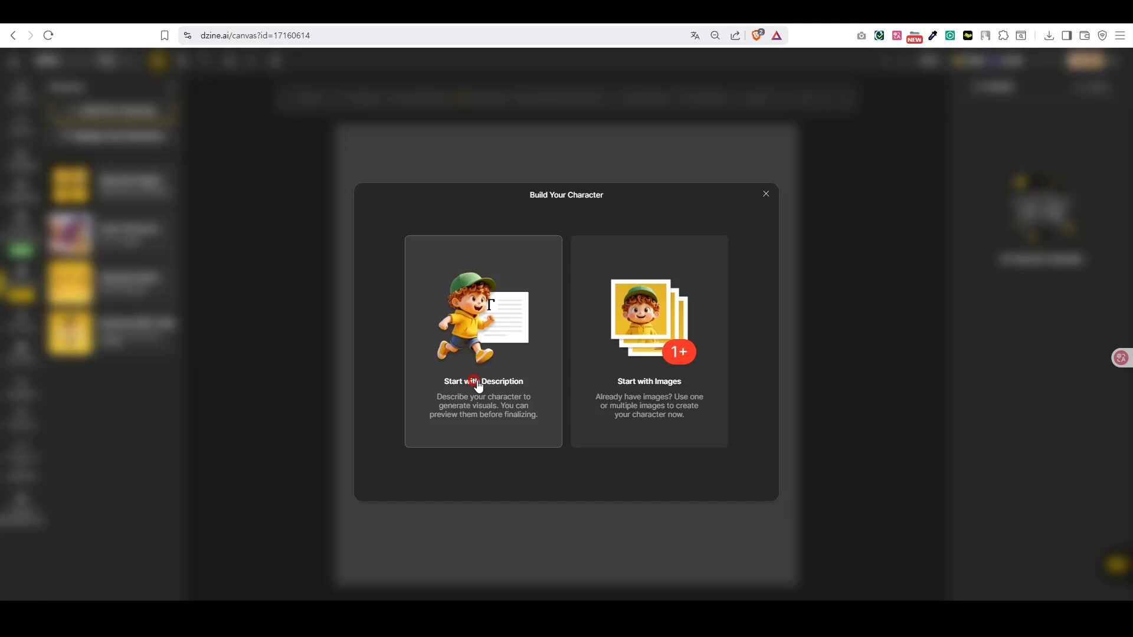
left_click(676, 352)
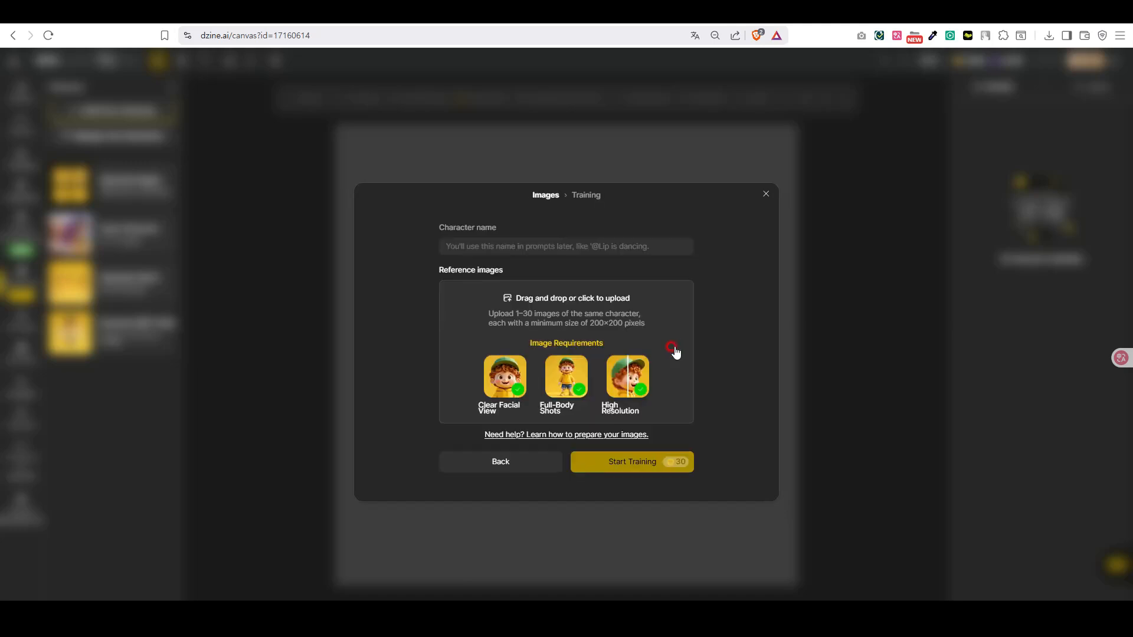
Restart the image-based character build and upload reference images 비숑1.jpg to 비숑5.jpg from the desktop folder 비숑
left_click(765, 194)
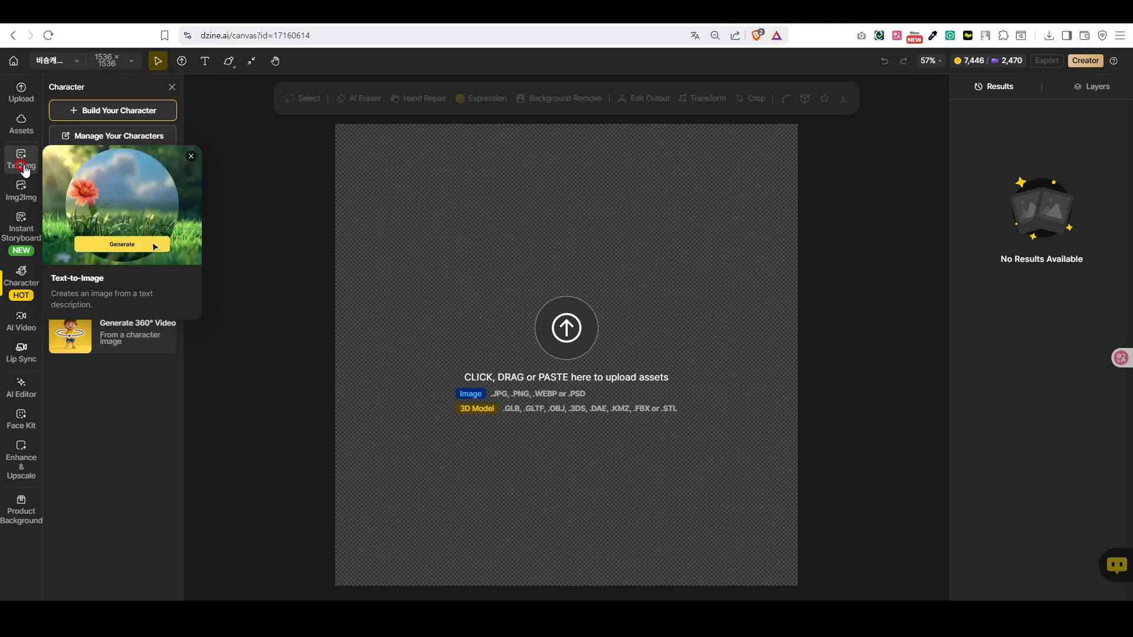
left_click(159, 110)
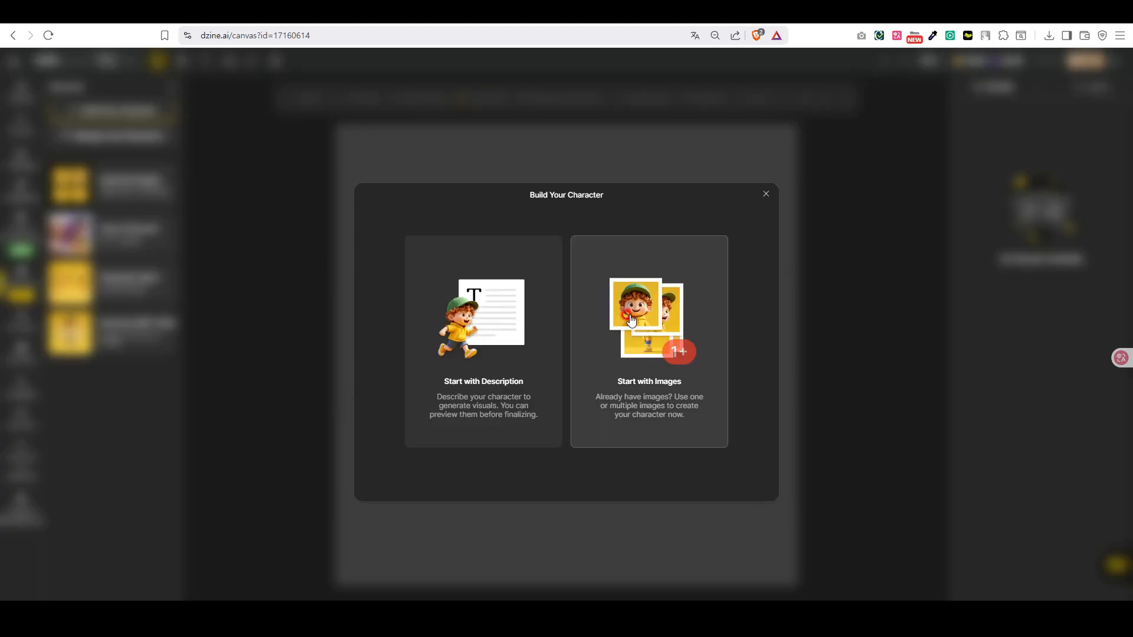
left_click(649, 316)
left_click(652, 320)
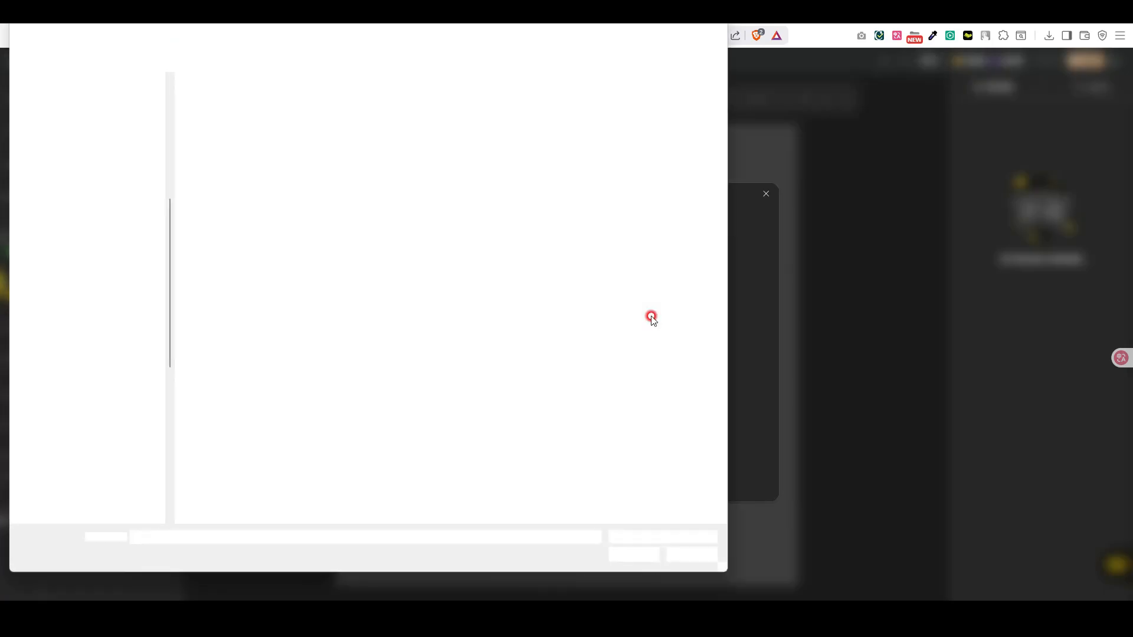
left_click(279, 187)
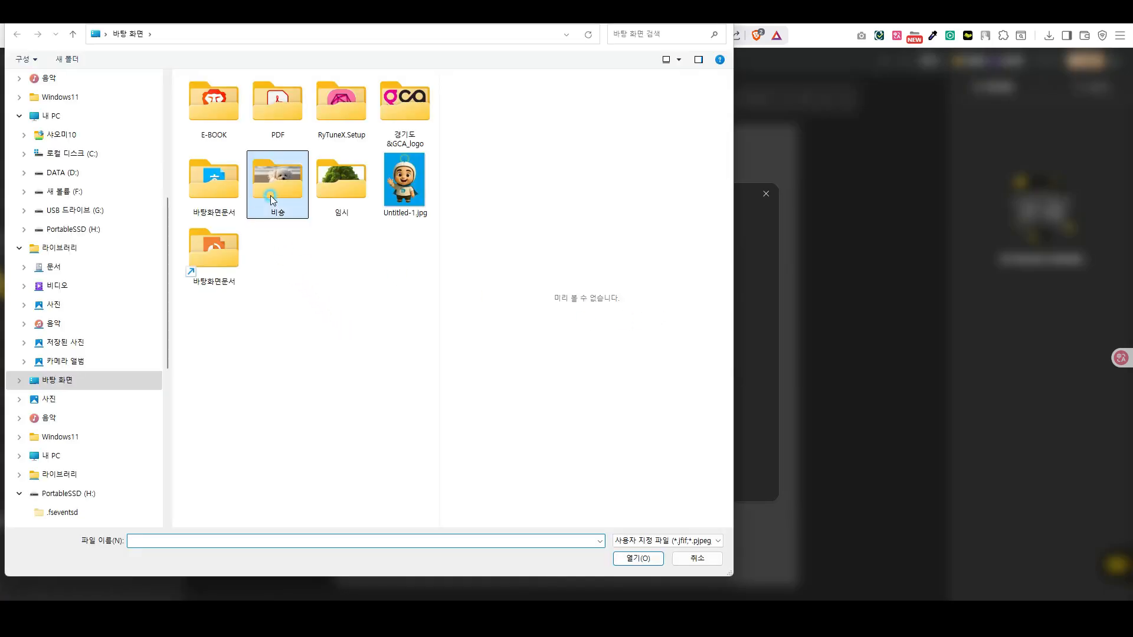
double_click(276, 207)
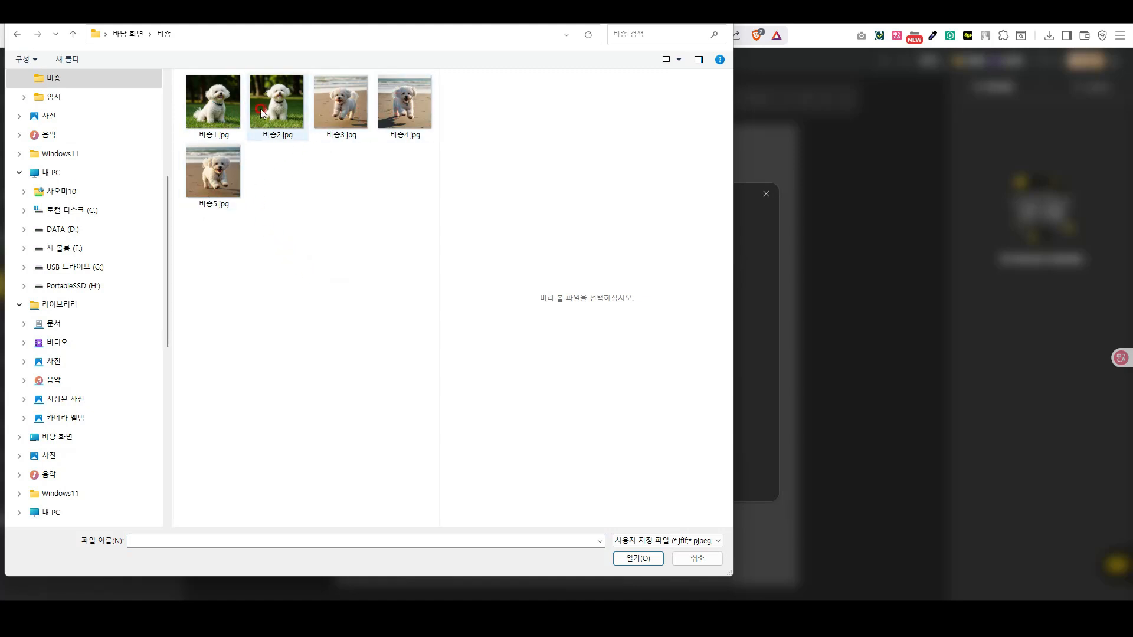
left_click_drag(210, 255, 433, 74)
left_click(640, 557)
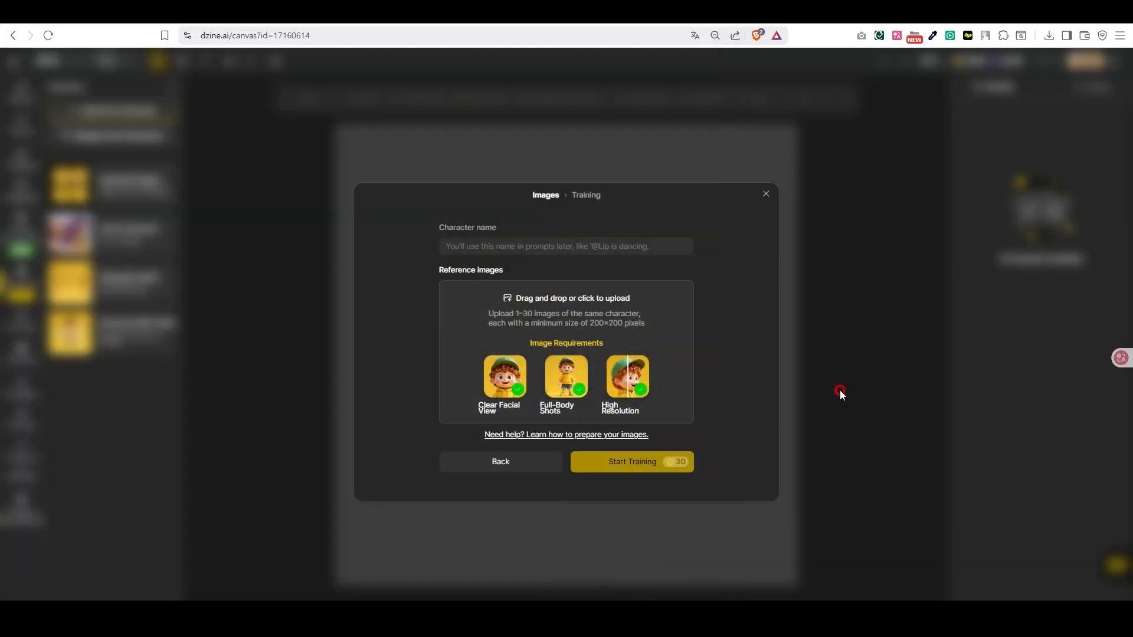
Switch to the DeepL translation and copy the words "bichon frise" to use as the character name
left_click(543, 247)
left_click(470, 305)
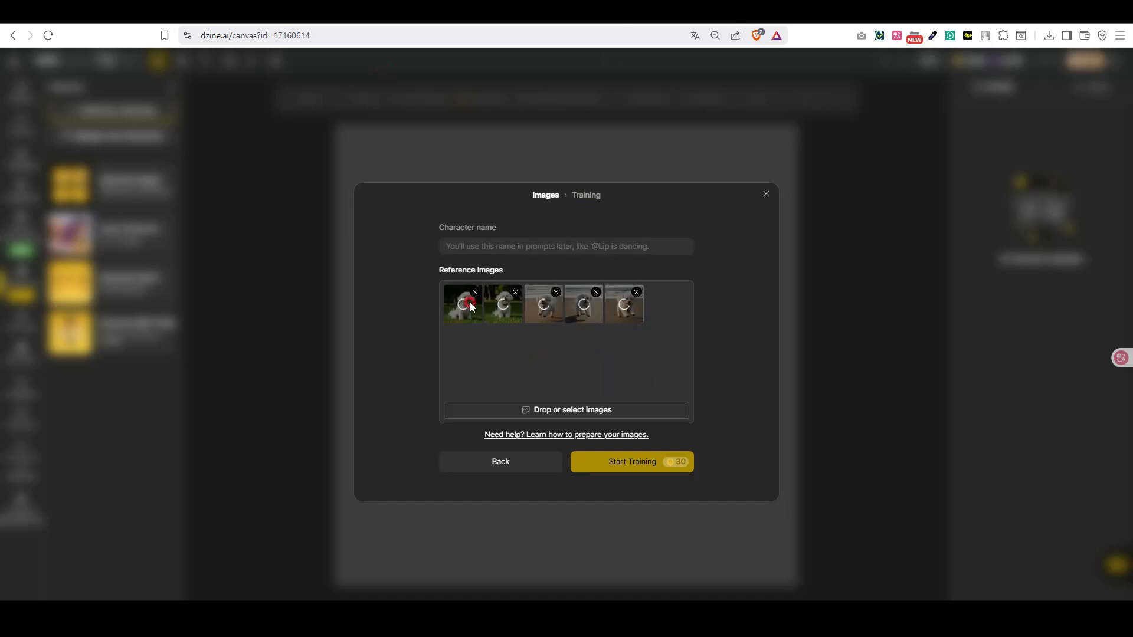
left_click(643, 24)
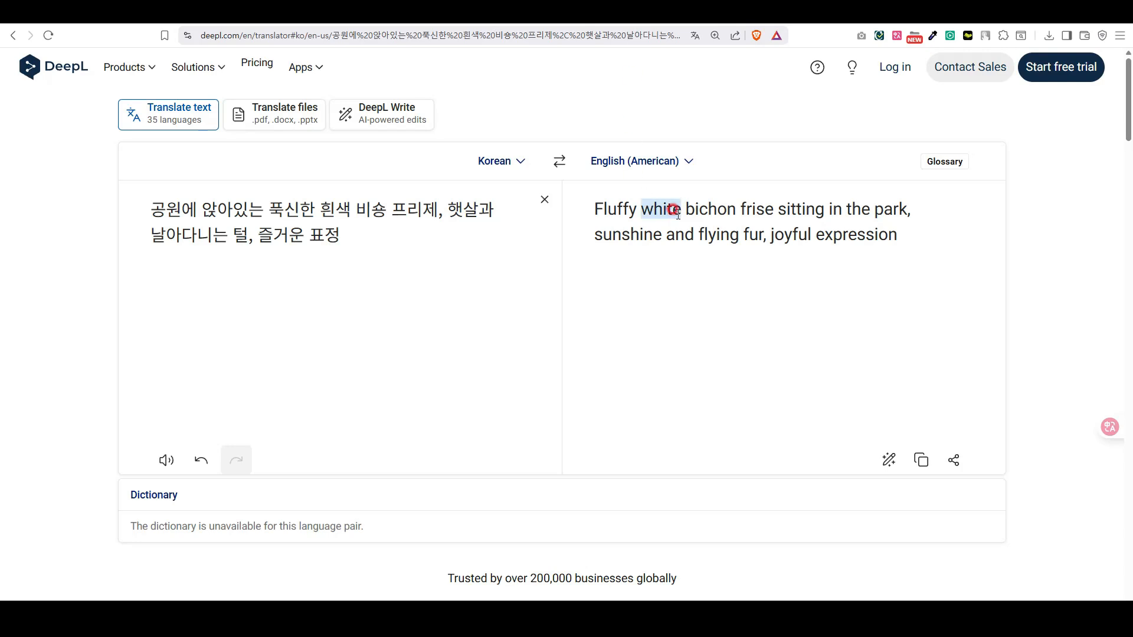
double_click(708, 210)
left_click_drag(735, 211, 767, 208)
key("ctrl+c")
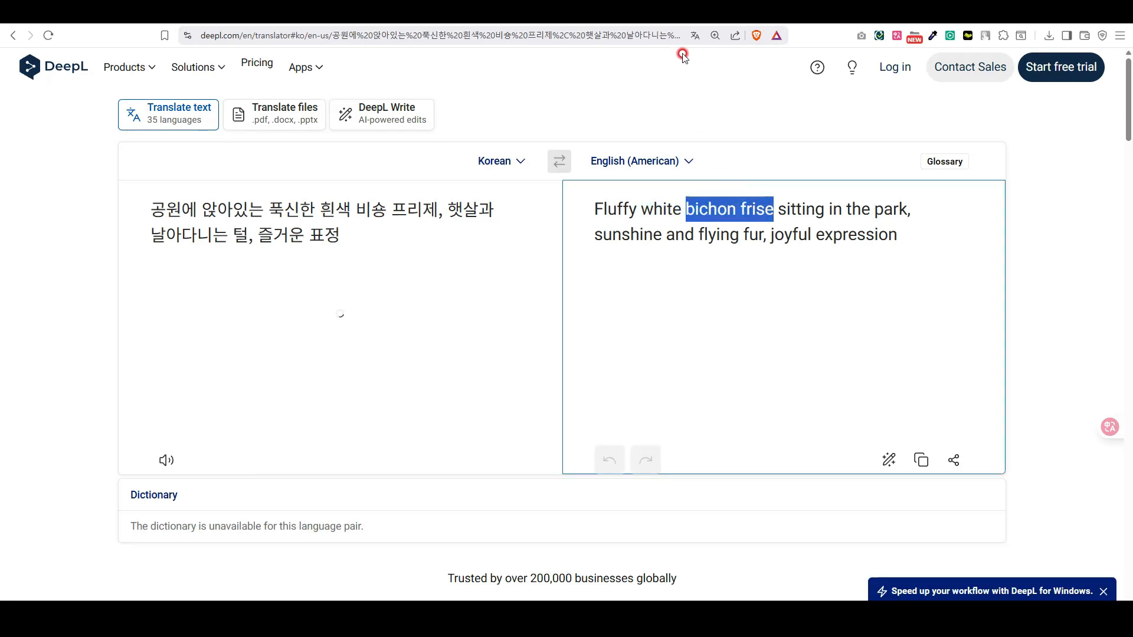
Return to Dzine, name the character "bichon", and start training it on the uploaded images
left_click(679, 26)
left_click(543, 237)
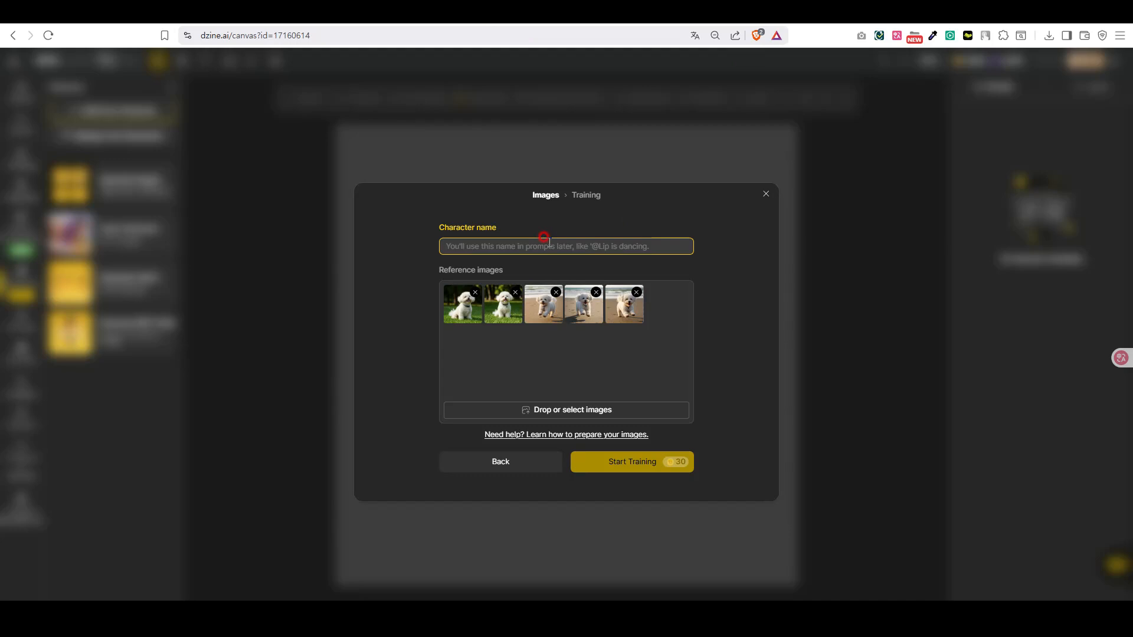
key("ctrl+v")
double_click(479, 246)
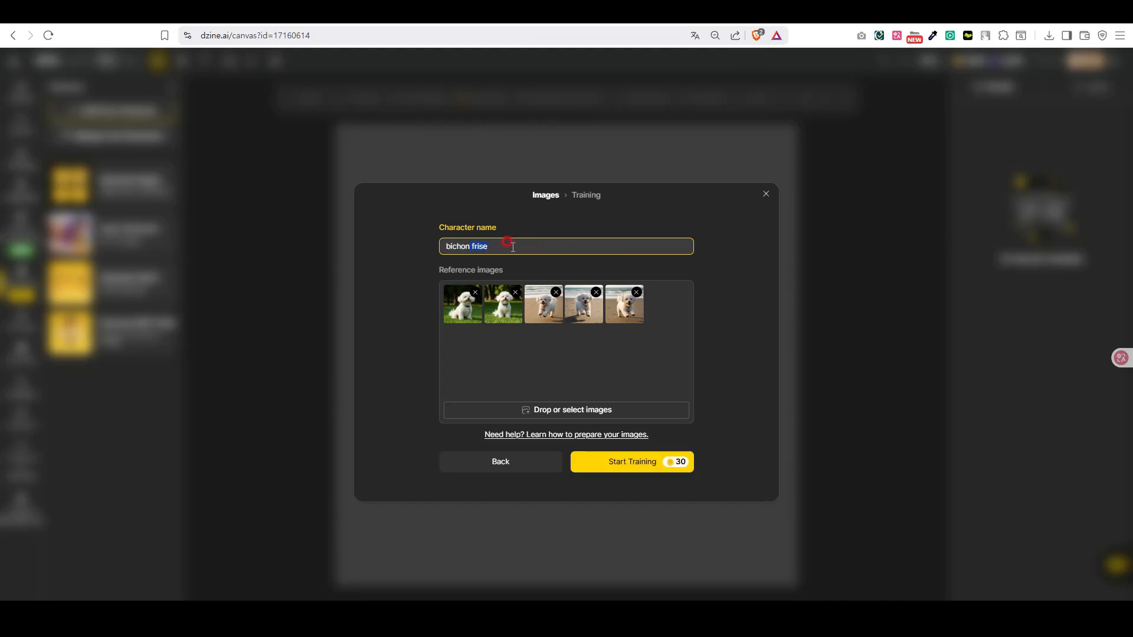
key("BackSpace")
left_click(447, 246)
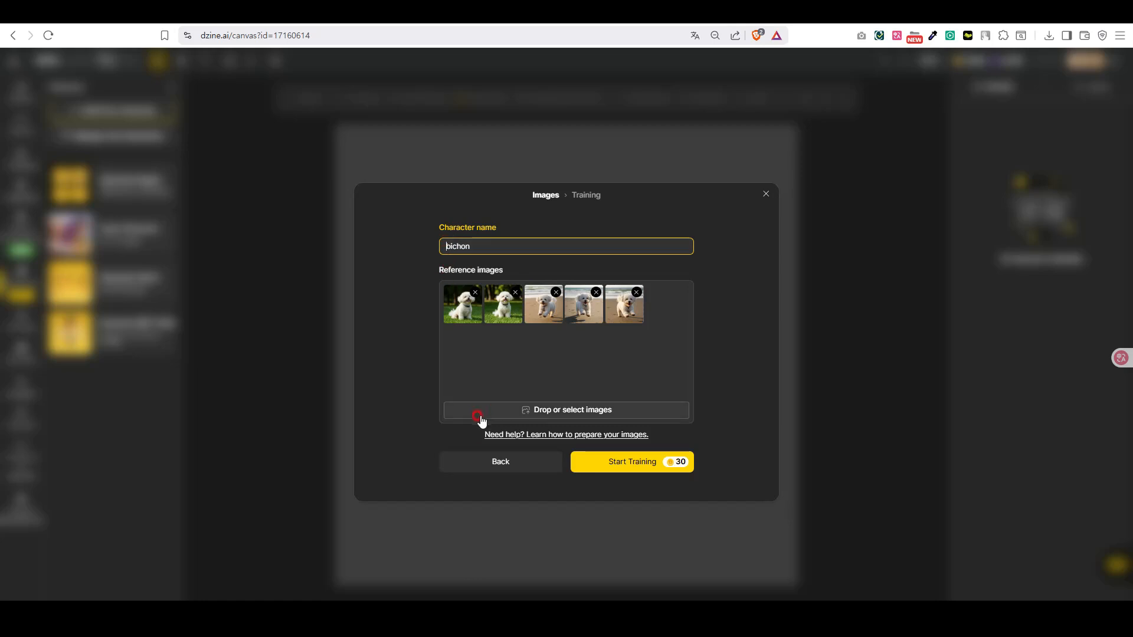
left_click(631, 470)
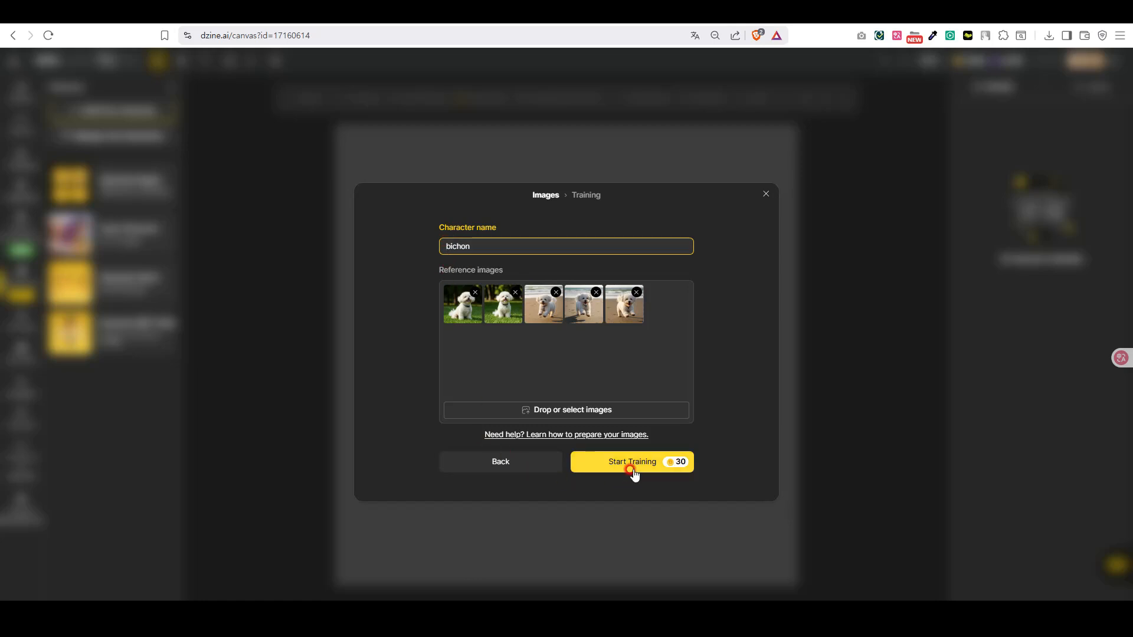
left_click(631, 470)
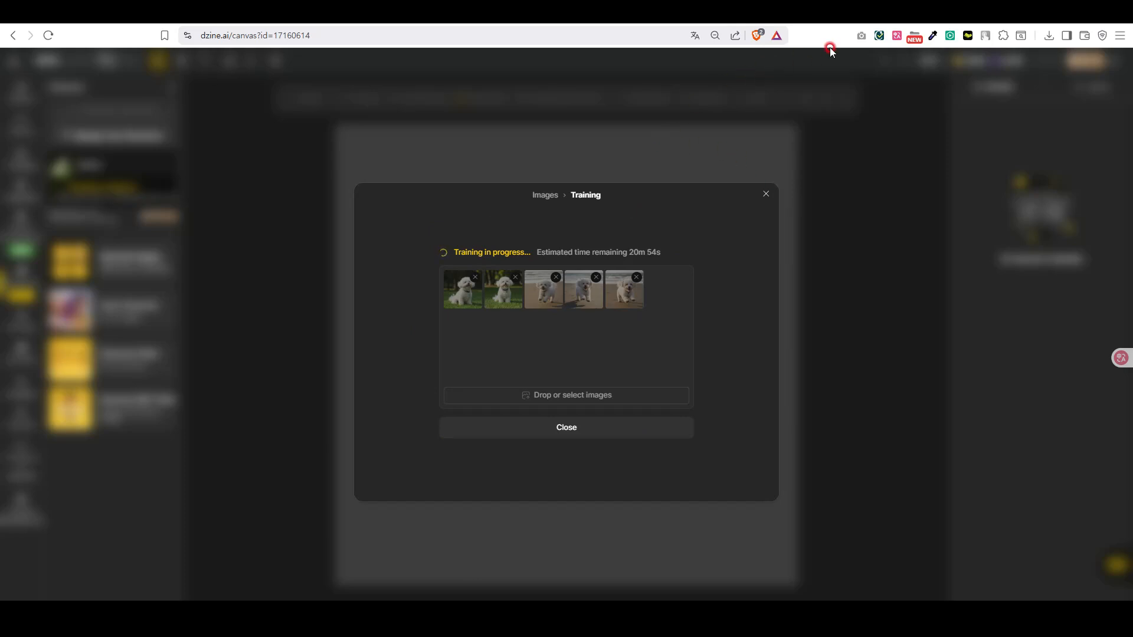
Open a new browser tab ready for a web address
key("ctrl+t")
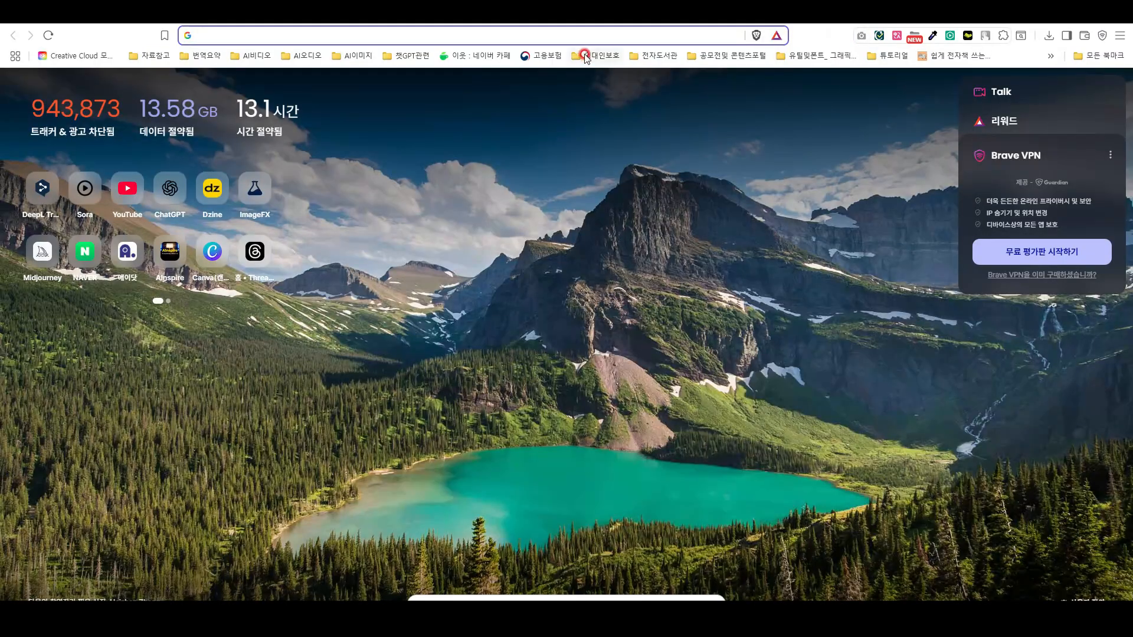
left_click(569, 33)
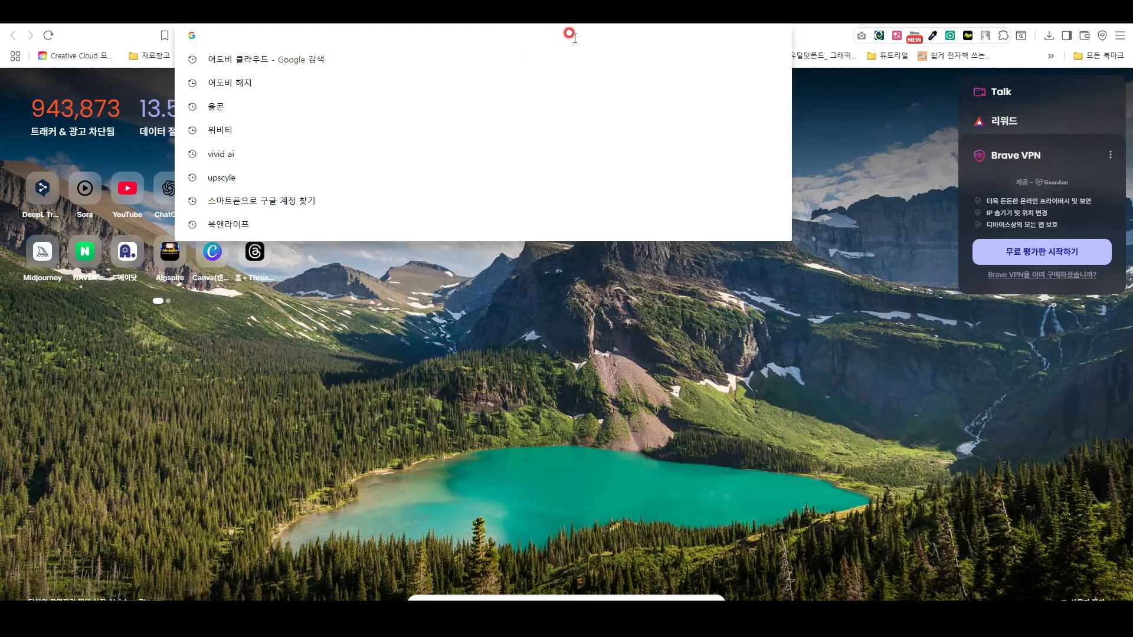
type("ㅡㅏ어ㅐㅓ구됴")
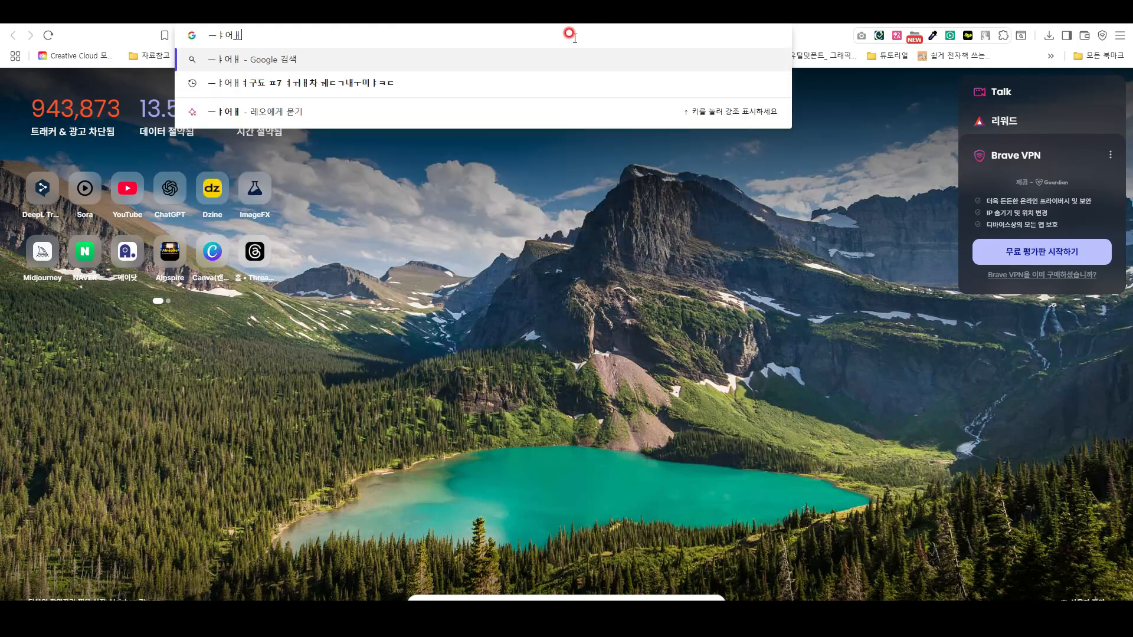
key("BackSpace")
key("BackSpace")
key("BackSpace")
key("BackSpace")
key("BackSpace")
key("BackSpace")
key("BackSpace")
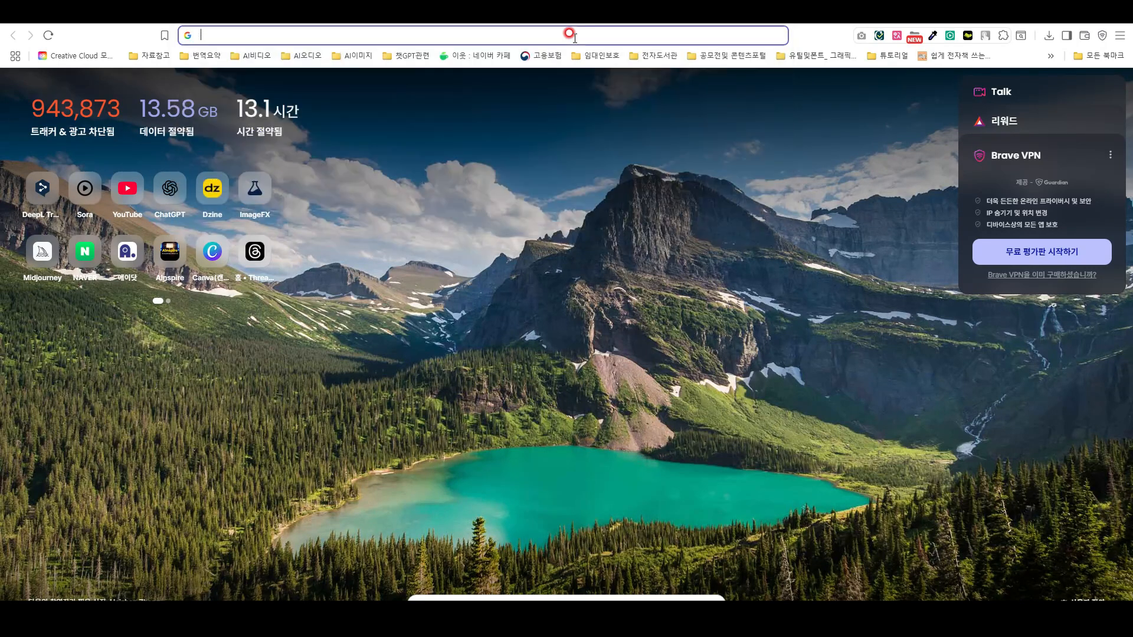
Go to midjourney.com in the new browser tab
type("MIDJ")
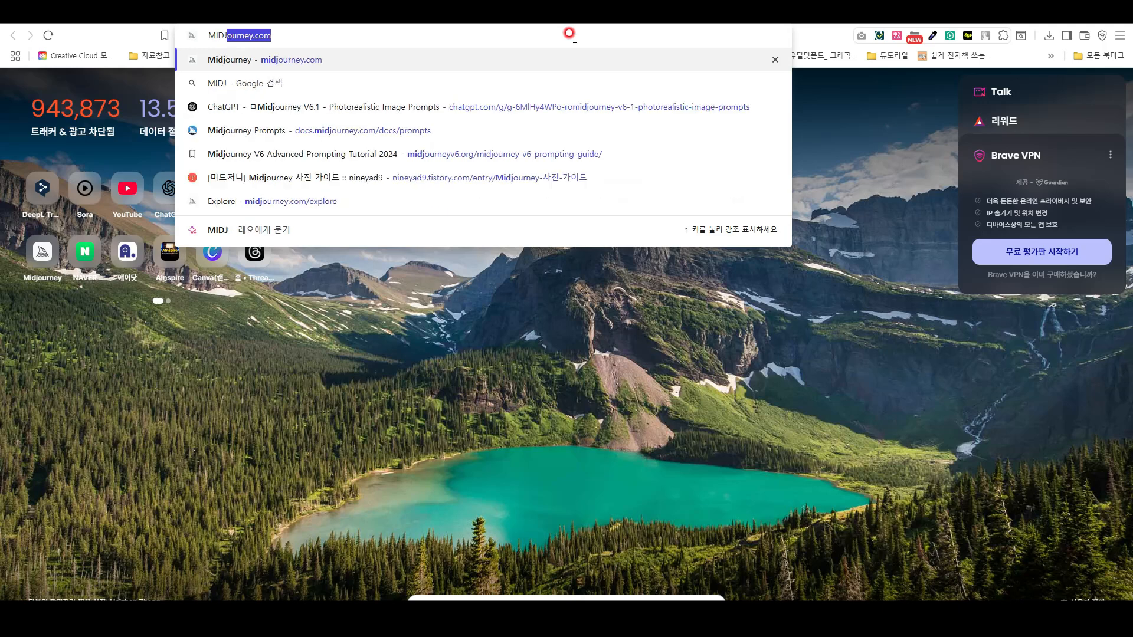
type("OURNEY")
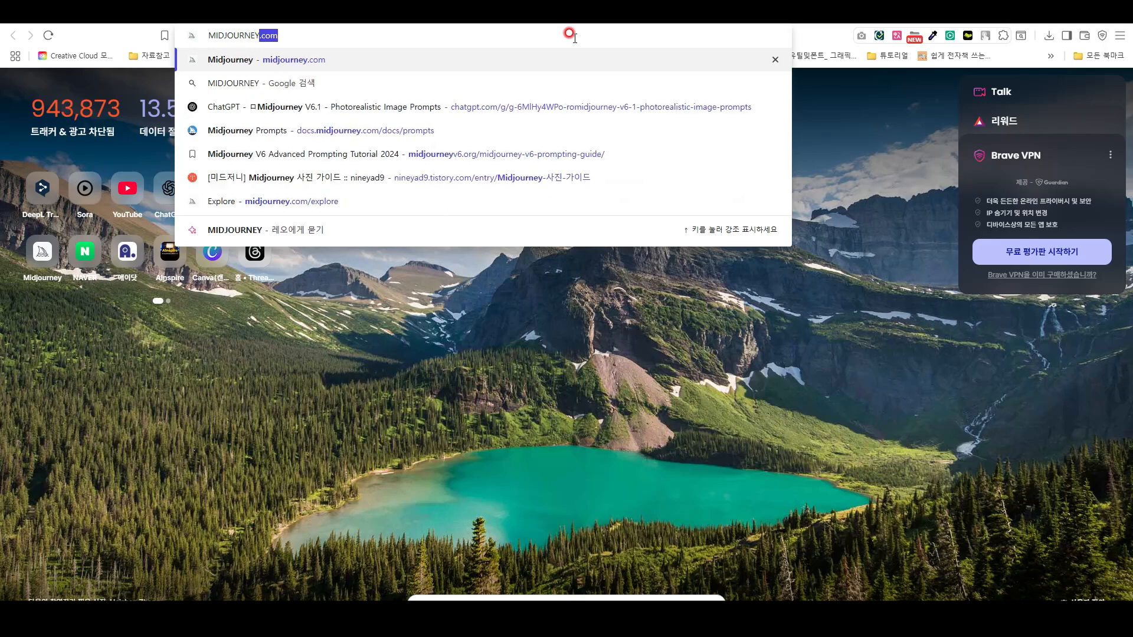
key("Right")
key("Return")
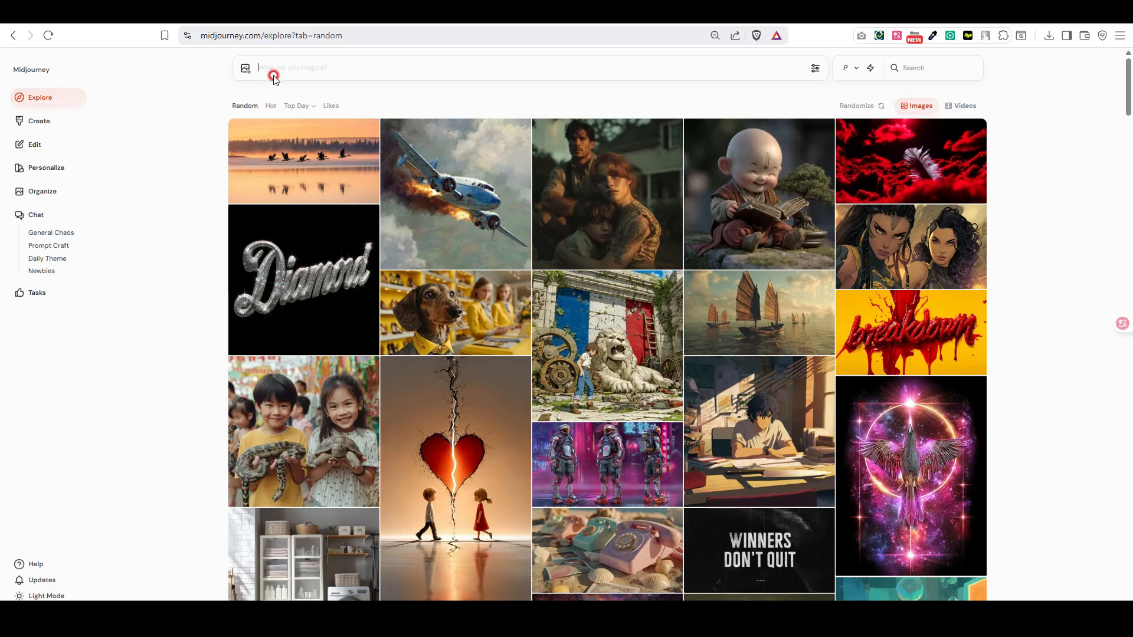
Upload 비숑2.jpg from the 비숑 folder to the Midjourney prompt's image library
left_click(815, 68)
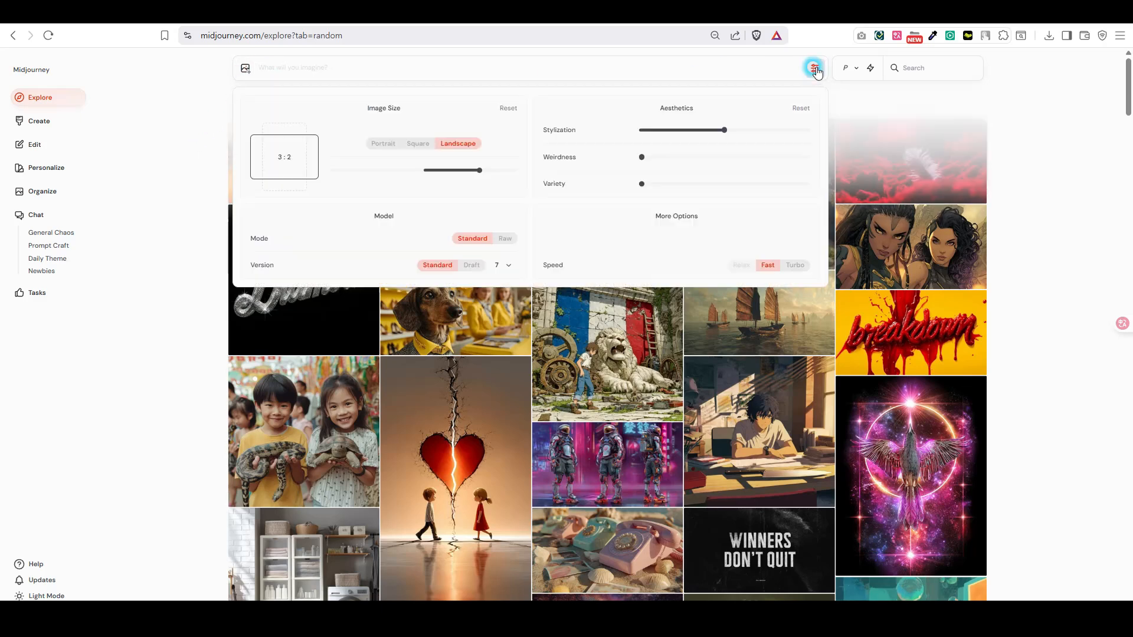
left_click(245, 67)
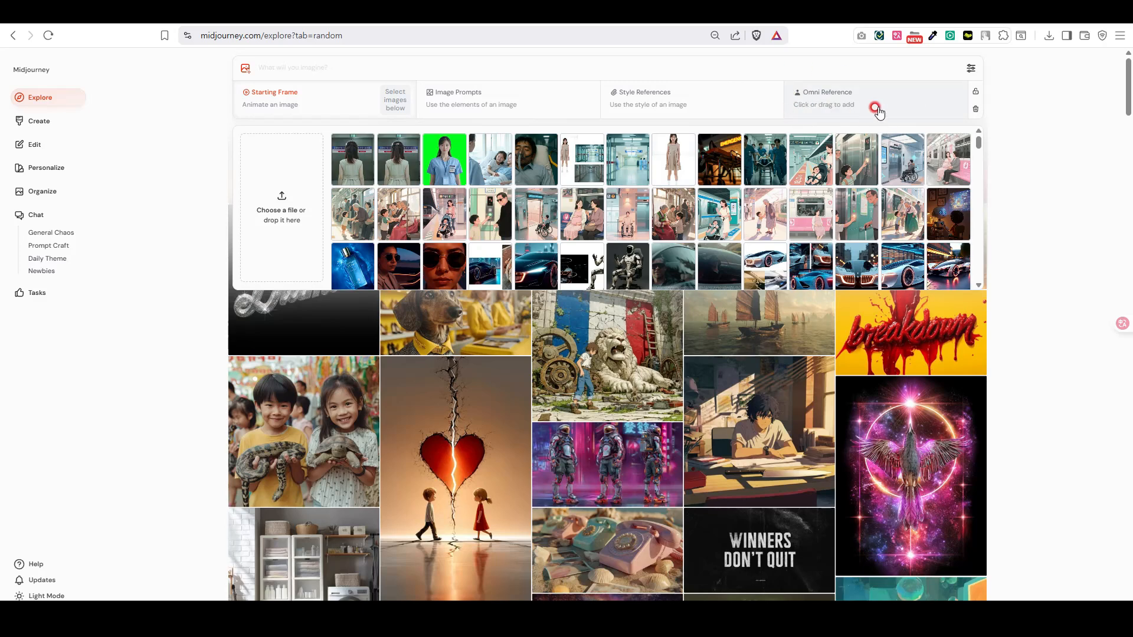
left_click(827, 106)
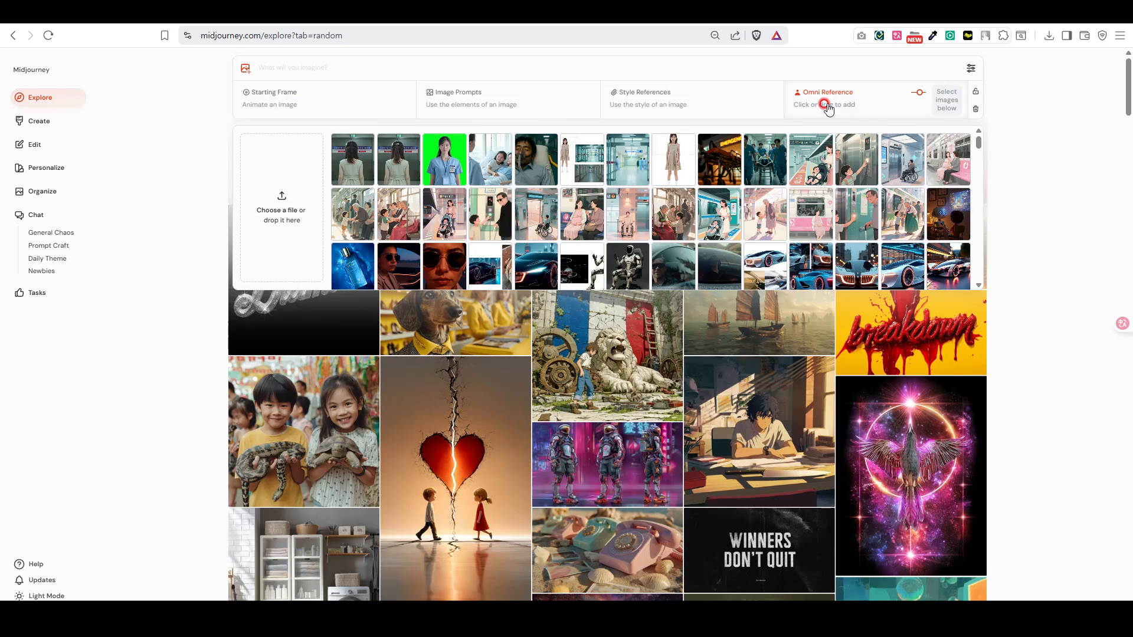
left_click(245, 69)
left_click(253, 106)
left_click(276, 155)
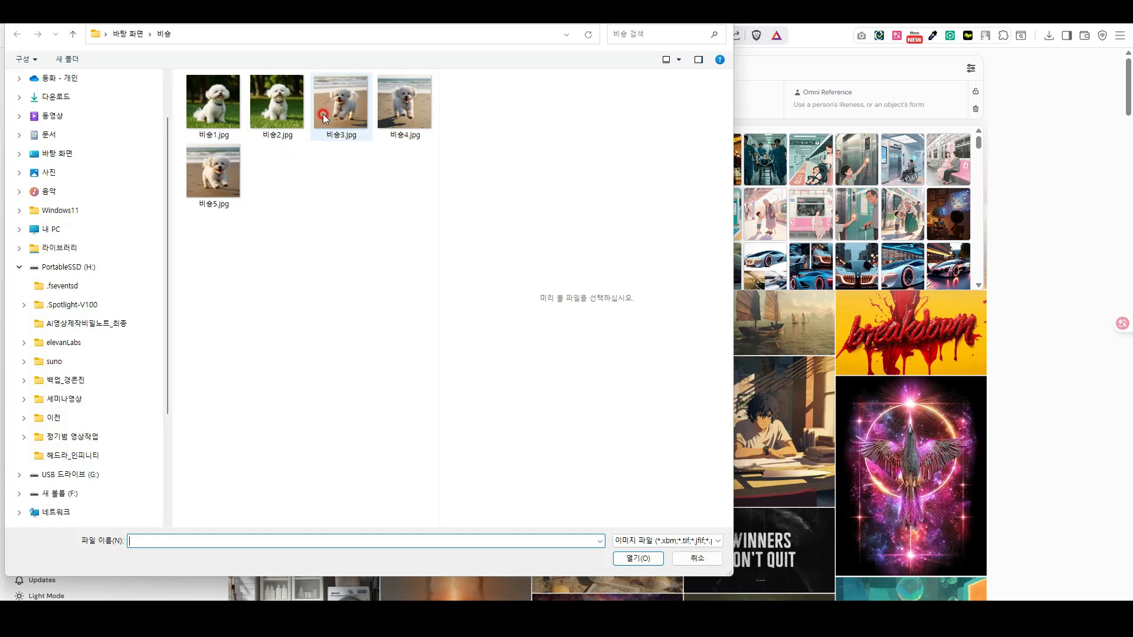
left_click(277, 122)
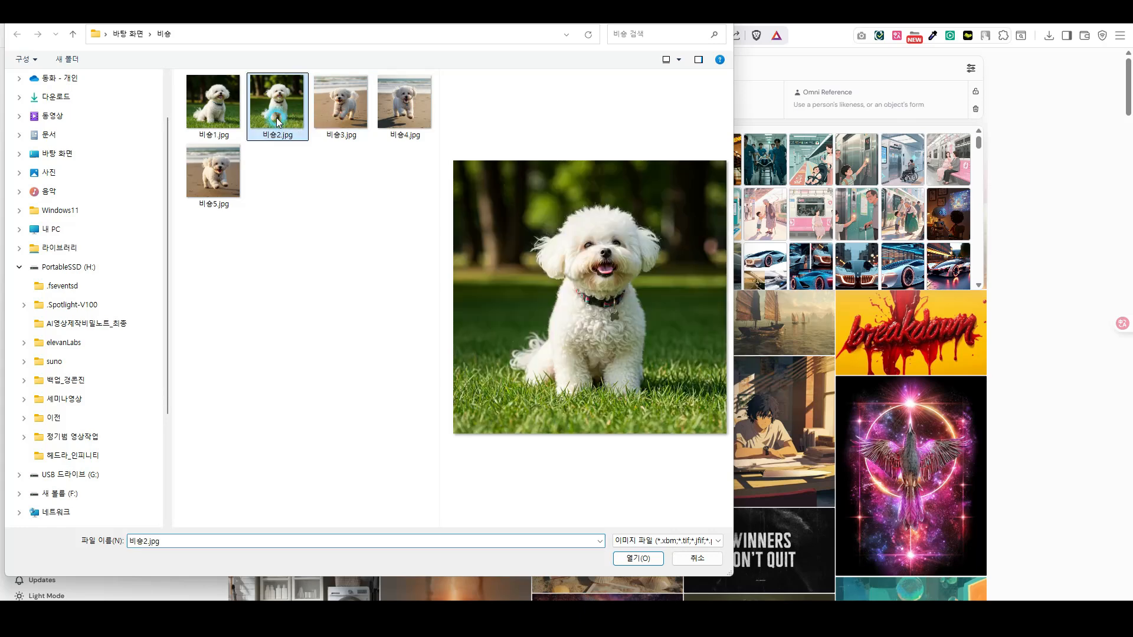
left_click(626, 560)
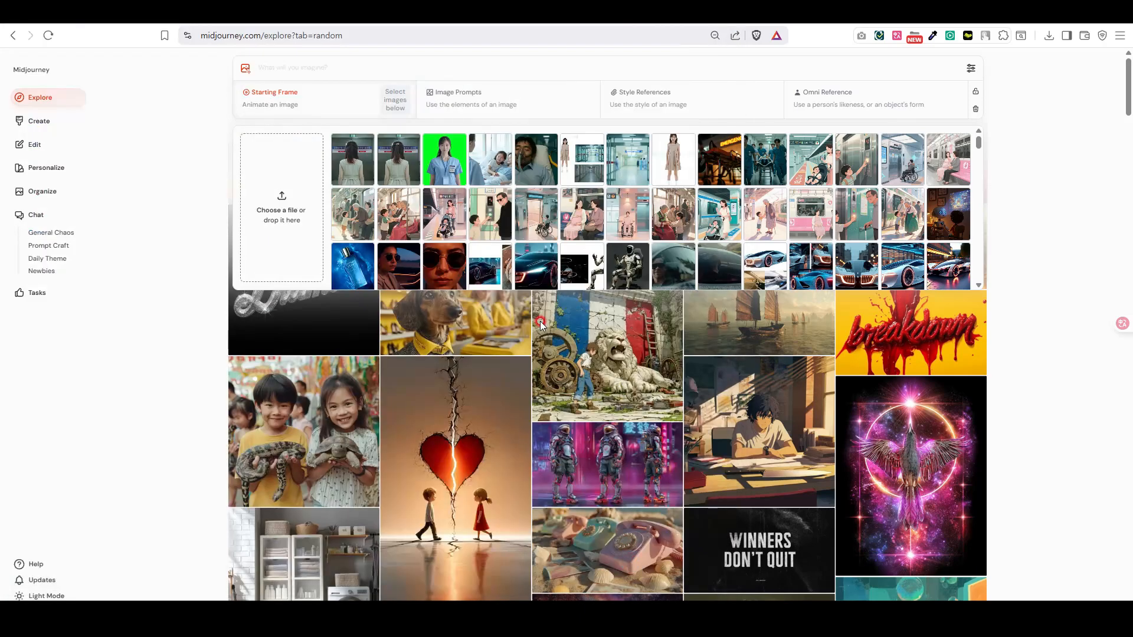
Assign the uploaded Bichon Frise image as the Omni Reference and lower its Omni Strength
left_click_drag(351, 155, 858, 105)
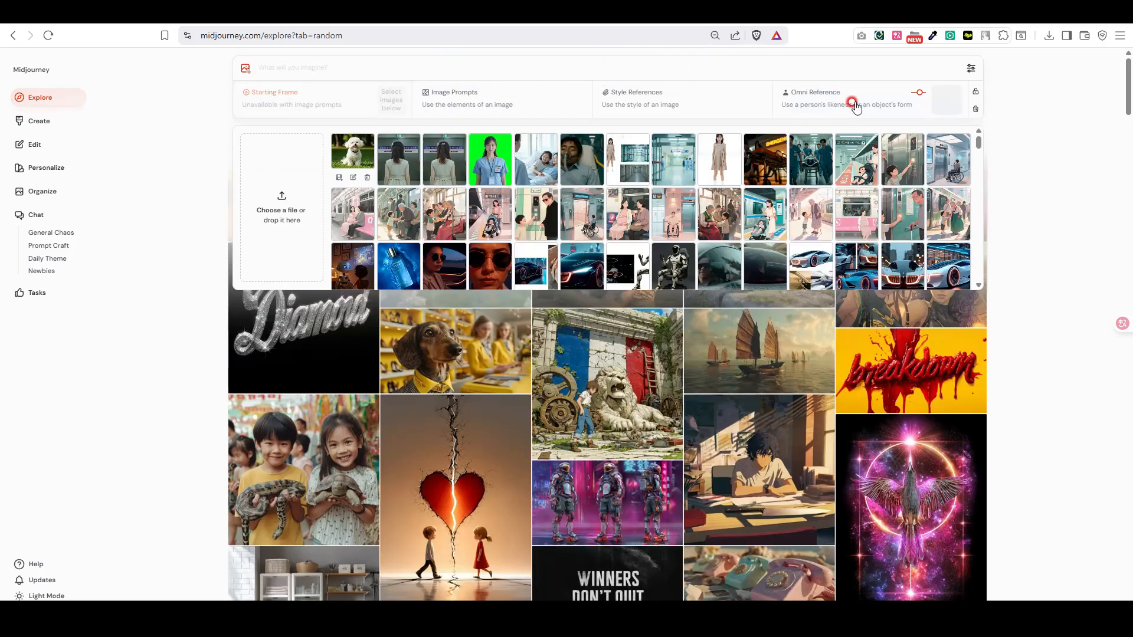
left_click(918, 93)
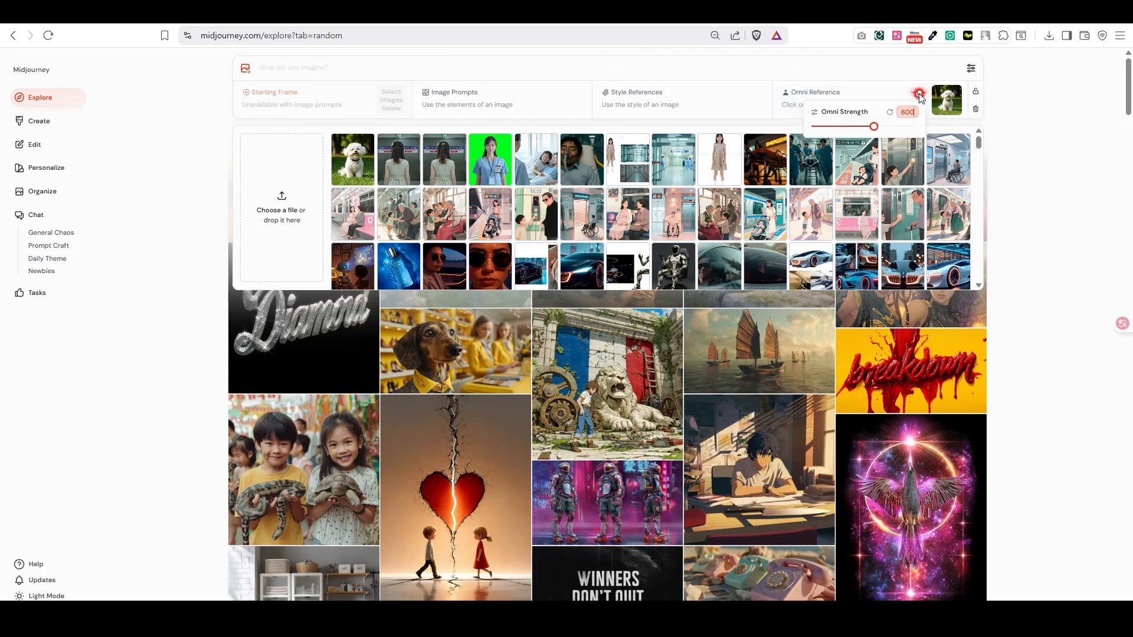
left_click_drag(873, 129, 844, 125)
left_click_drag(831, 127, 835, 127)
left_click_drag(842, 126, 832, 124)
left_click(567, 69)
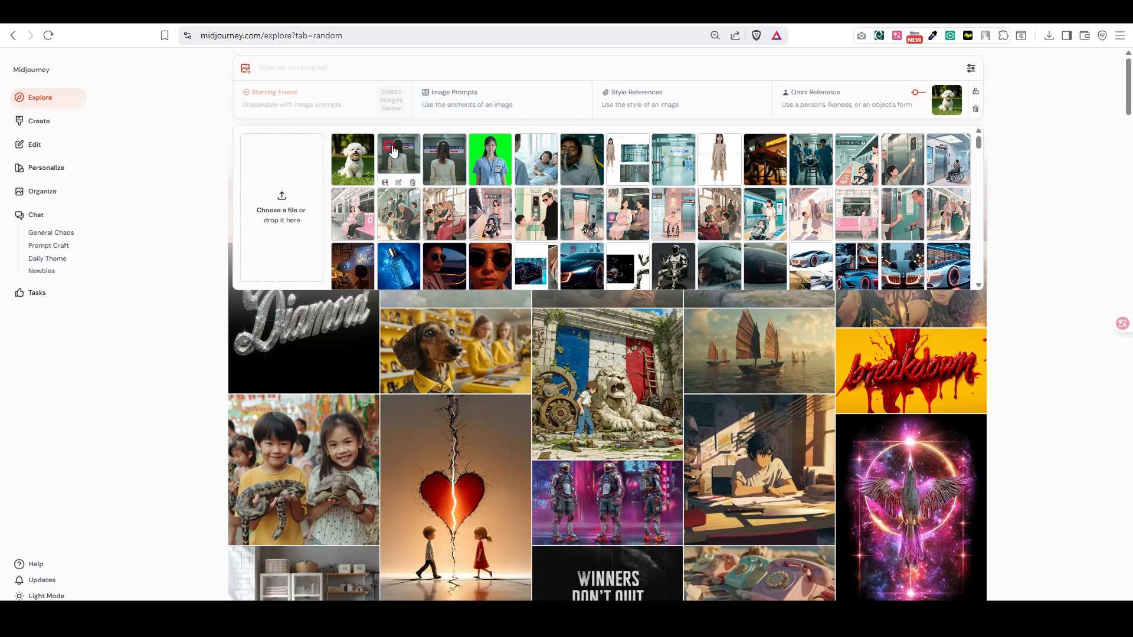
Have Midjourney describe the uploaded Bichon Frise image to generate prompt suggestions
mouse_move(353, 169)
left_click_drag(353, 169, 609, 171)
left_click_drag(592, 174, 632, 170)
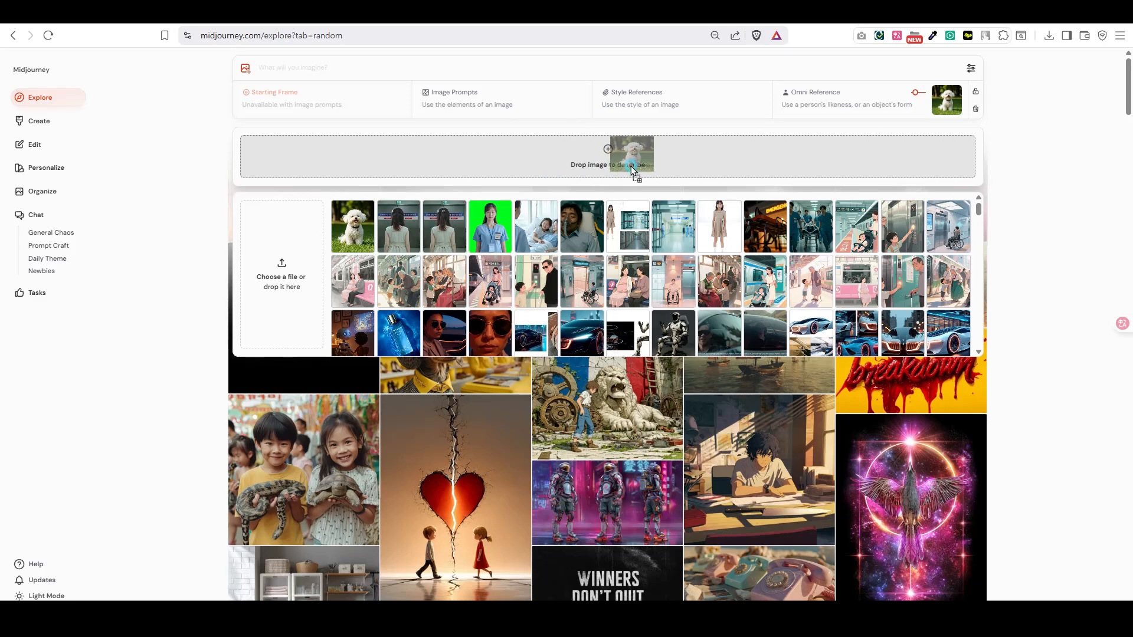
left_click_drag(632, 171, 631, 170)
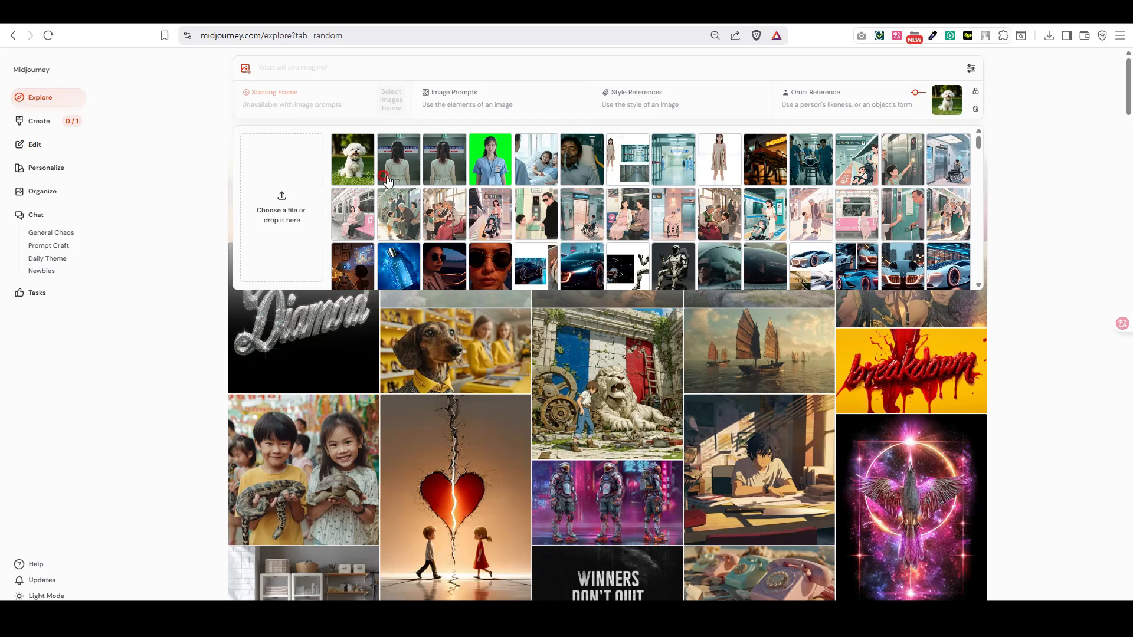
Open the Create page and use the first suggested description of the Bichon Frise image as the prompt
left_click(39, 124)
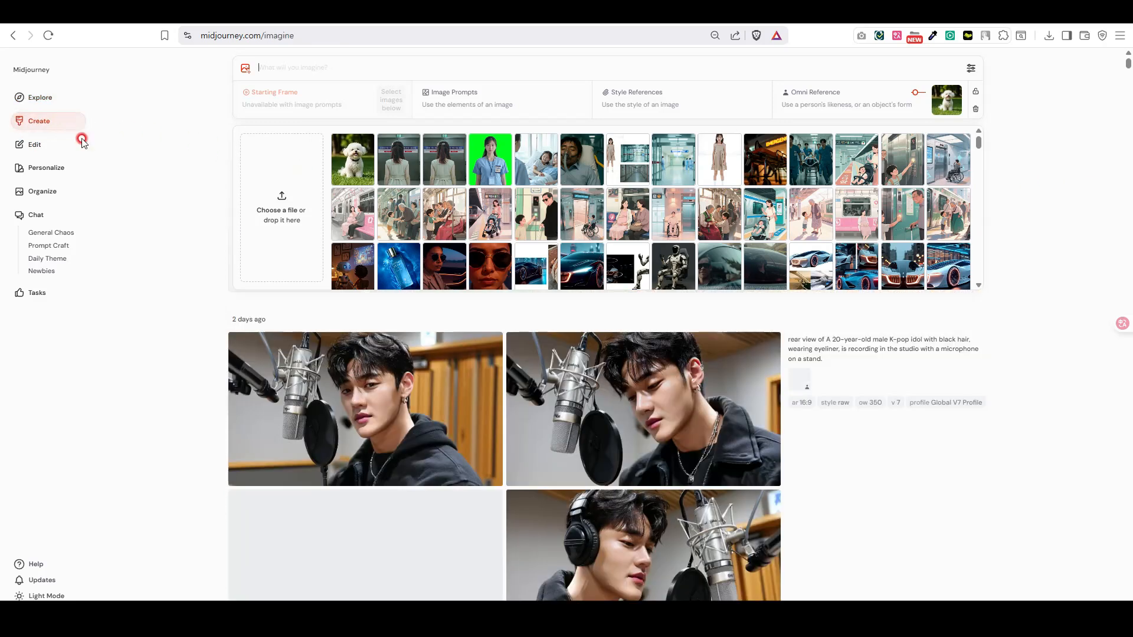
left_click(1036, 348)
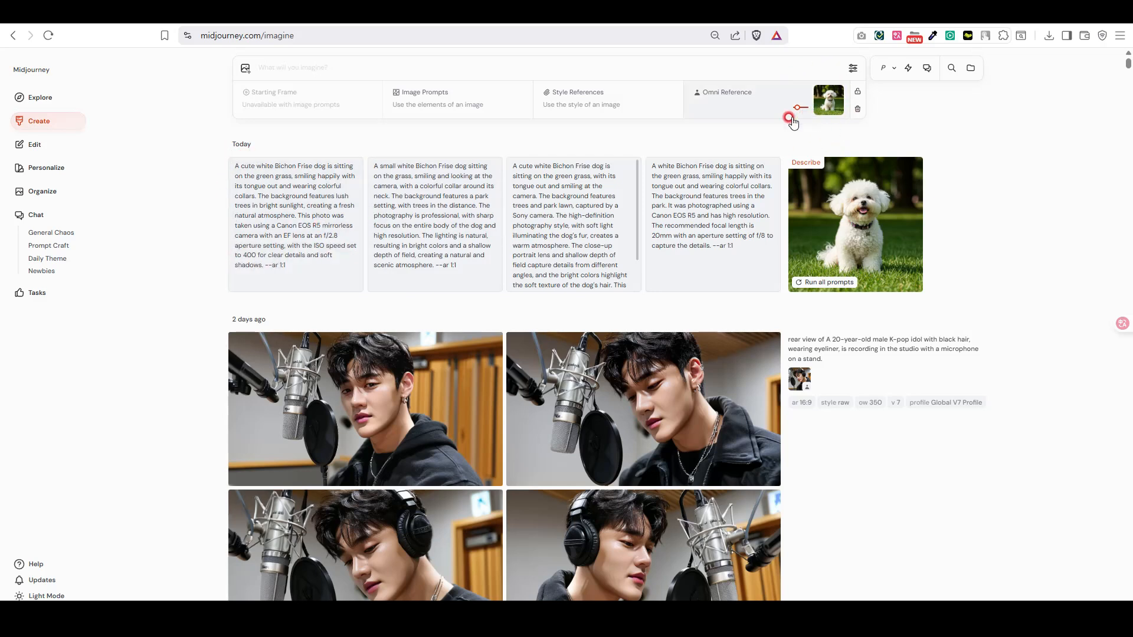
left_click(345, 199)
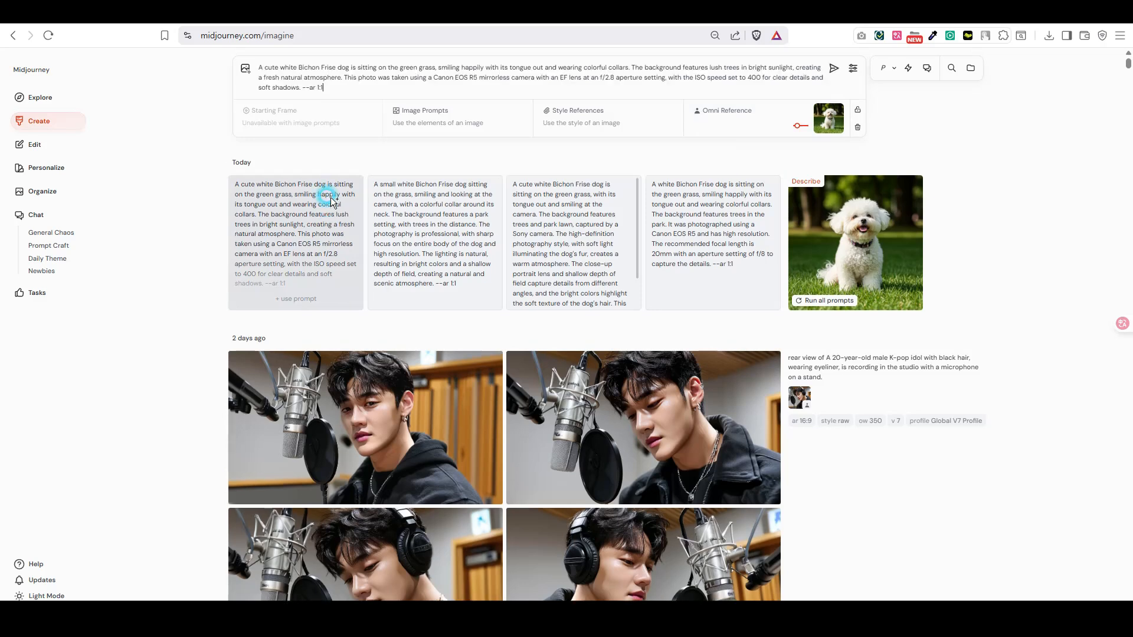
Copy the whole Bichon Frise description from the prompt field, including --ar 1:1, and clear the field
triple_click(334, 84)
key("ctrl+c")
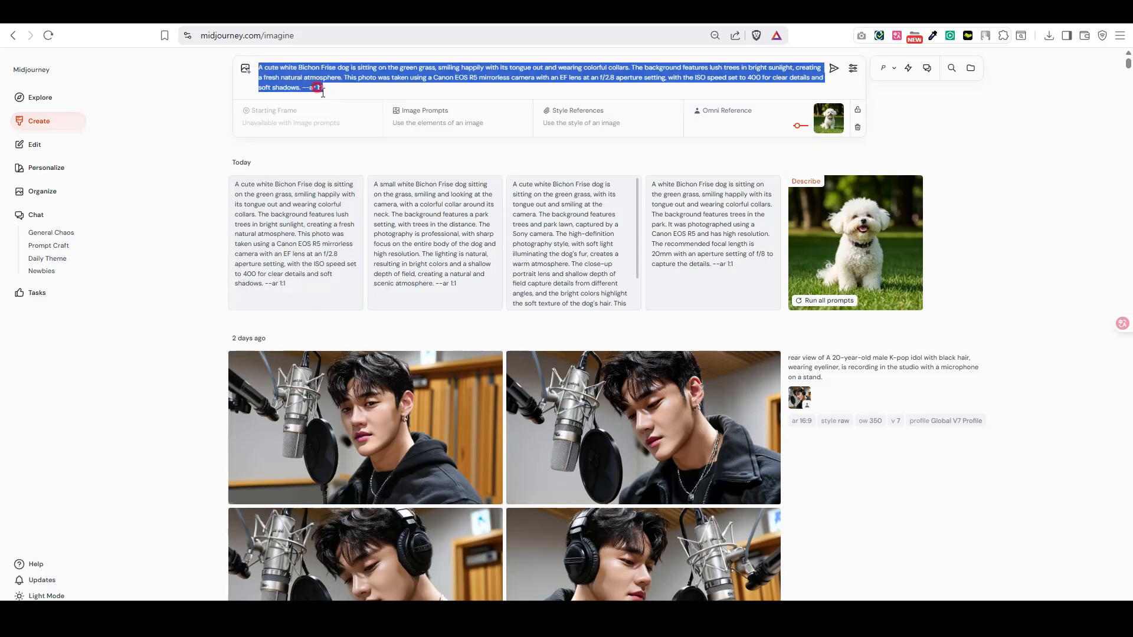
key("BackSpace")
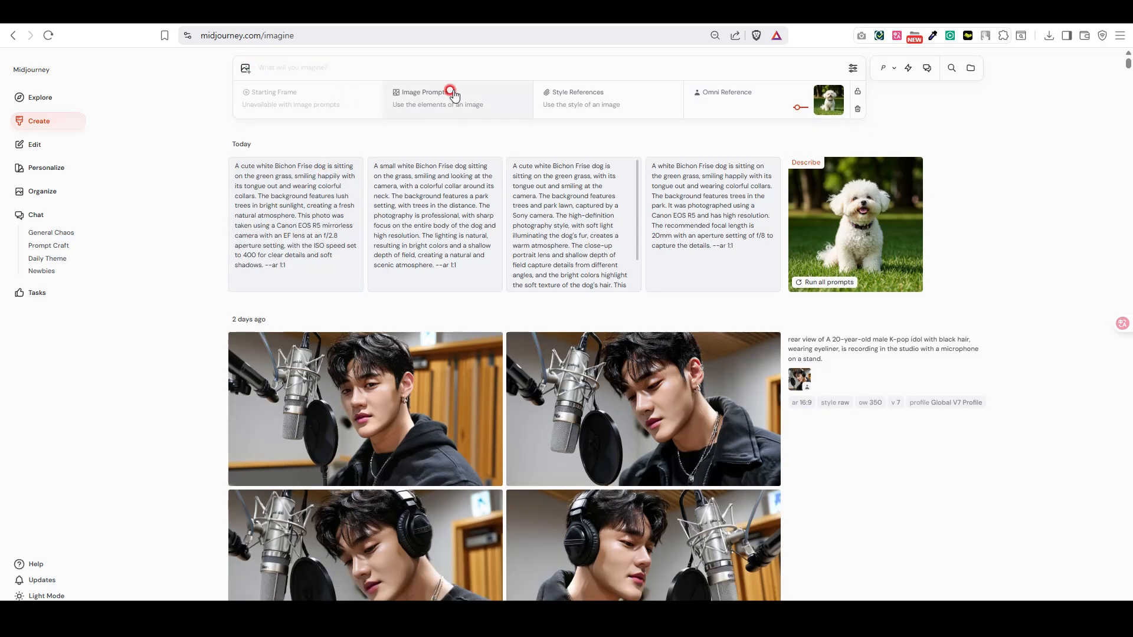
Switch to DeepL and replace the old source text with the copied prompt to translate it into Korean
left_click(618, 13)
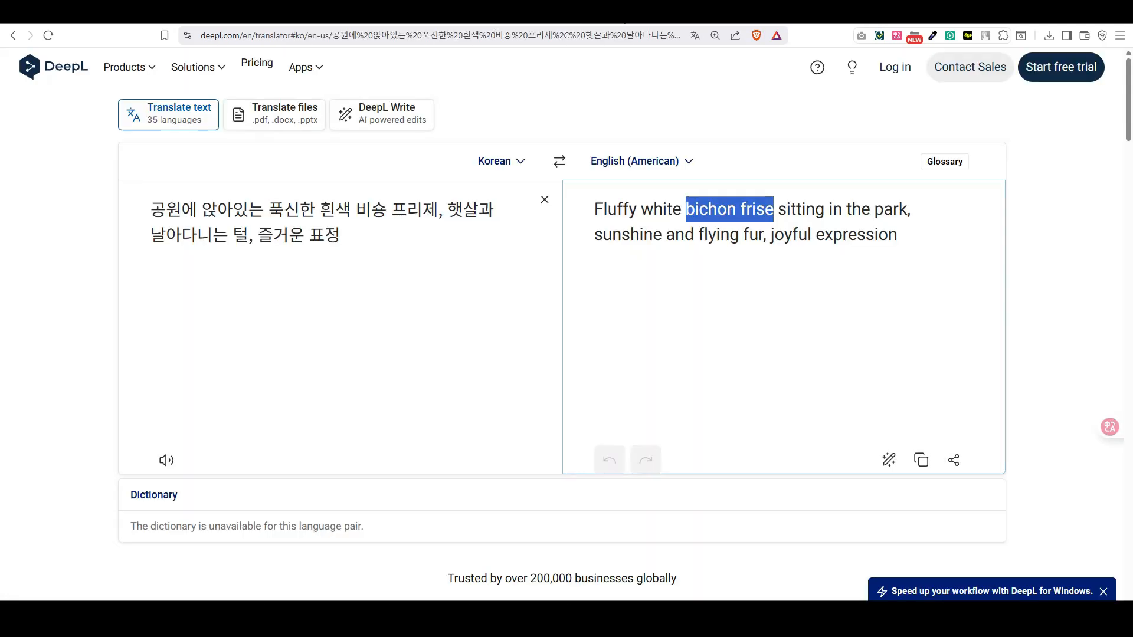
left_click_drag(418, 225, 100, 212)
key("ctrl+v")
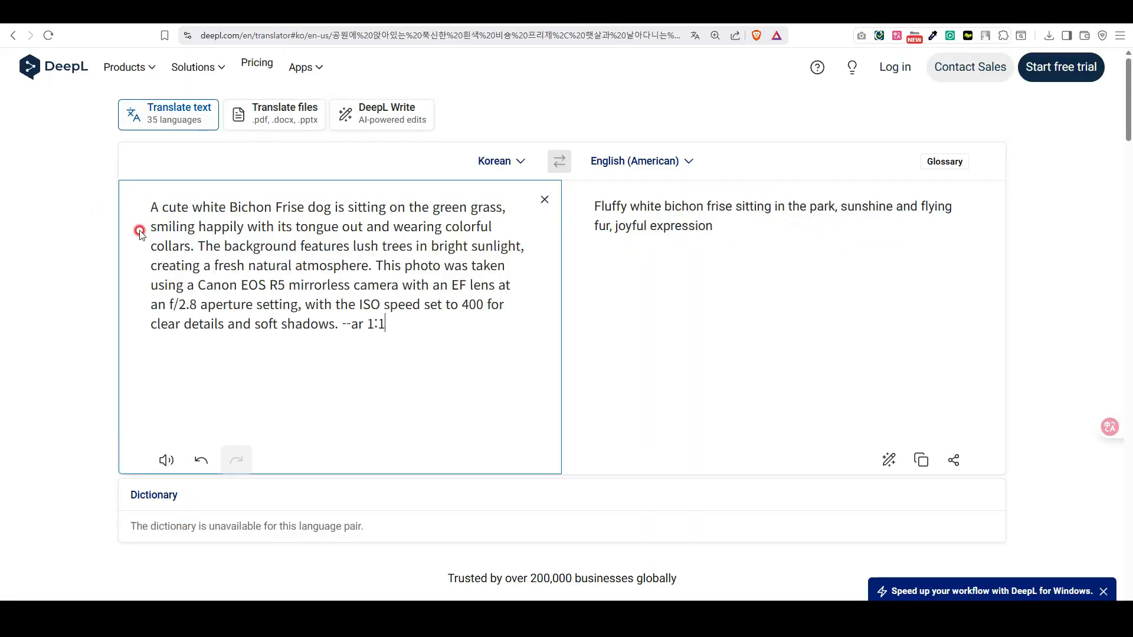
left_click(812, 401)
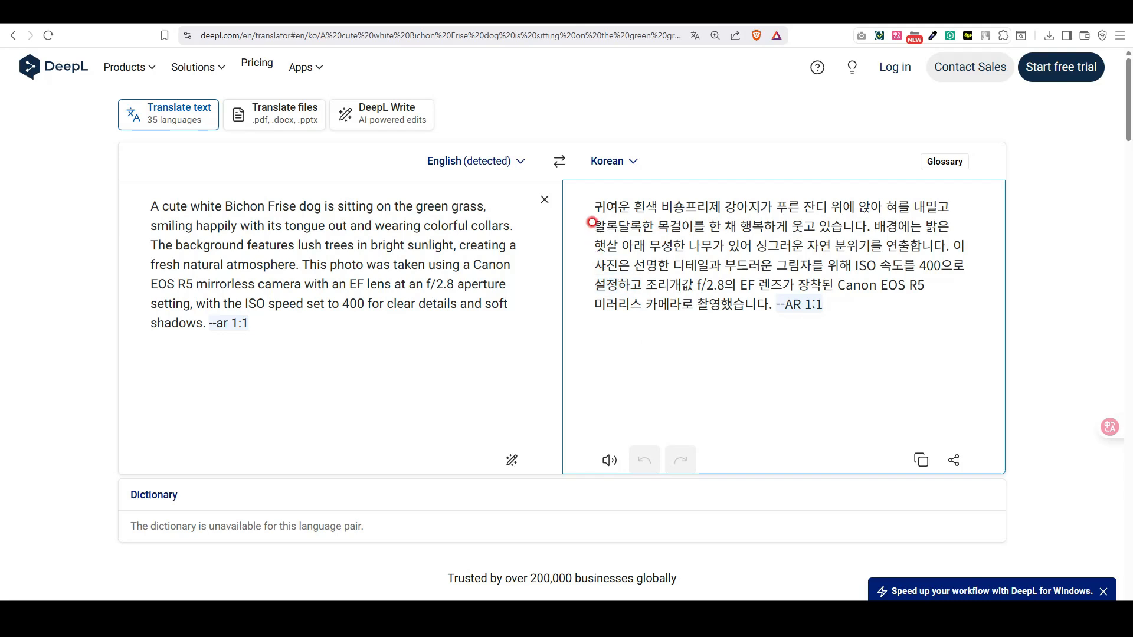
Review the Korean translation of the prompt, focusing on the opening sentence that describes the dog
left_click_drag(594, 207, 761, 305)
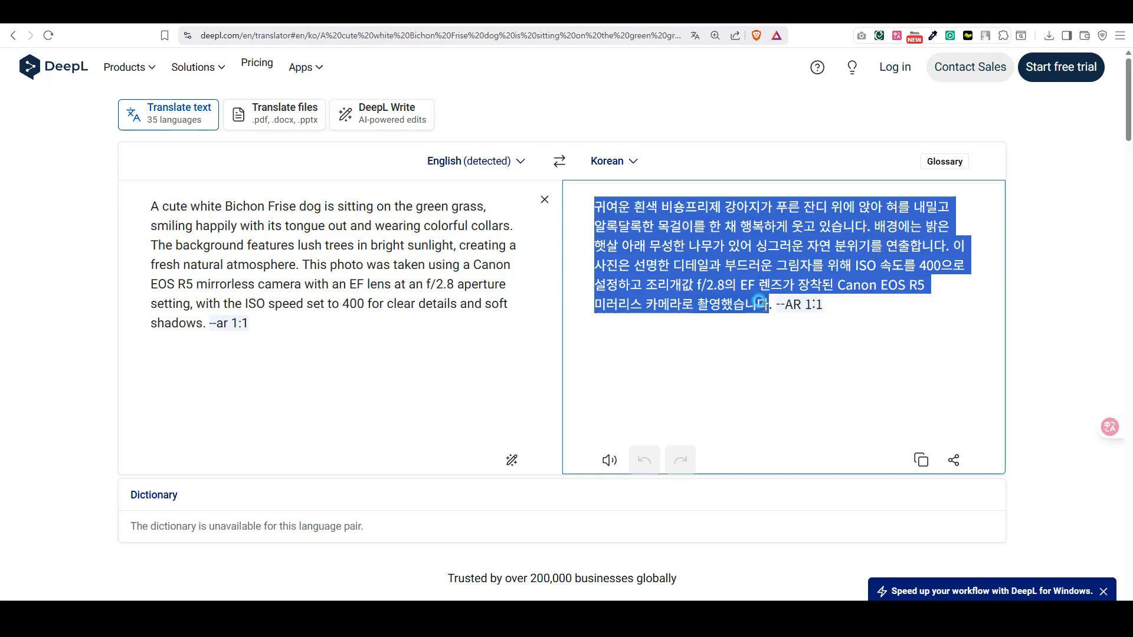
left_click_drag(761, 304, 768, 305)
left_click(865, 218)
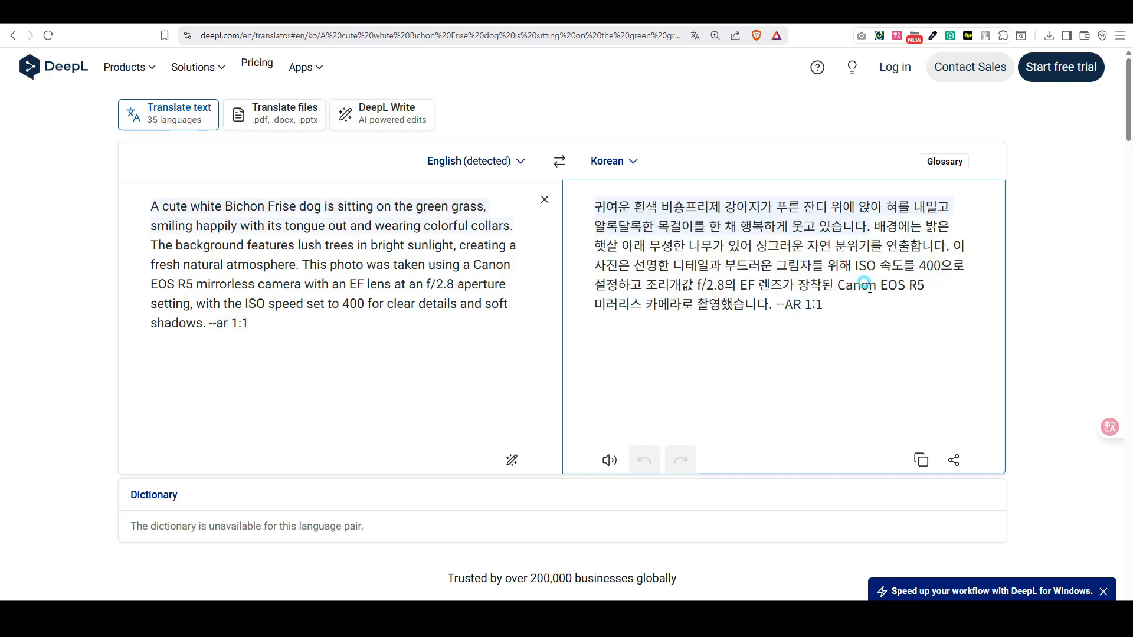
left_click(858, 285)
left_click(719, 265)
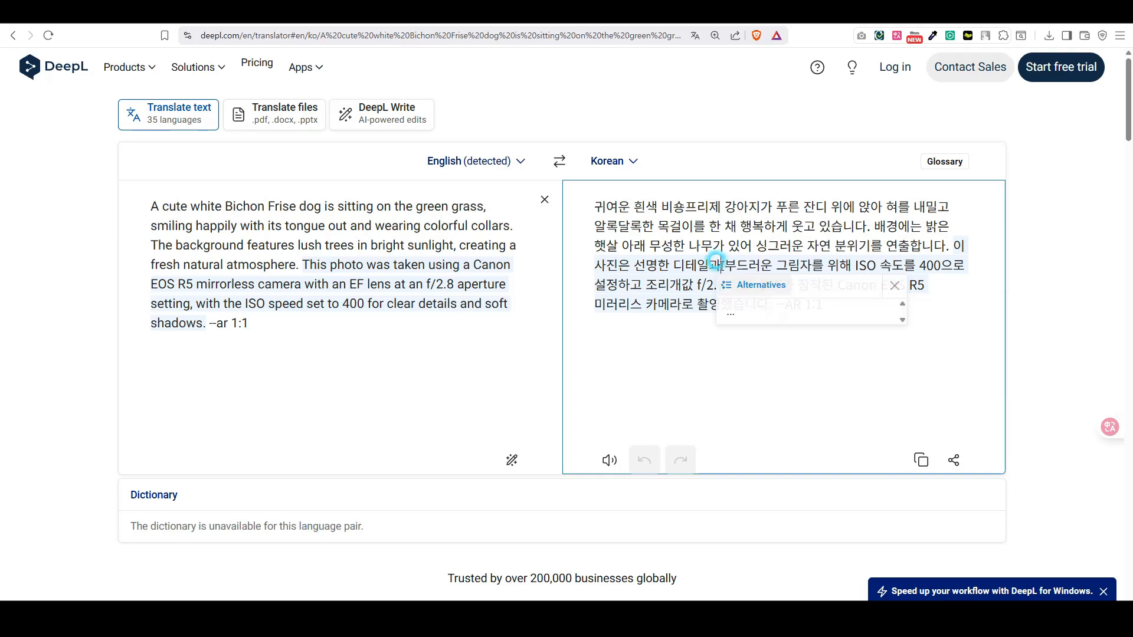
left_click_drag(591, 210, 871, 222)
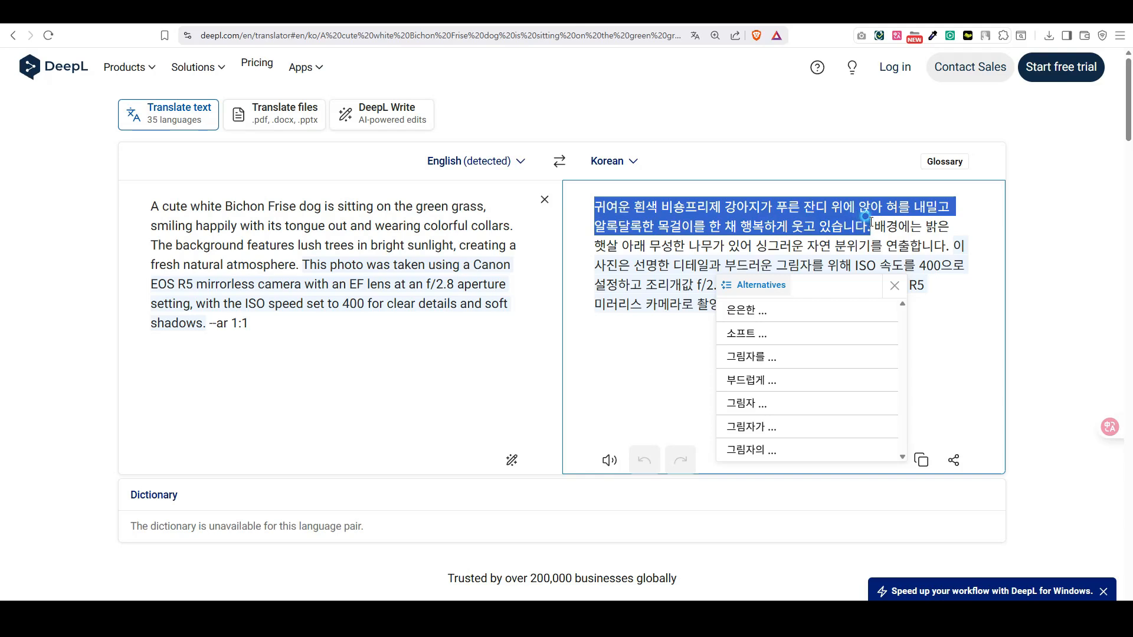
left_click(589, 207)
left_click_drag(590, 203, 871, 229)
left_click(878, 198)
left_click(872, 223)
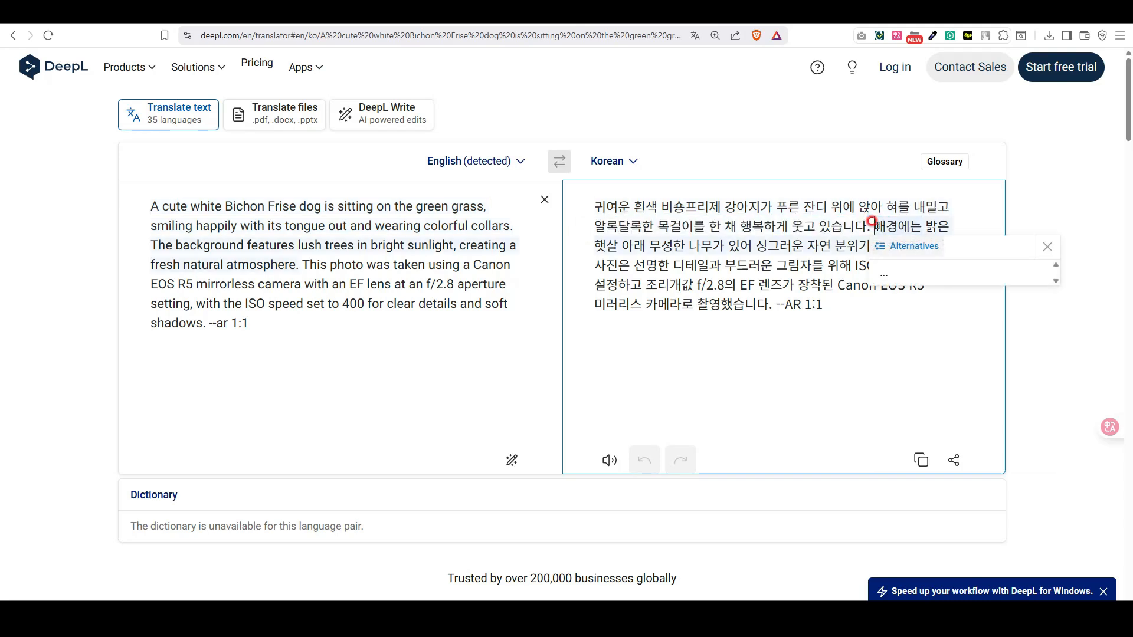
Examine the Korean translation's background sentence and its closing sentence about the camera settings
left_click_drag(872, 226, 805, 247)
left_click(1046, 226)
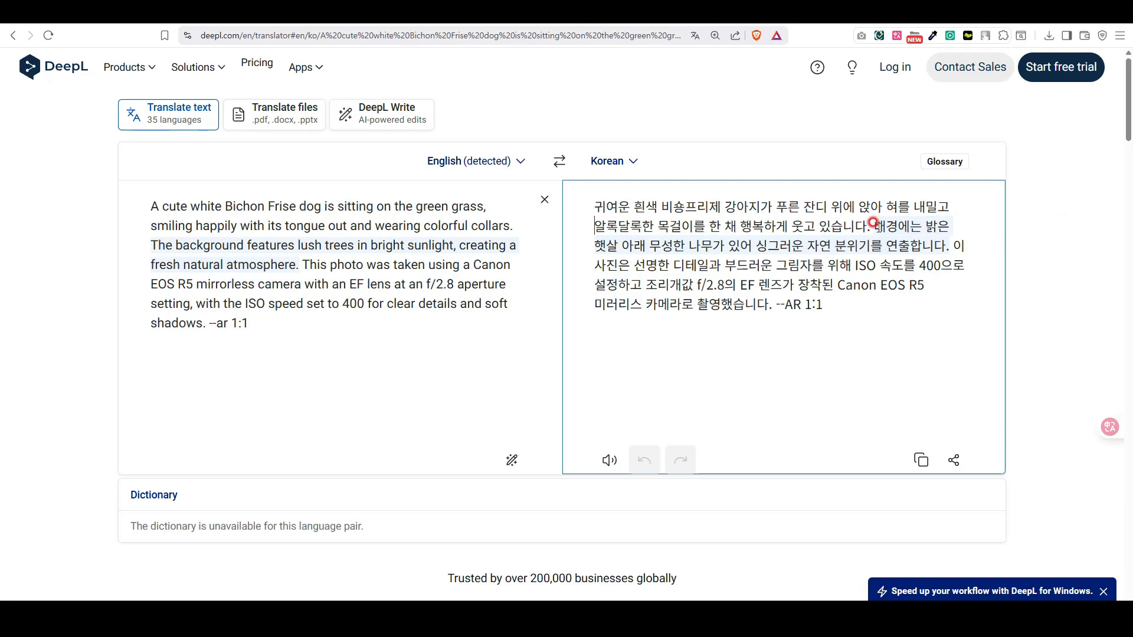
left_click_drag(873, 224, 883, 245)
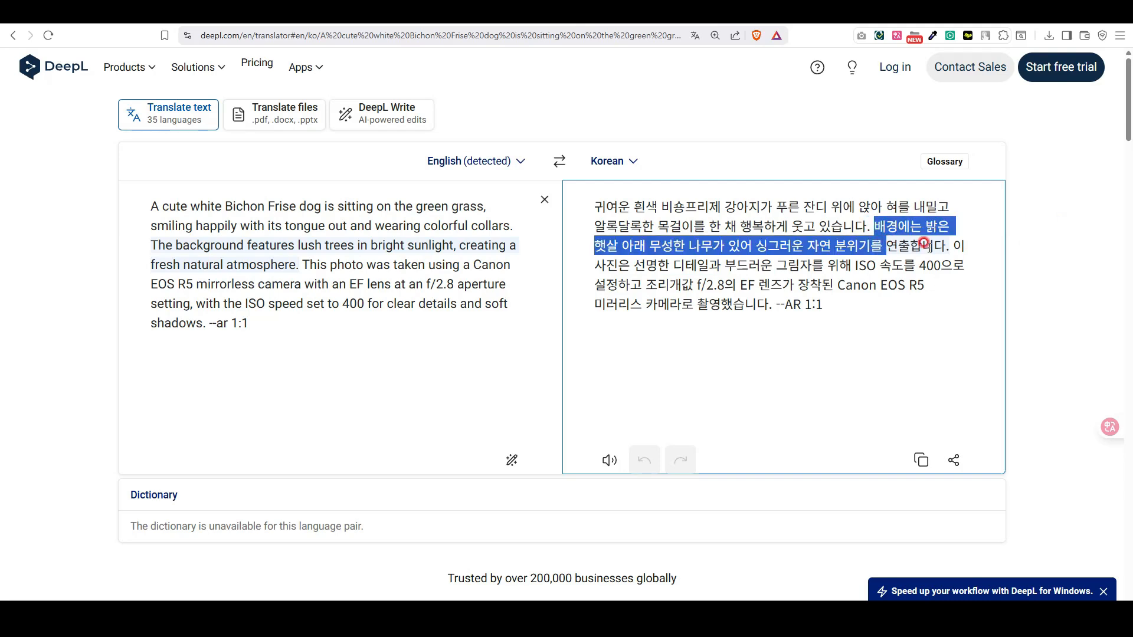
left_click(949, 244)
mouse_move(948, 244)
left_mouse_down()
mouse_move(941, 280)
mouse_move(741, 282)
mouse_move(760, 304)
mouse_move(767, 285)
mouse_move(941, 264)
left_mouse_up()
left_click(844, 303)
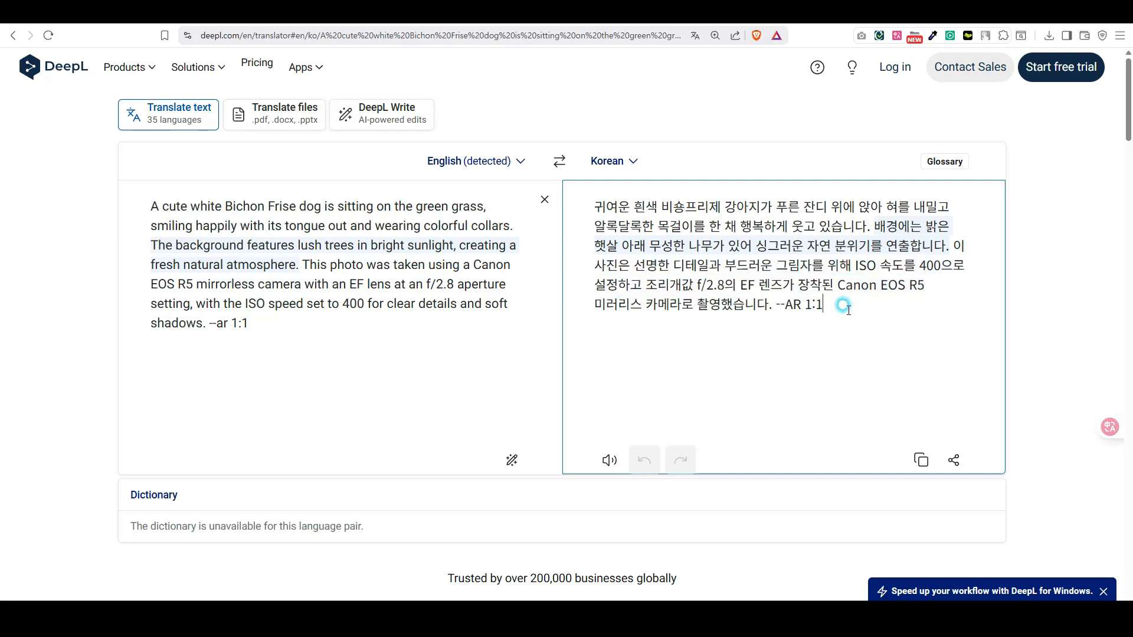
mouse_move(766, 313)
left_mouse_down()
mouse_move(699, 304)
mouse_move(764, 298)
mouse_move(759, 285)
mouse_move(884, 259)
mouse_move(597, 265)
mouse_move(933, 264)
mouse_move(951, 247)
mouse_move(944, 285)
mouse_move(780, 306)
left_mouse_up()
left_click(951, 247)
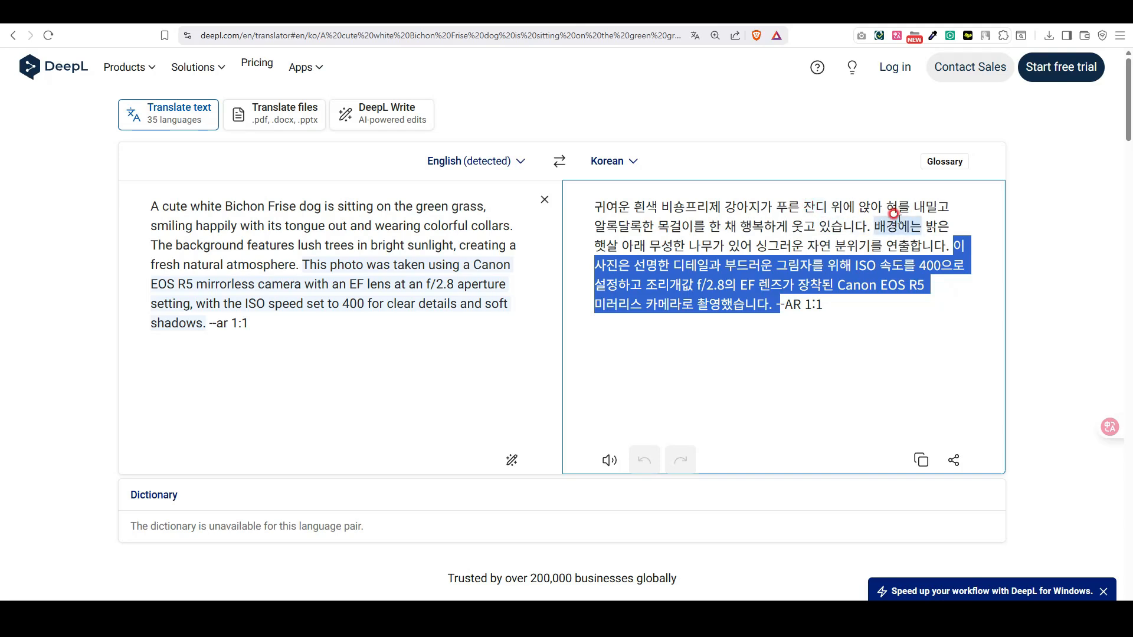
left_click(951, 244)
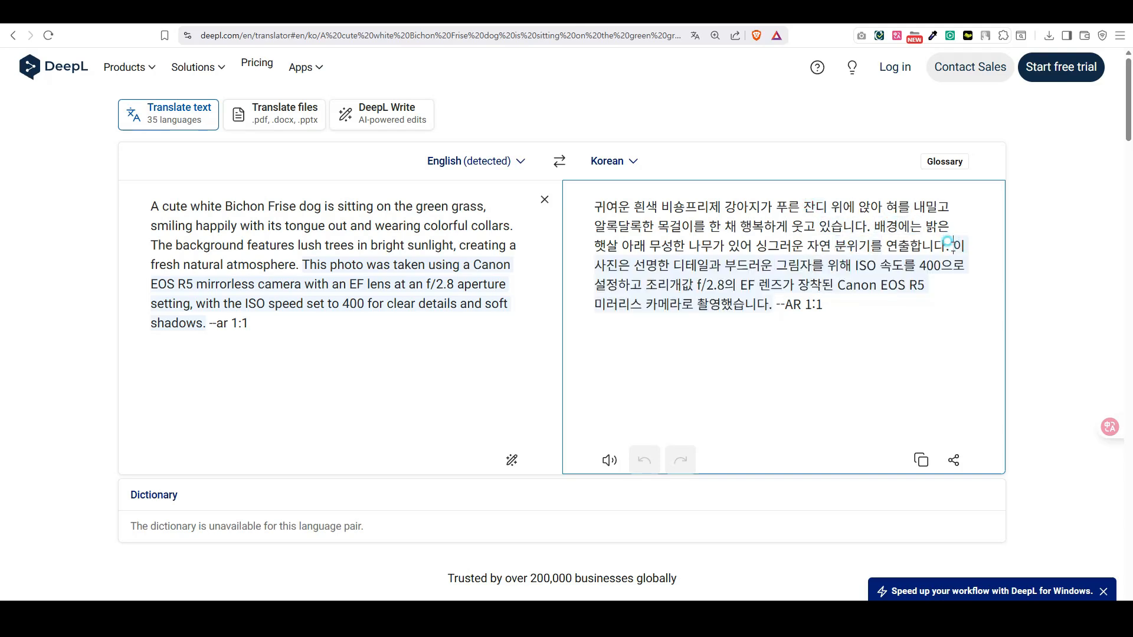
left_click_drag(951, 244, 767, 302)
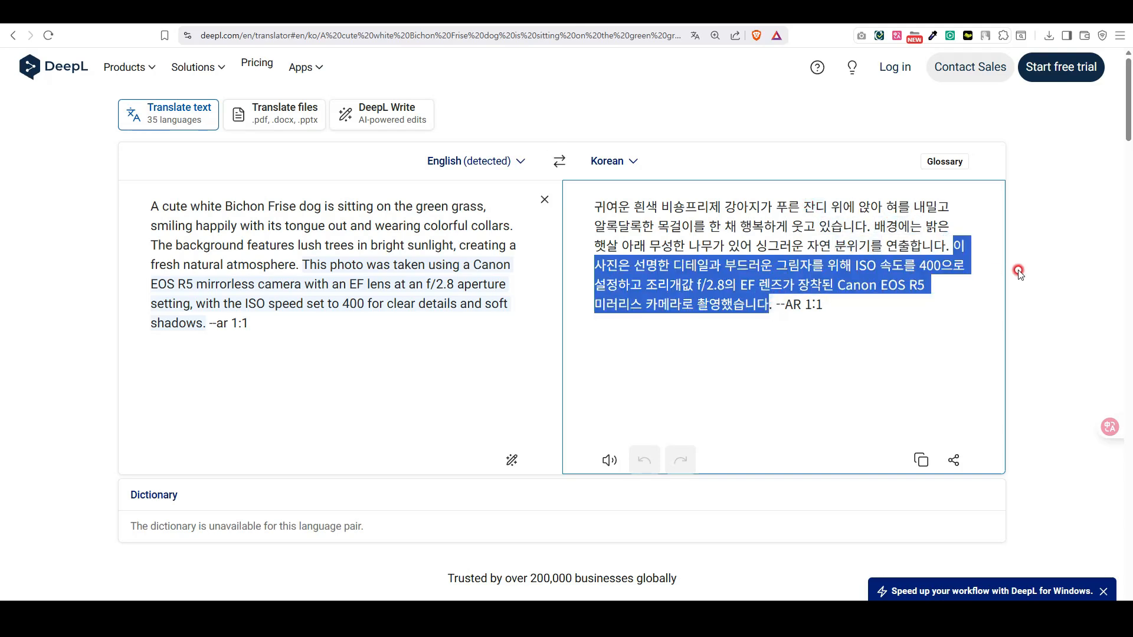
left_click(970, 260)
left_click_drag(951, 243, 761, 297)
left_click(753, 214)
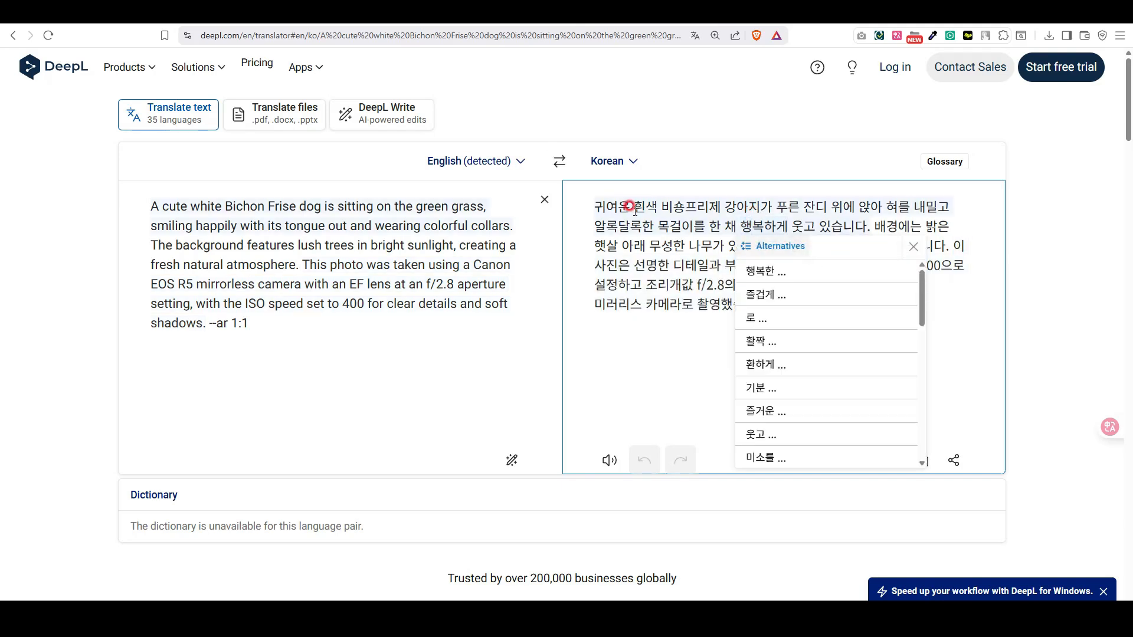
Replace the grass location in the Korean translation's first sentence with 뉴 욕, so it reads 뉴 욕에 앉아
left_click_drag(593, 202, 760, 207)
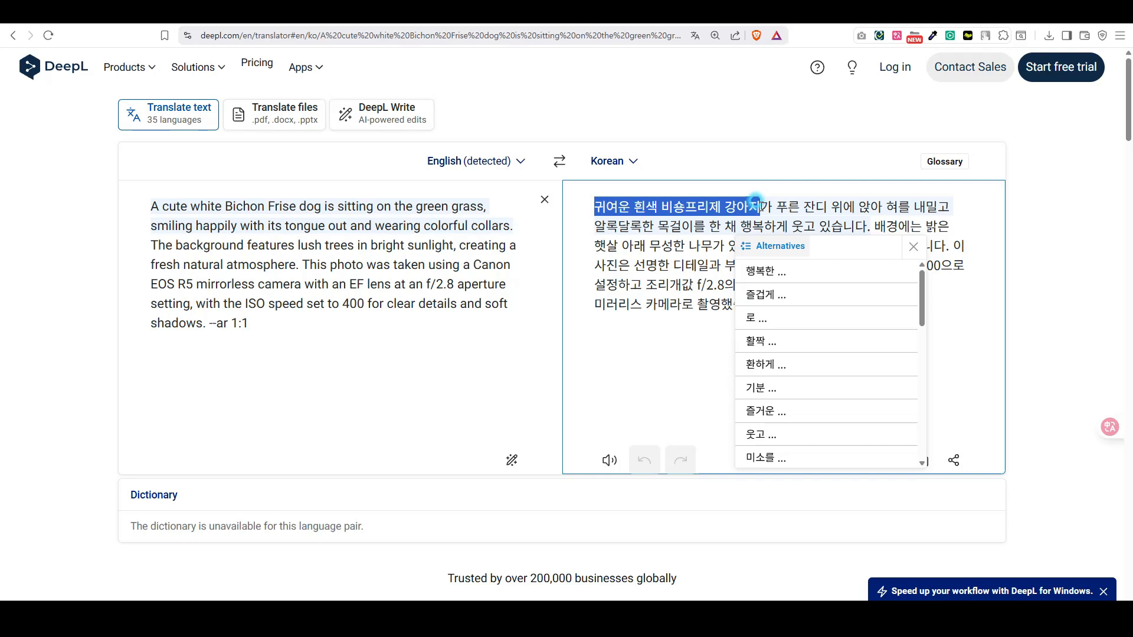
left_click_drag(755, 201, 826, 206)
left_click(771, 198)
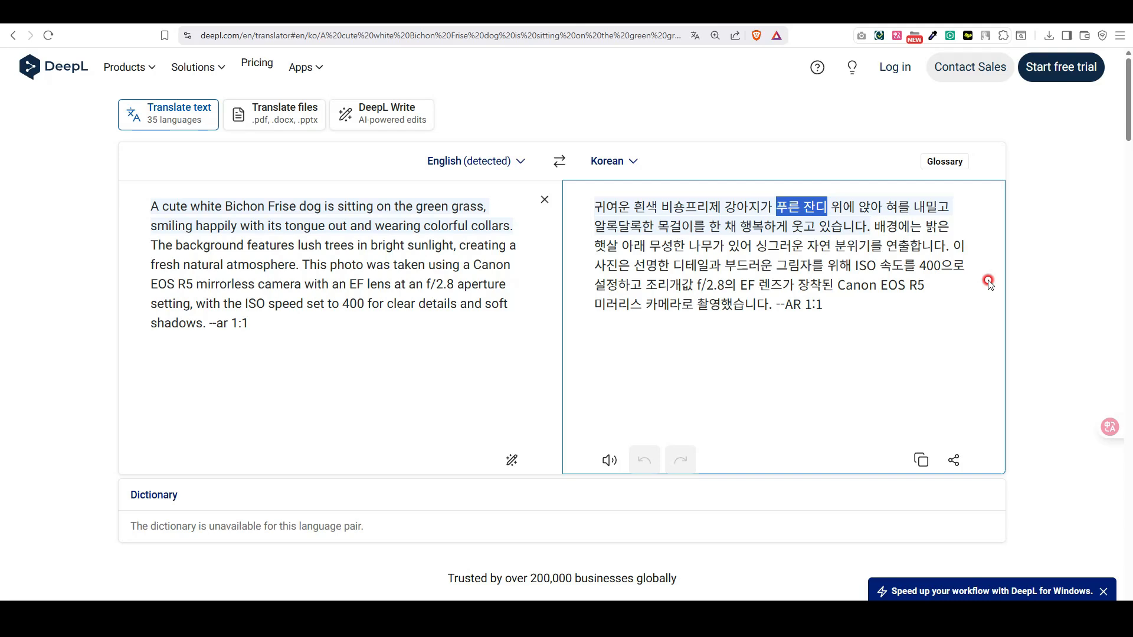
key("BackSpace")
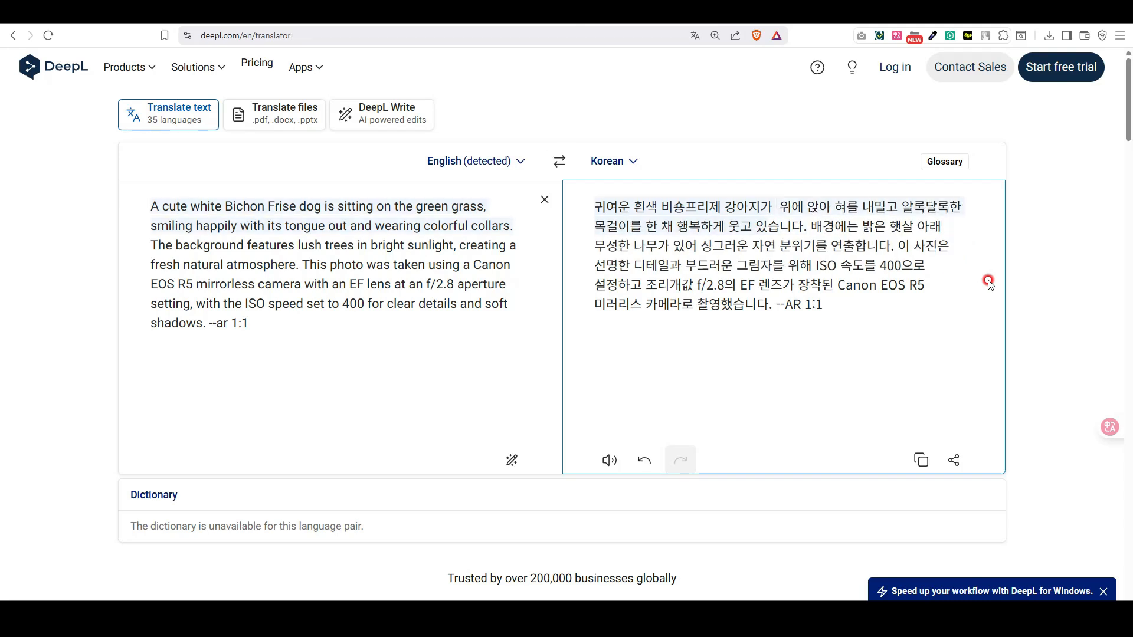
type("뉴 욕거")
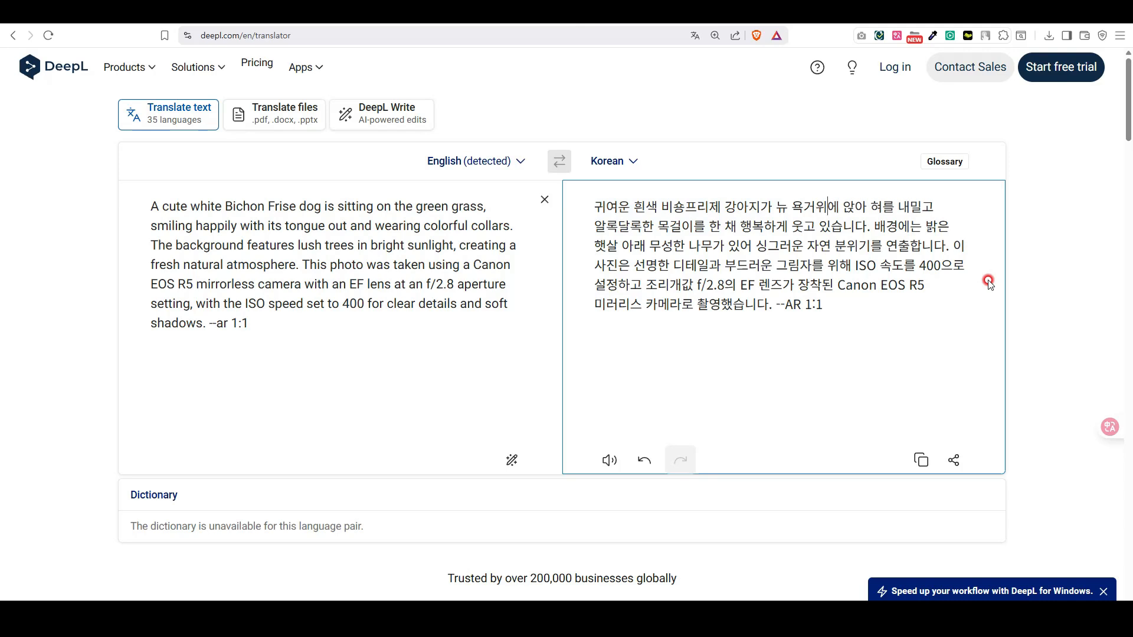
key("BackSpace")
key("BackSpace")
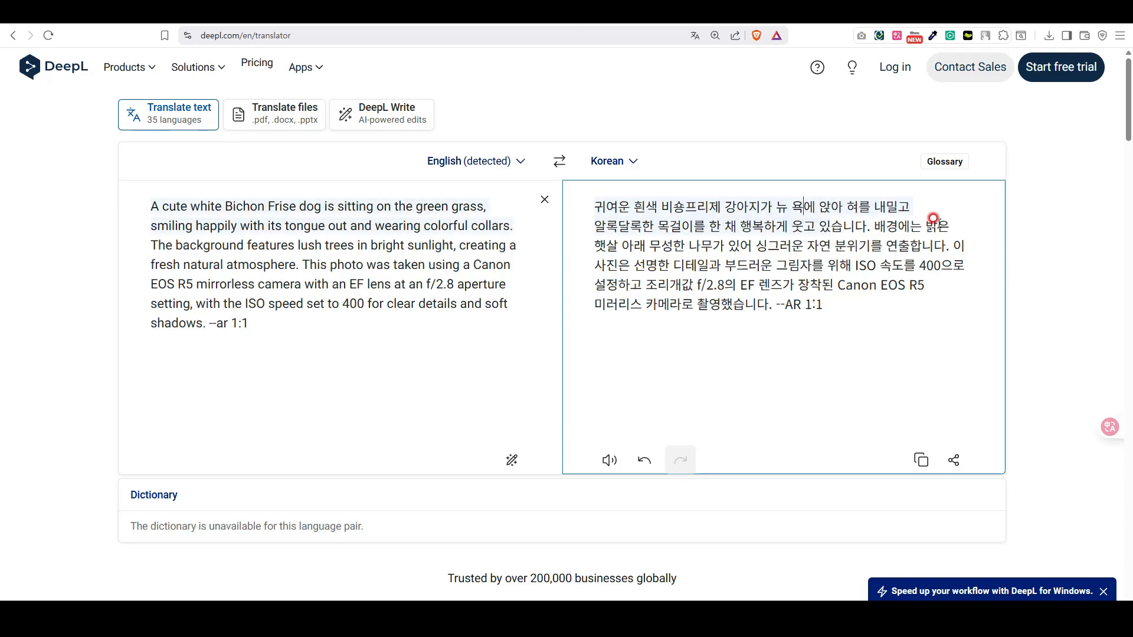
Swap the translation direction to Korean to English and extend the dog's location to 뉴욕거리 한복판
left_click(558, 160)
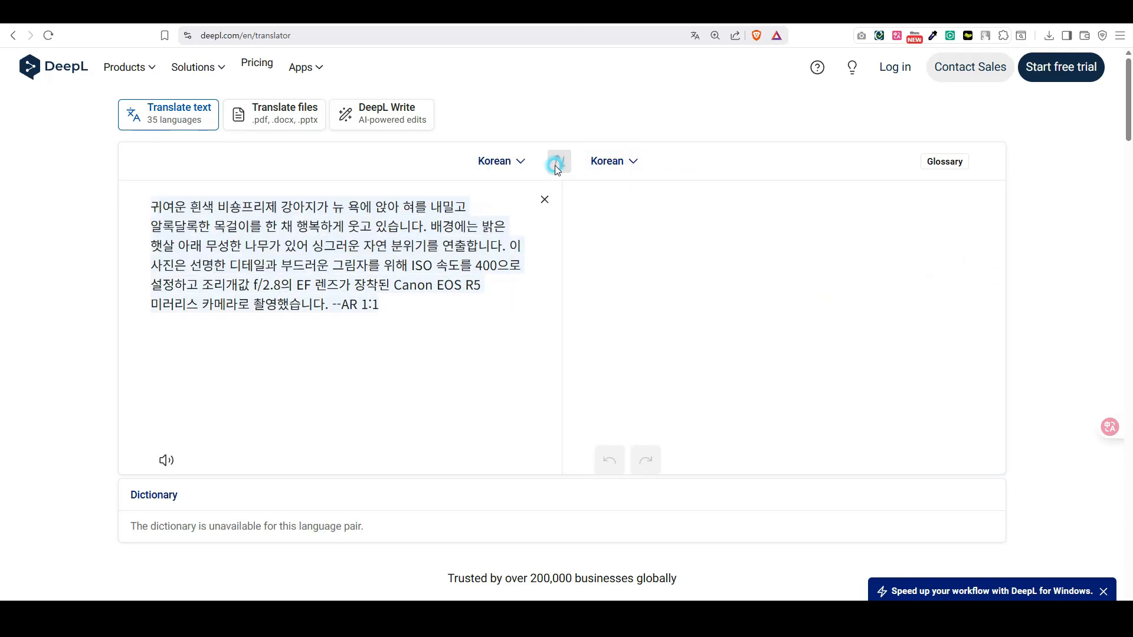
left_click(348, 206)
key("BackSpace")
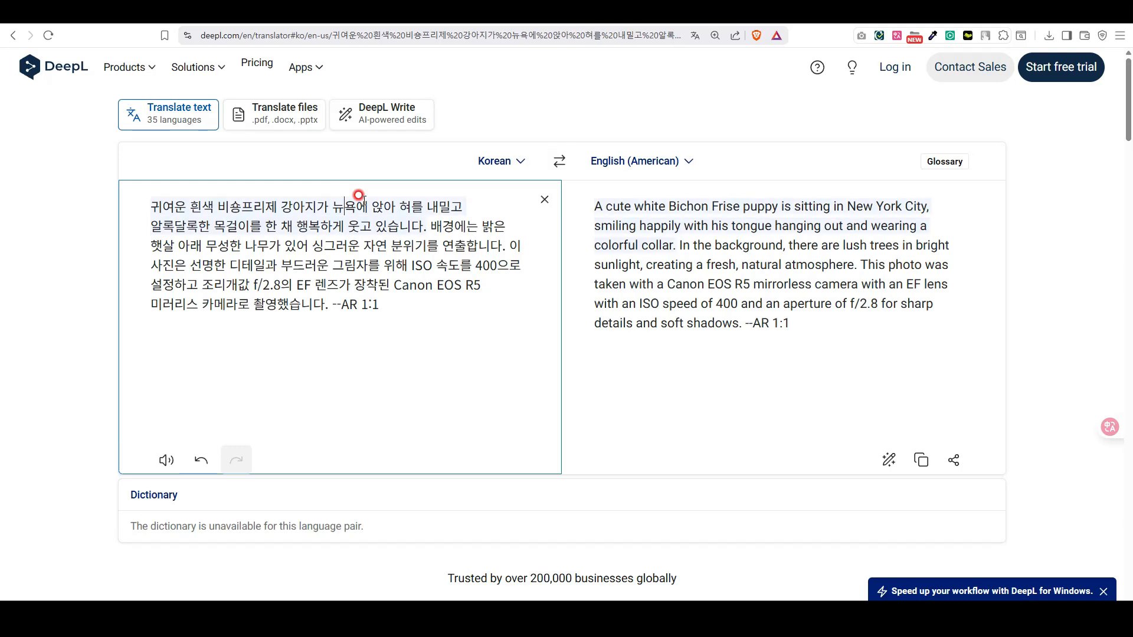
type("거리 ㅎ")
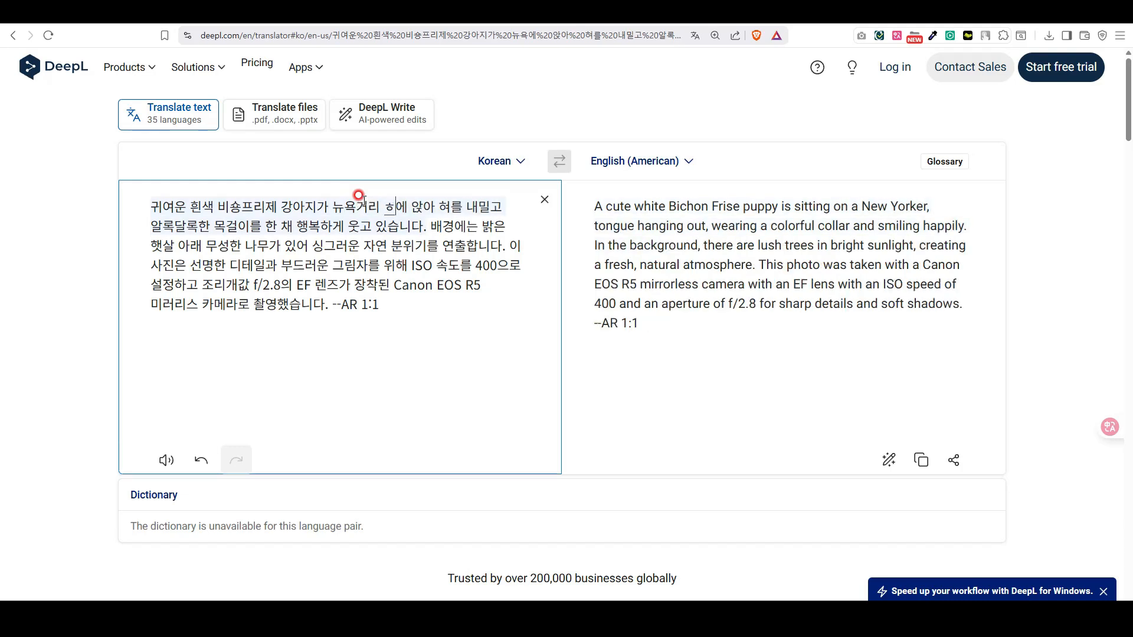
type("복판")
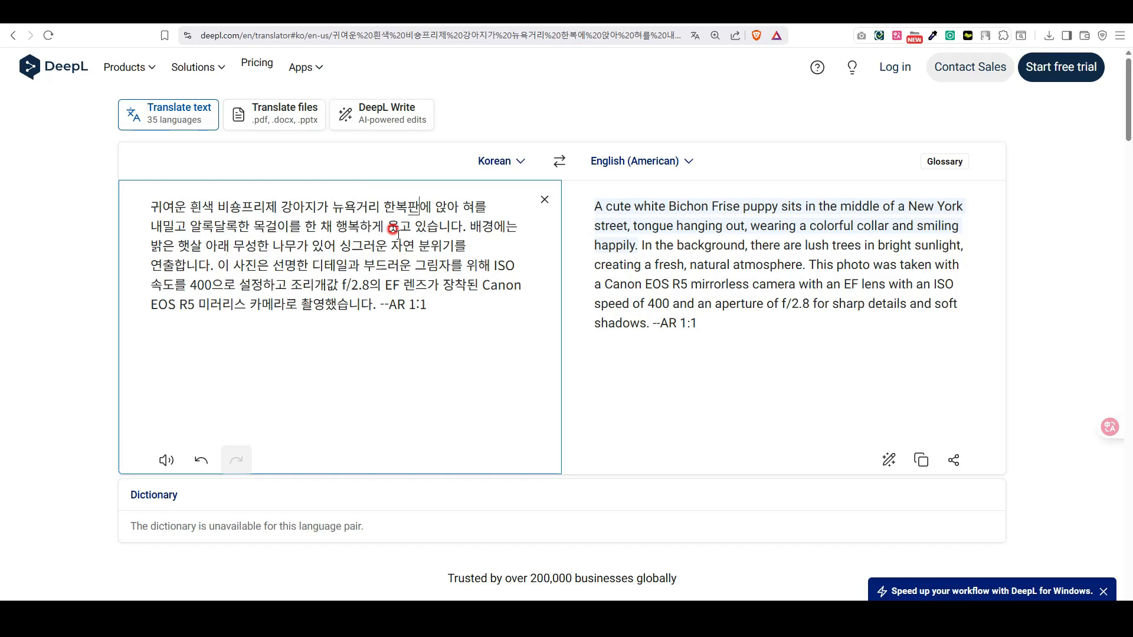
Replace the sunlit trees description after 배경에는 in the Korean text with 많은 사람들이 거리를 오가고 있습니다
left_click_drag(153, 247, 205, 265)
type("마")
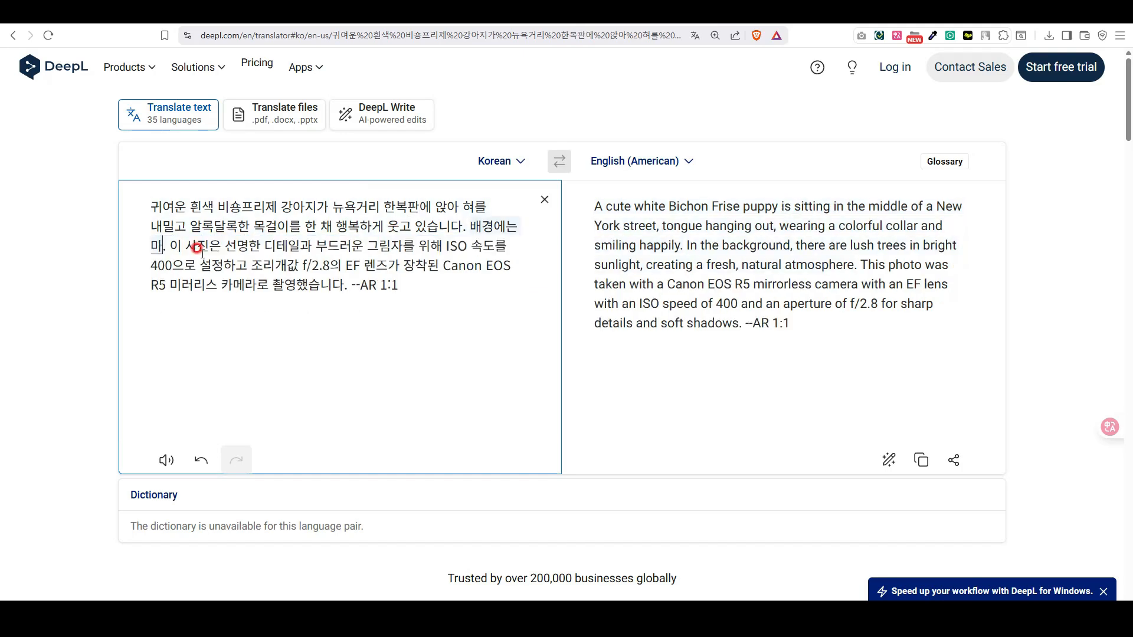
type("은 ")
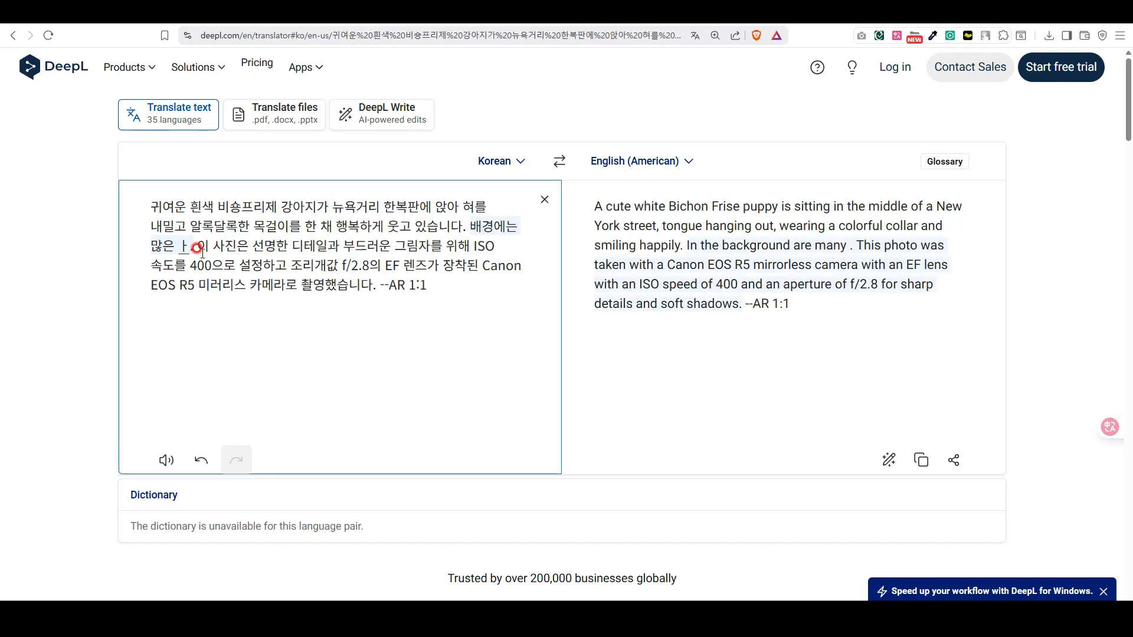
type("사람들이 ㄱ")
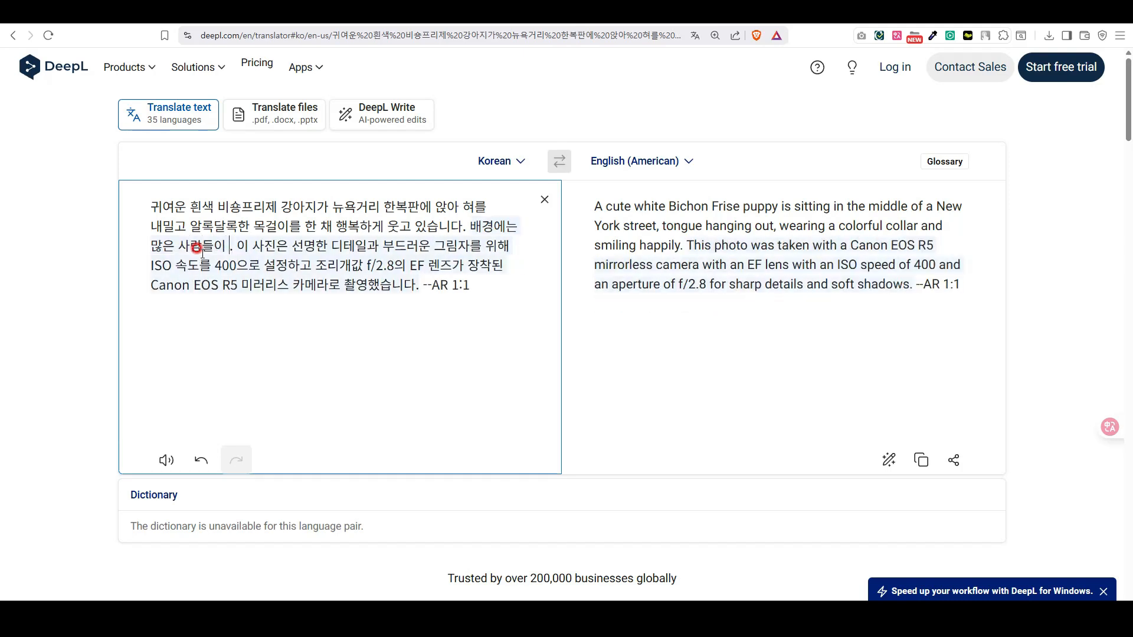
type("거리를 ㅇ")
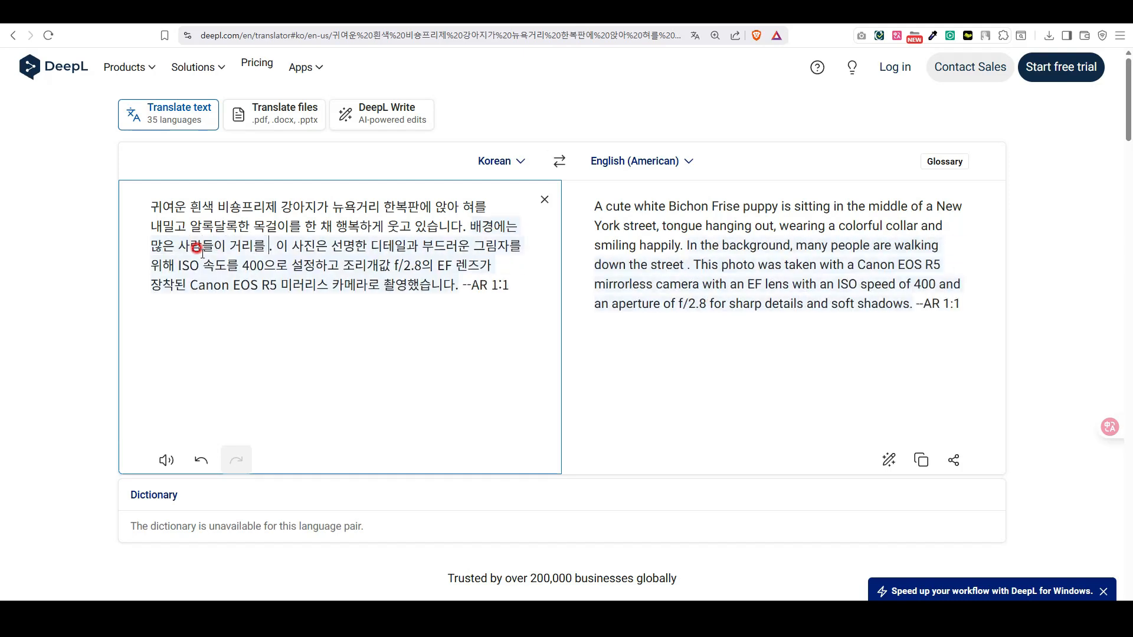
type("오가고 있습닏")
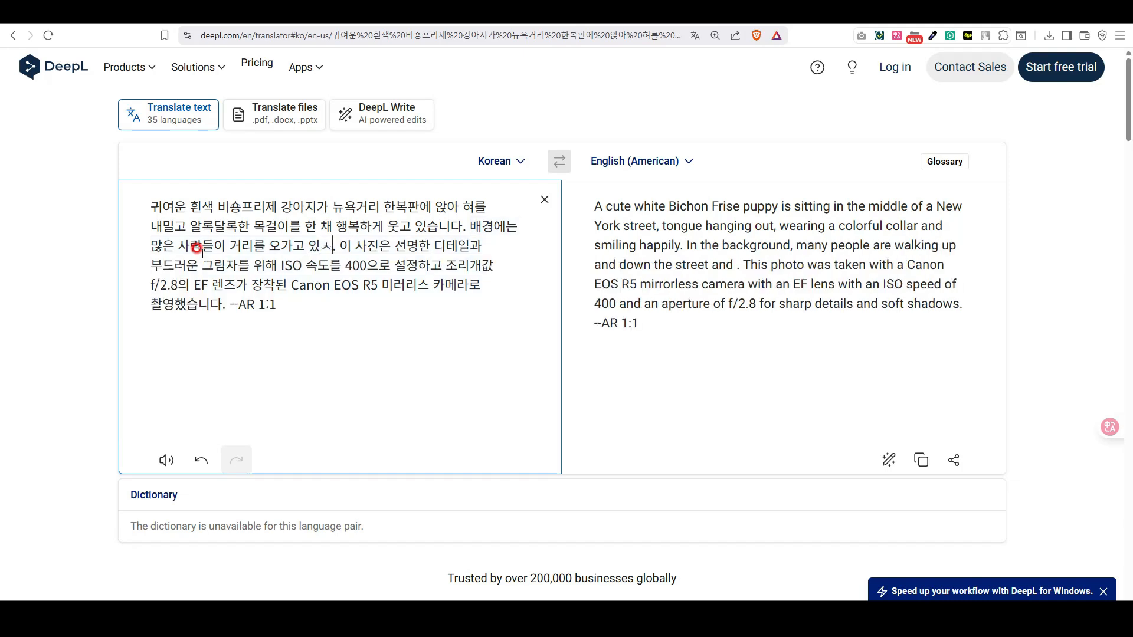
type("다")
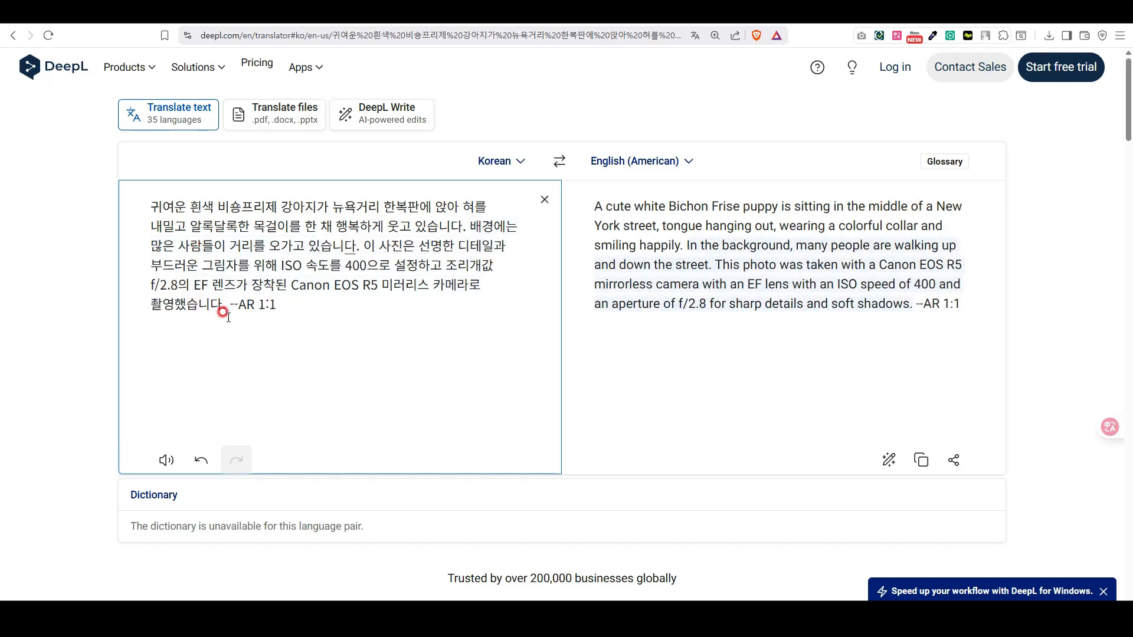
left_click(394, 334)
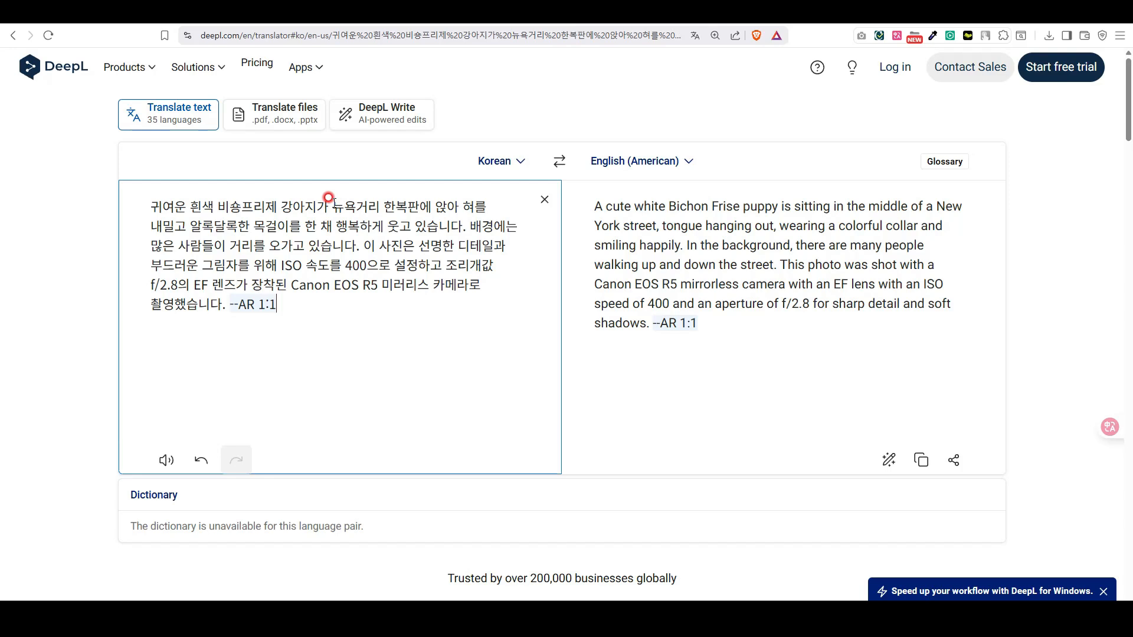
Copy the English translation up to "soft shadows.", leaving out the trailing --AR 1:1 parameter
left_click_drag(147, 211, 275, 251)
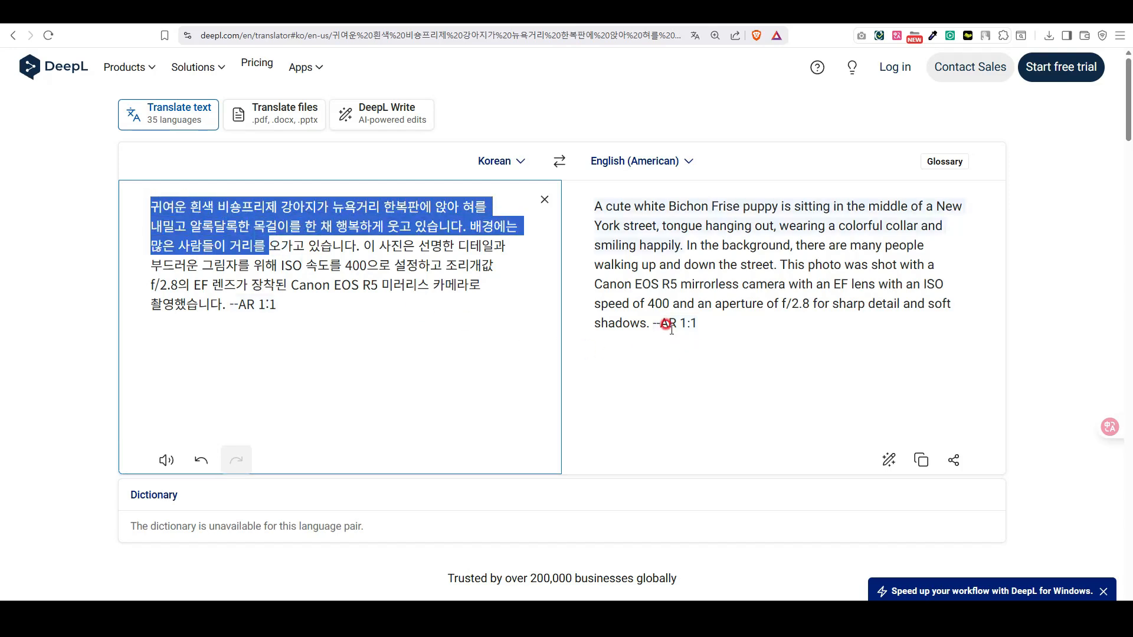
left_click(647, 324)
left_click_drag(649, 324, 589, 209)
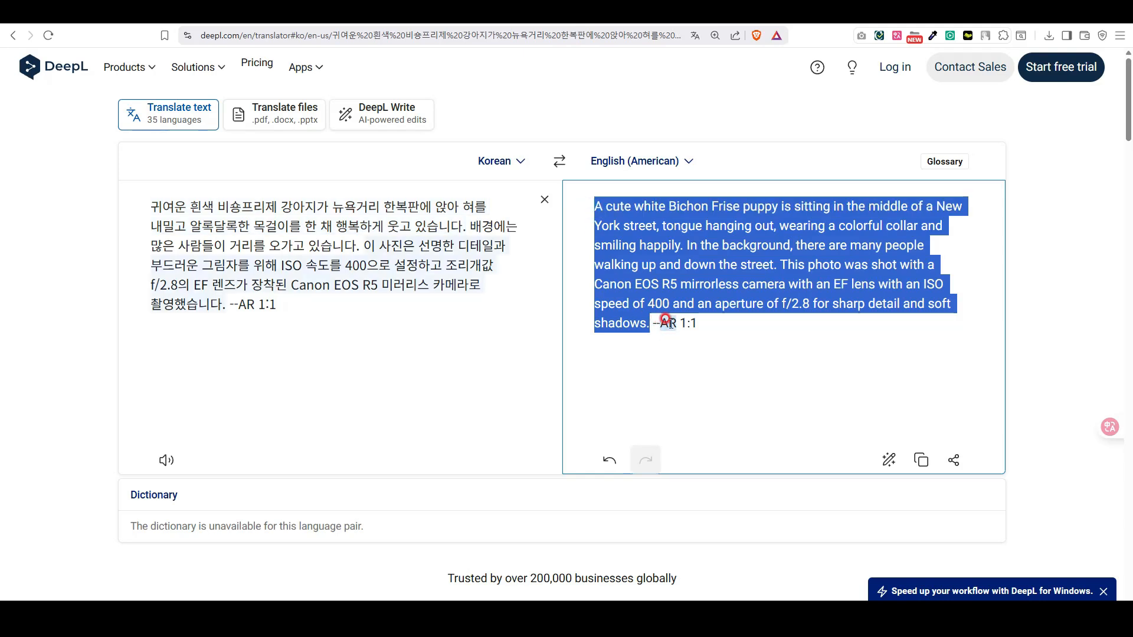
left_click(661, 323)
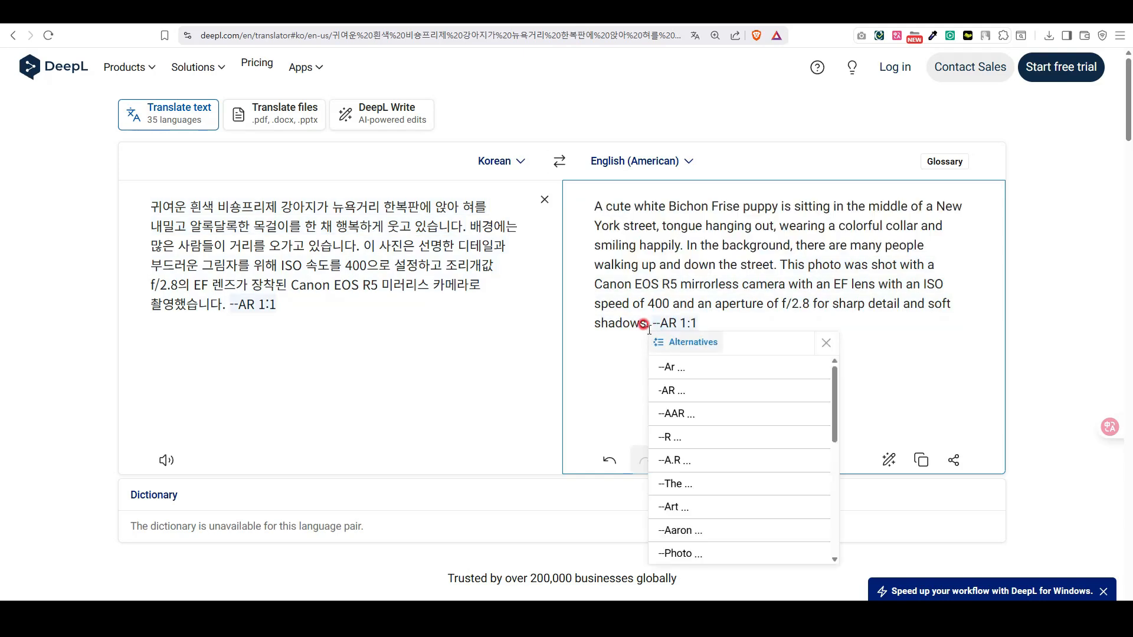
left_click_drag(637, 313, 591, 216)
key("ctrl+c")
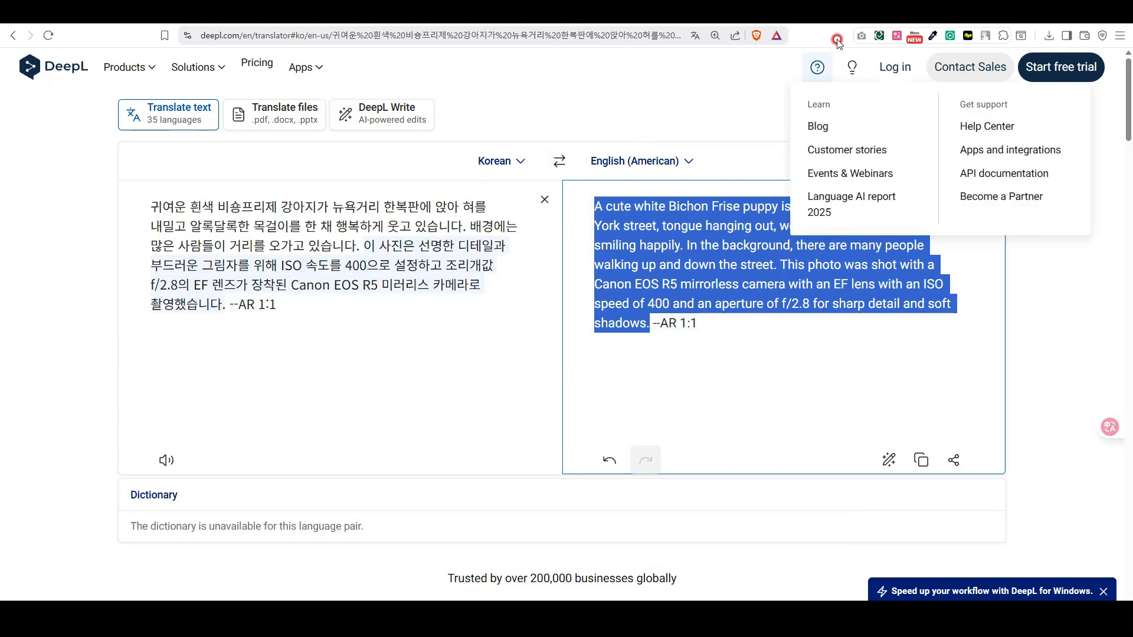
Switch to Midjourney and paste the New York street prompt into the prompt box beside the Omni Reference image
left_click(864, 13)
left_click(364, 70)
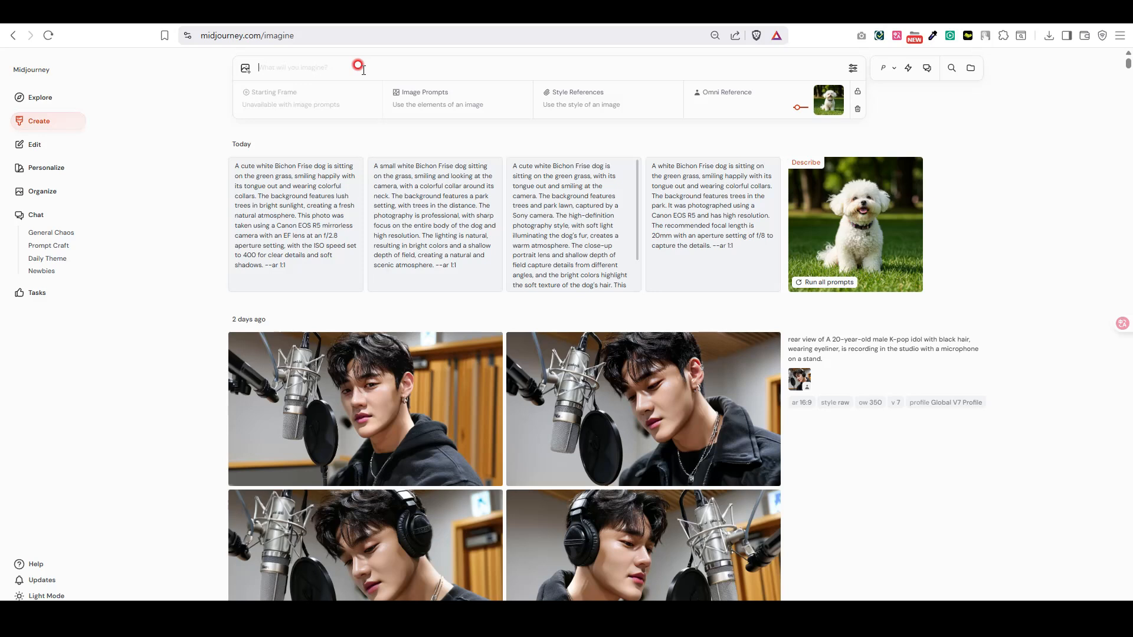
key("ctrl+v")
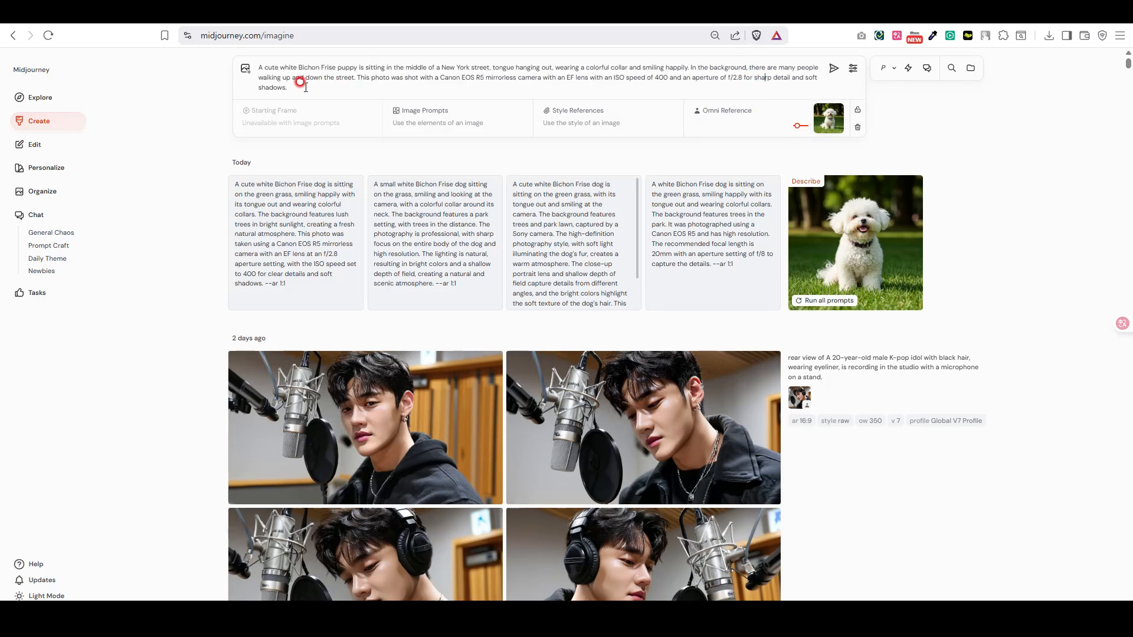
left_click_drag(299, 81, 255, 61)
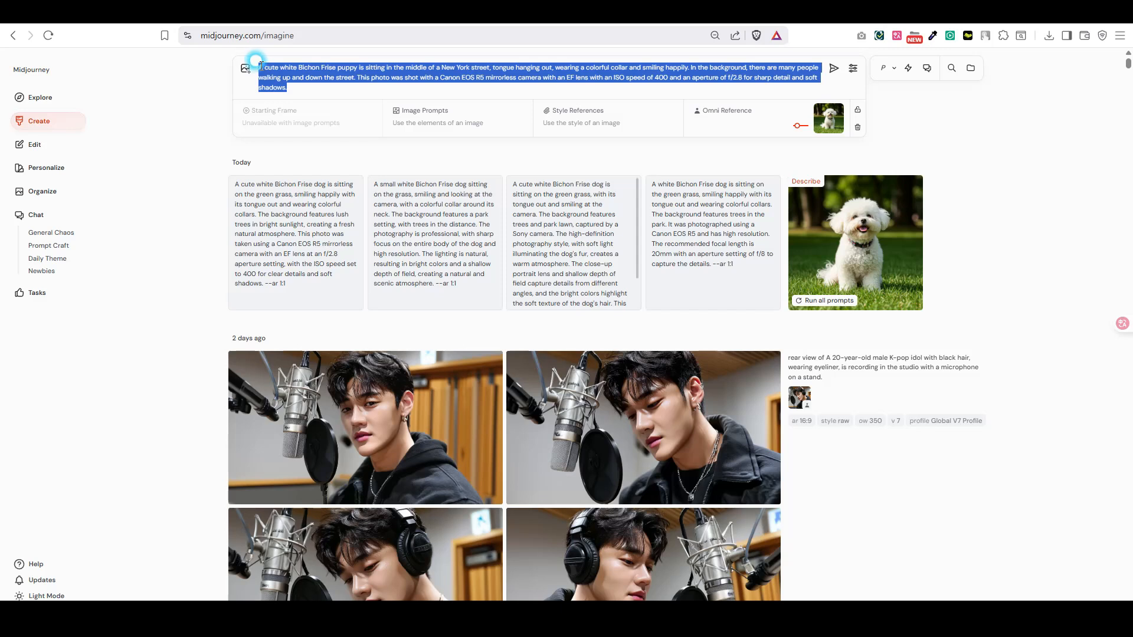
left_click(303, 68)
left_click(617, 66)
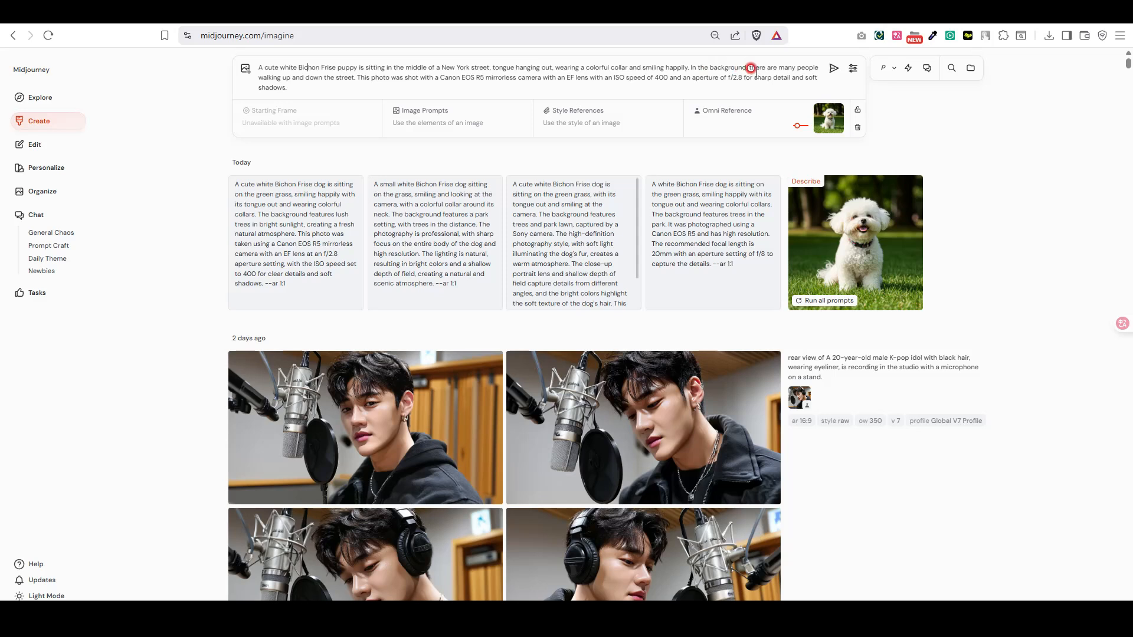
Set the image size to the square 1:1 ratio in the generation settings
left_click(851, 76)
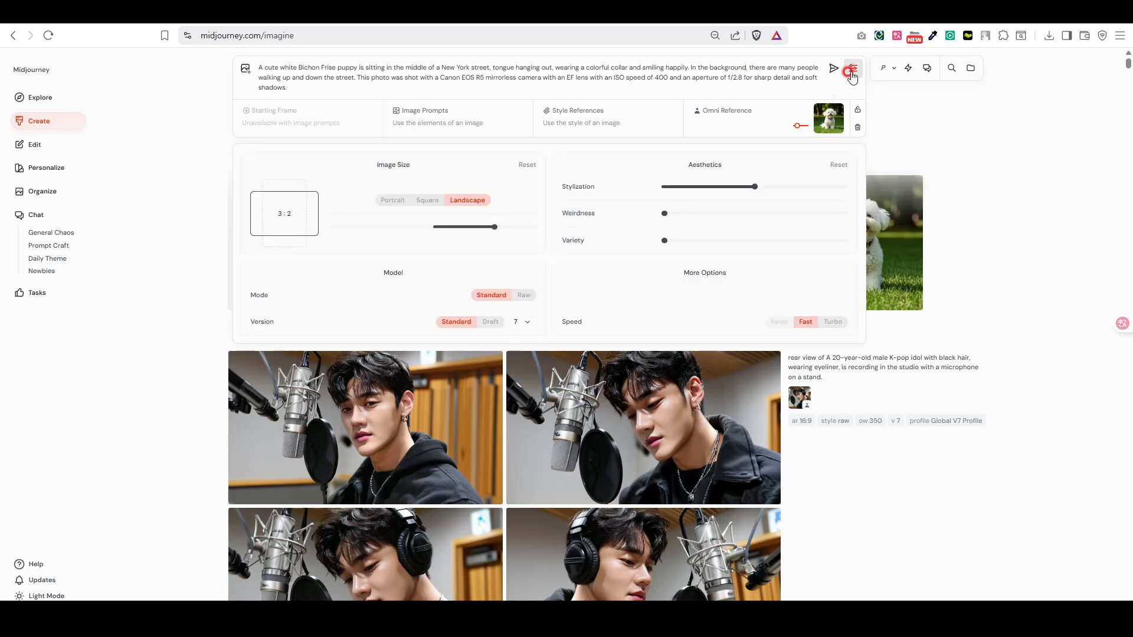
left_click_drag(493, 228, 440, 235)
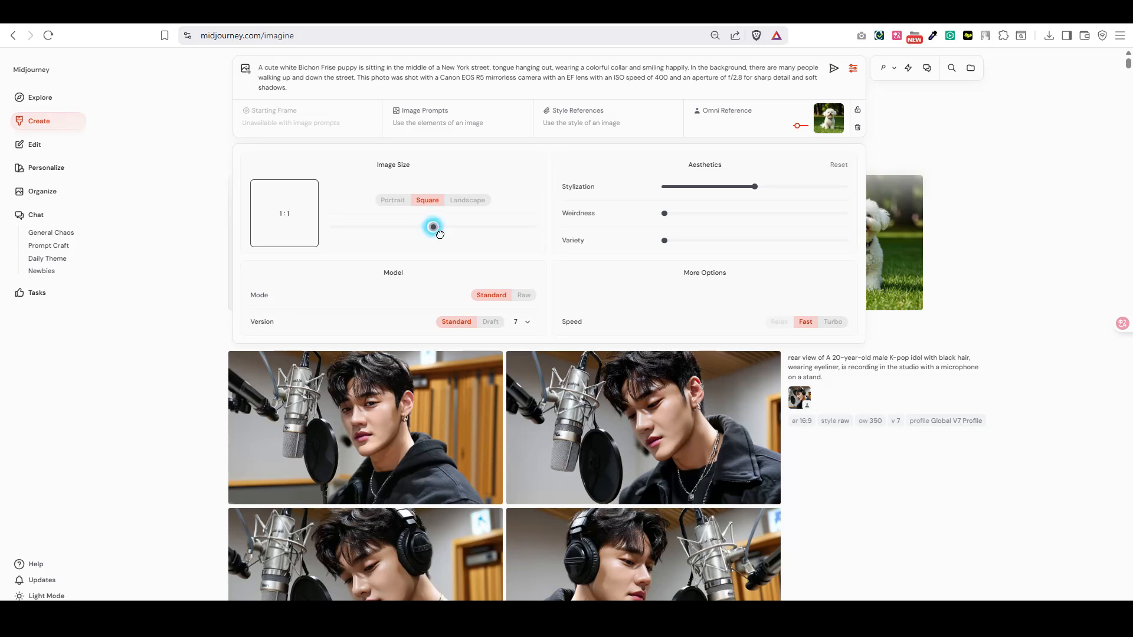
Try lower and higher Stylization values and bring the setting back to 500
mouse_move(754, 187)
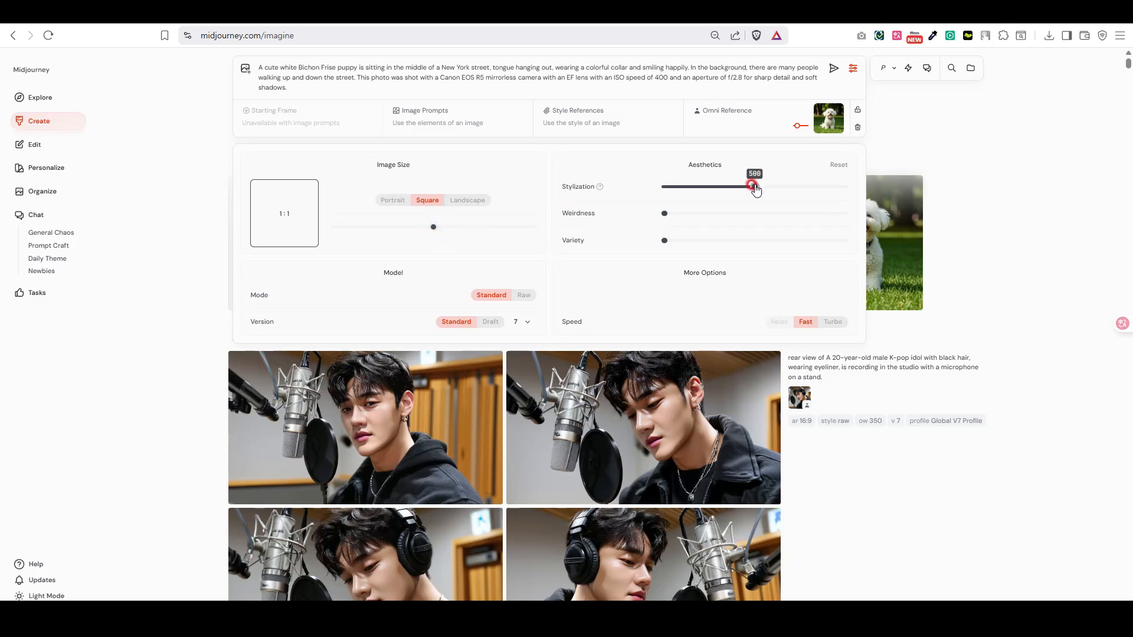
left_click_drag(754, 187, 729, 185)
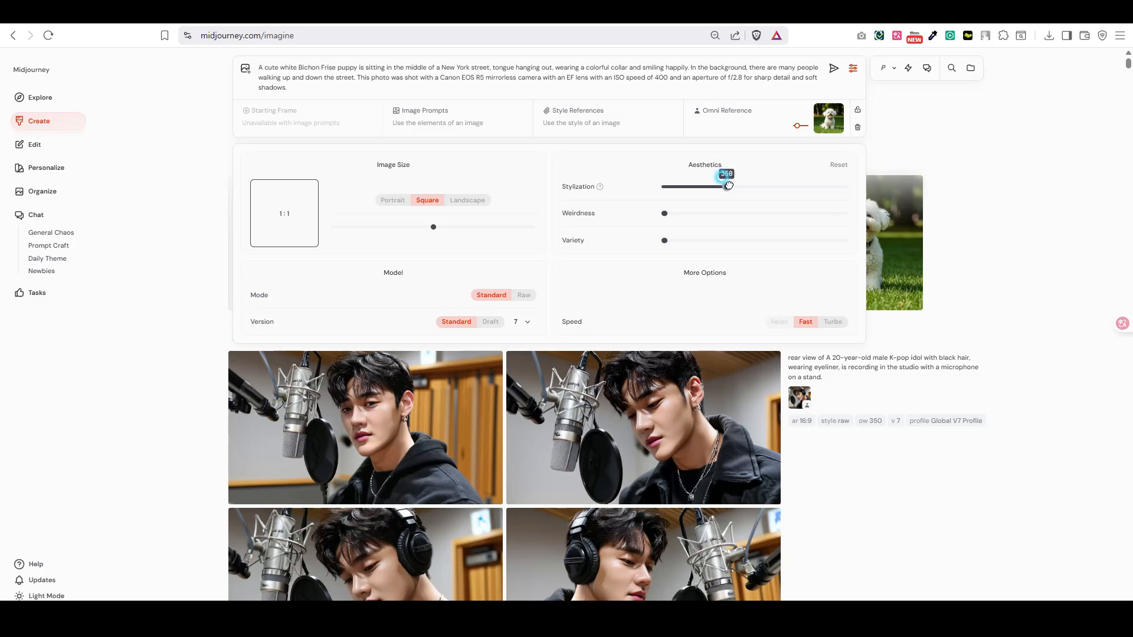
left_click_drag(729, 185, 752, 187)
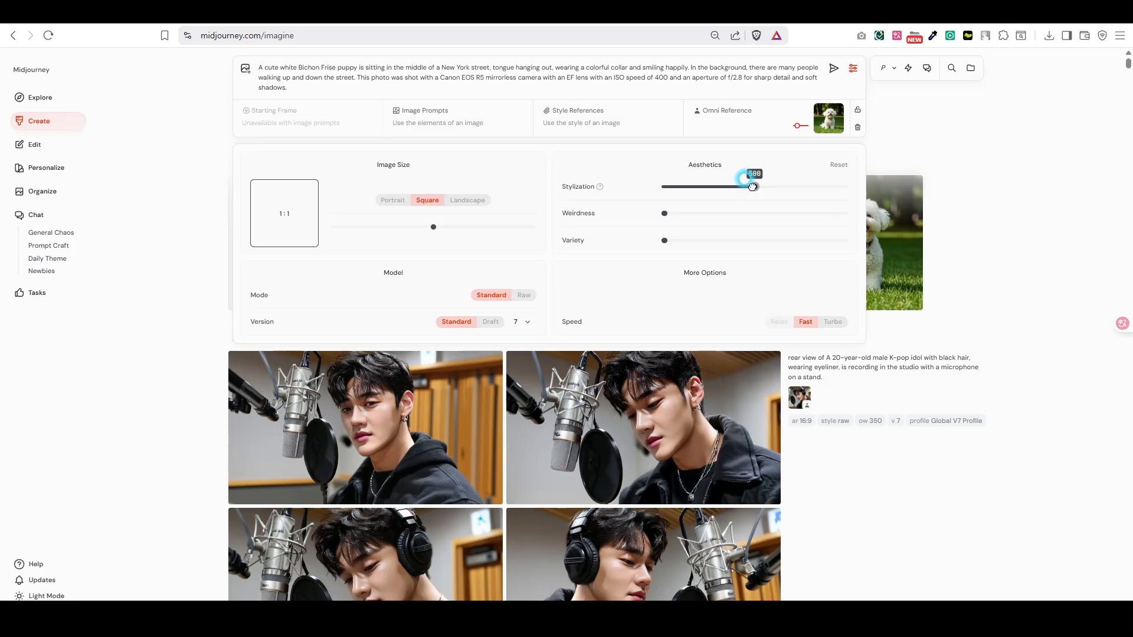
left_click_drag(767, 187, 791, 186)
left_click_drag(791, 185, 750, 187)
Close the generation settings and submit the New York street prompt with the Bichon Frise Omni Reference
left_click(527, 81)
left_click(1009, 176)
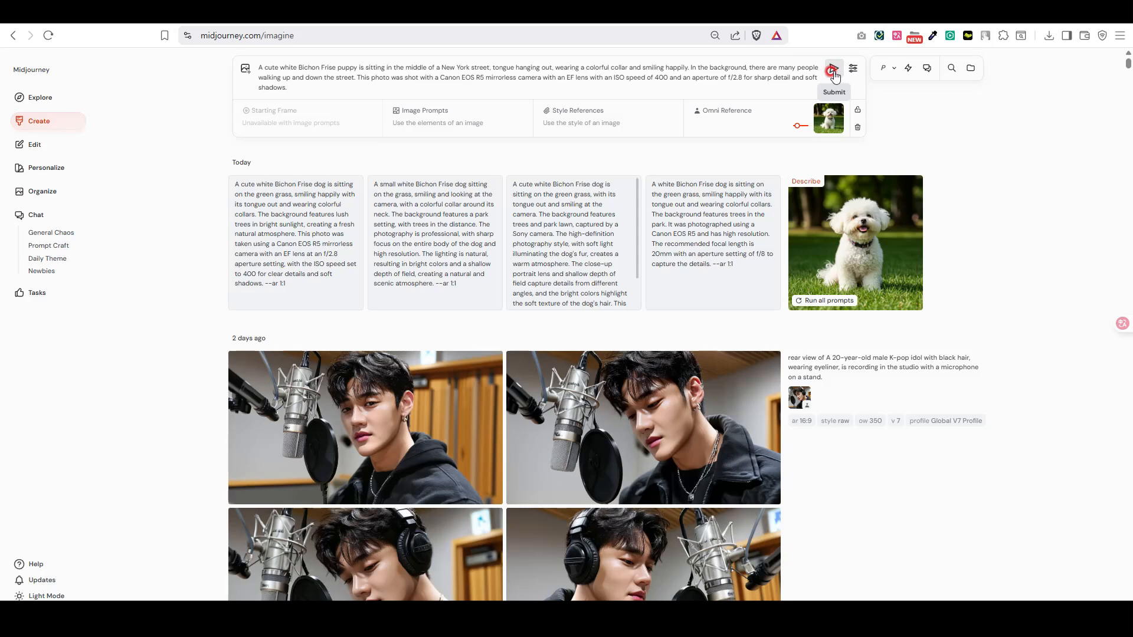
left_click(852, 68)
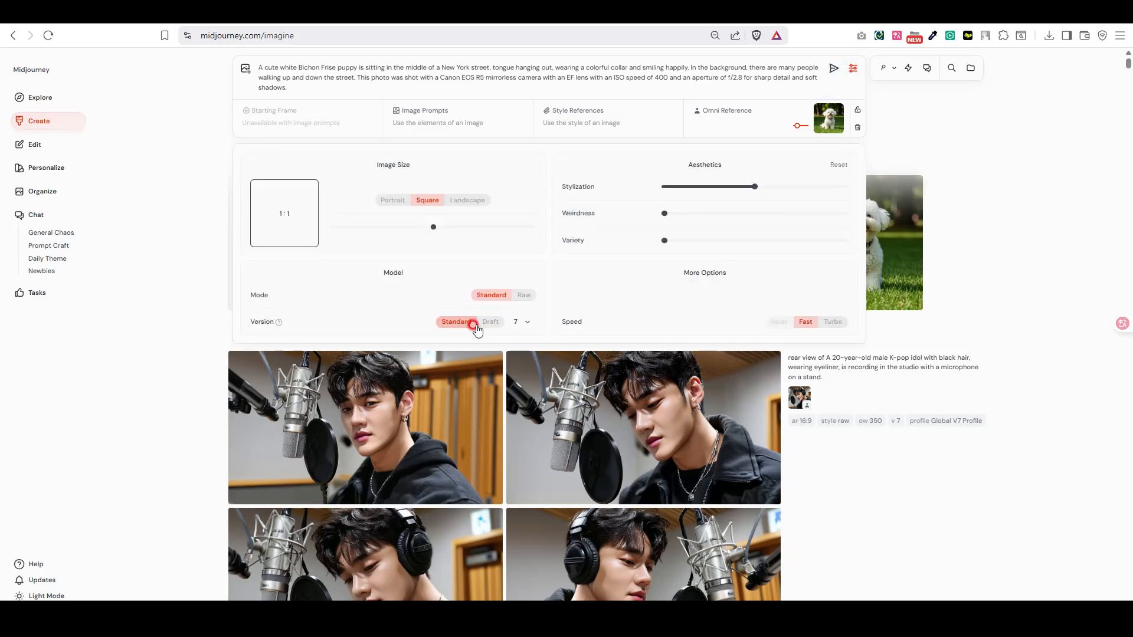
left_click(832, 69)
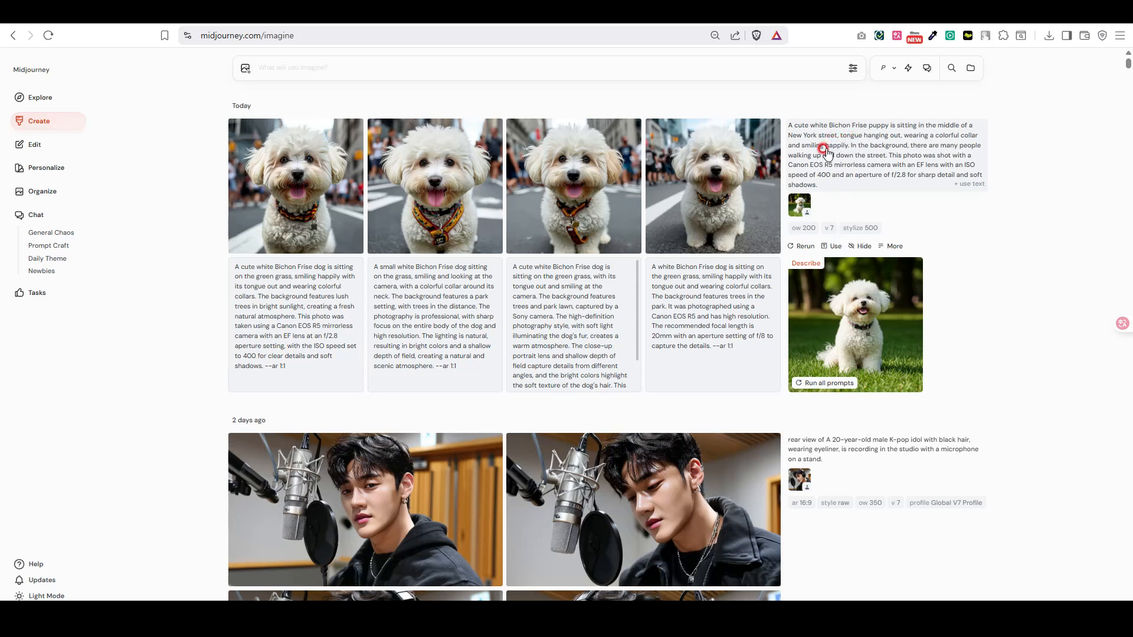
mouse_move(543, 241)
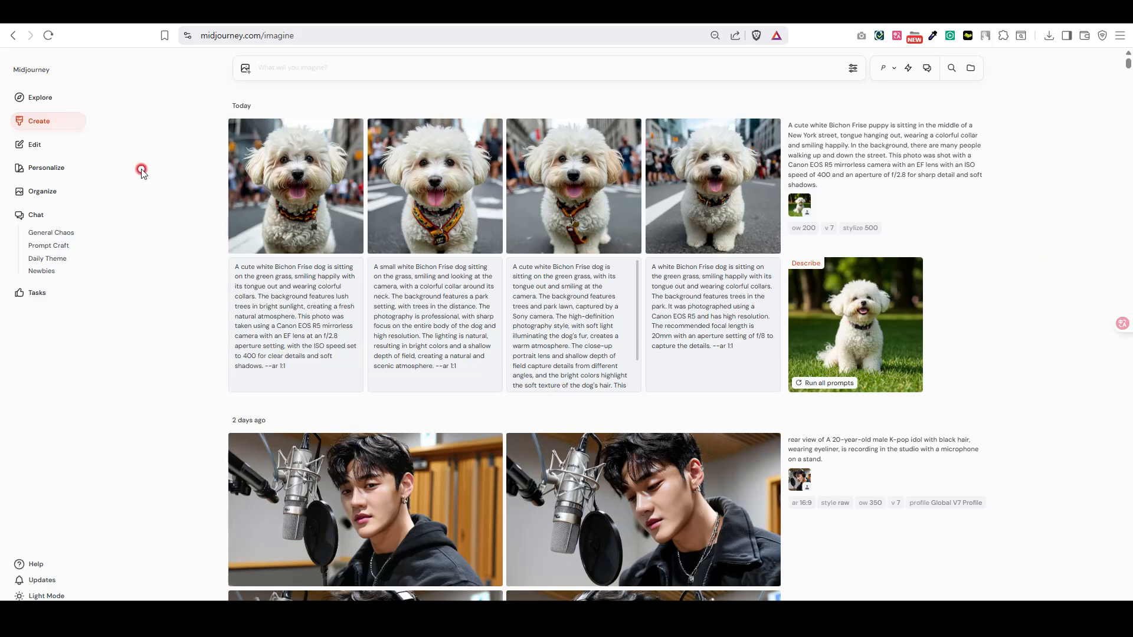
Go to the personalization page and create a new moodboard
left_click(39, 172)
scroll(903, 394, "down", 3)
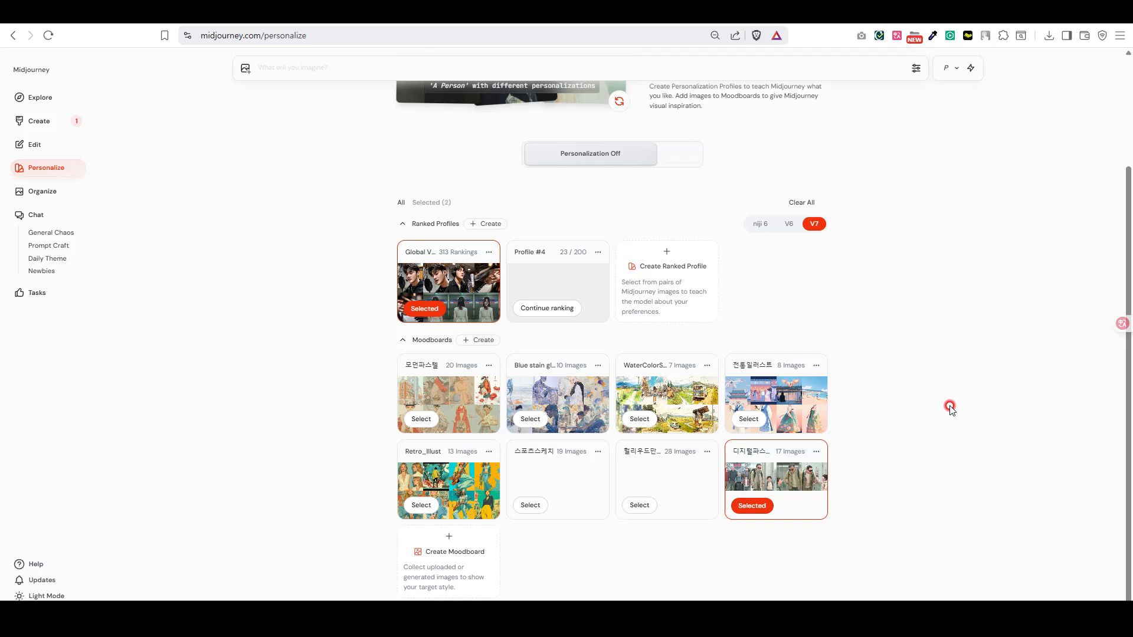
left_click(473, 341)
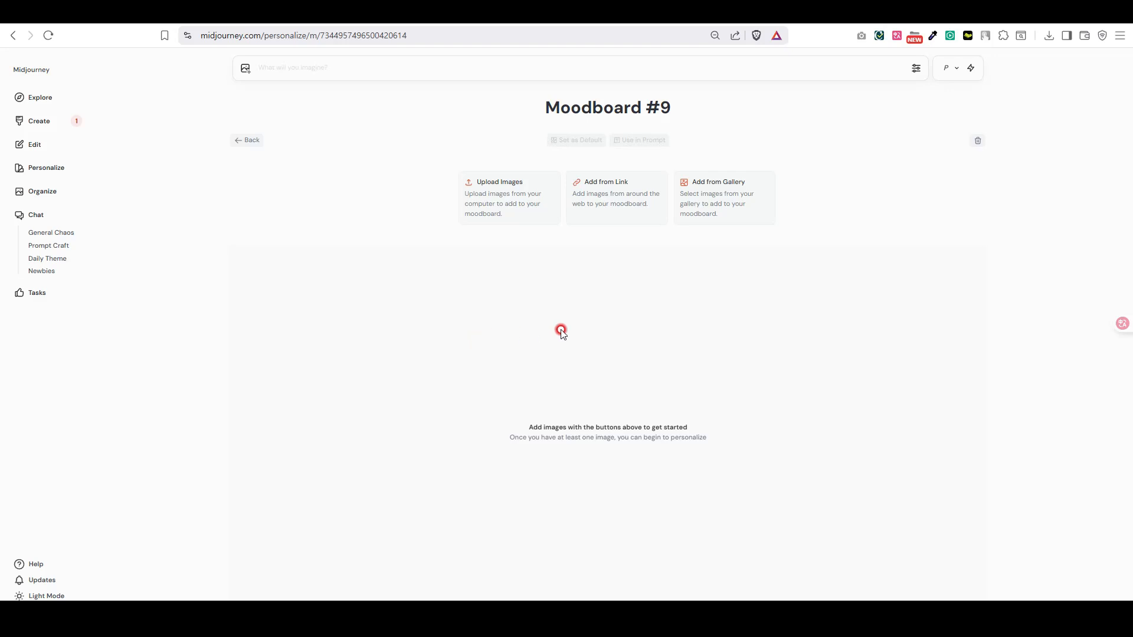
Upload the five images 비숑1.jpg to 비숑5.jpg from the 비숑 folder to the new moodboard
left_click(524, 204)
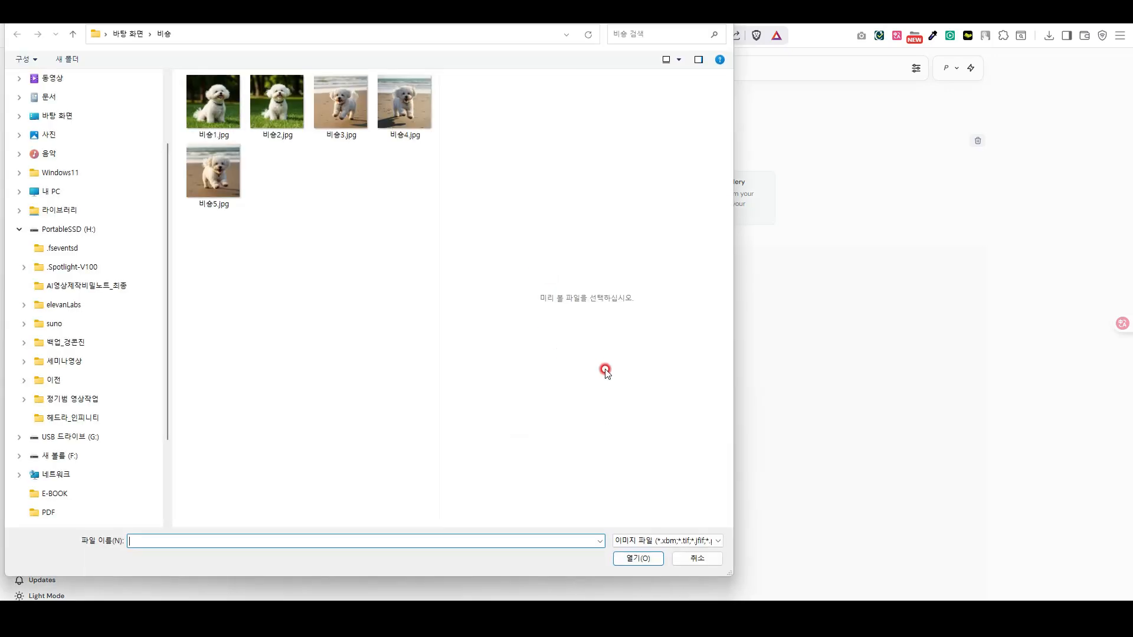
left_click(204, 106)
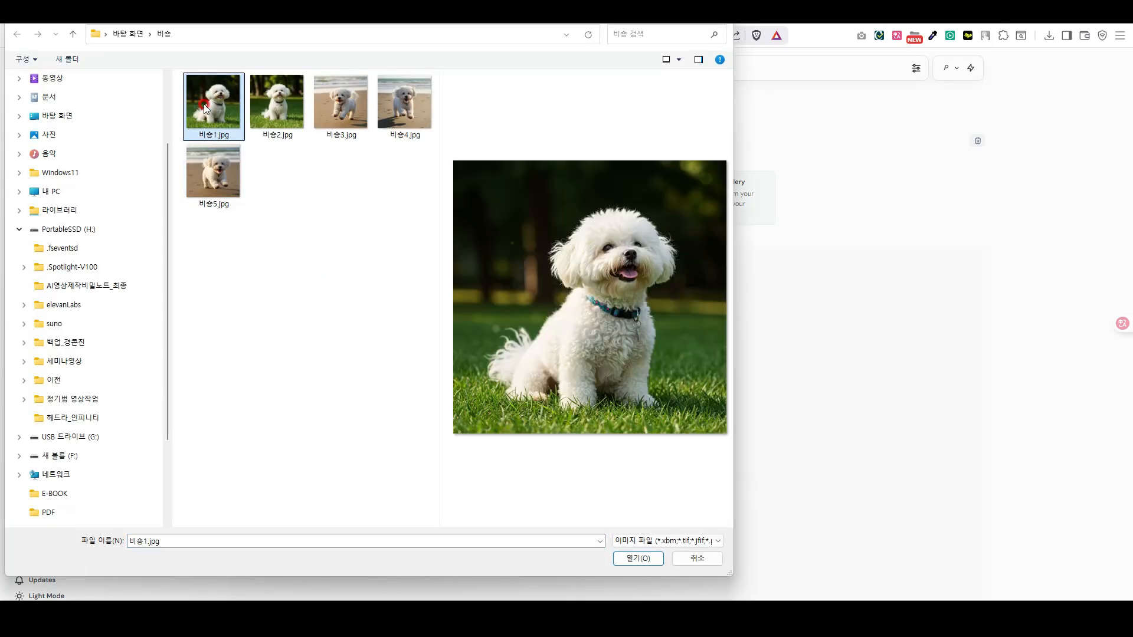
left_click(212, 176, "shift")
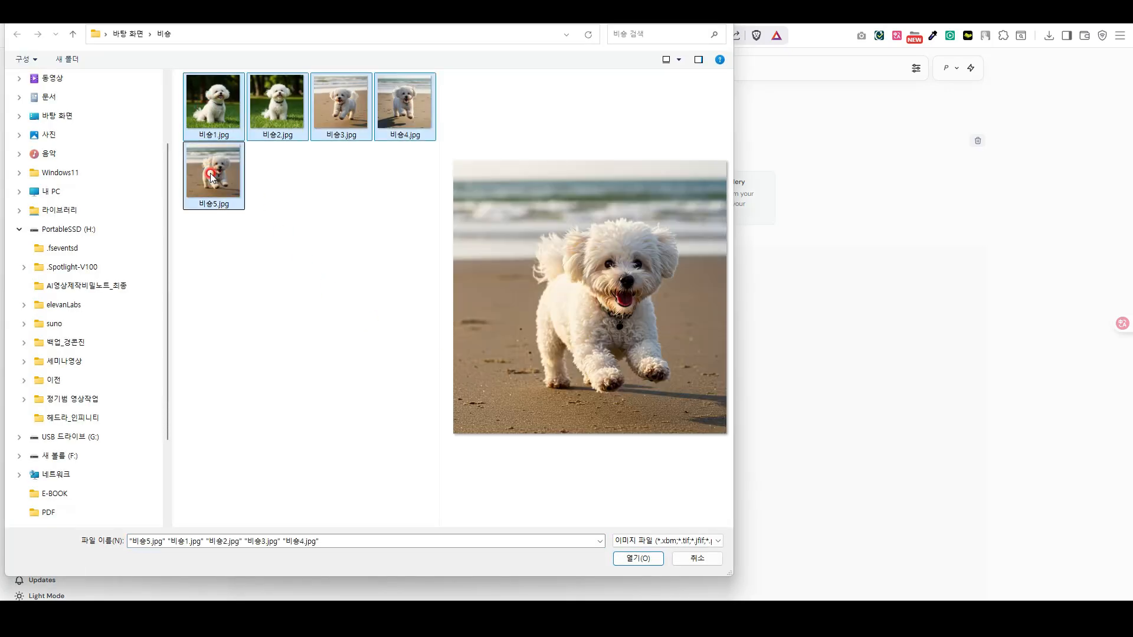
left_click(633, 560)
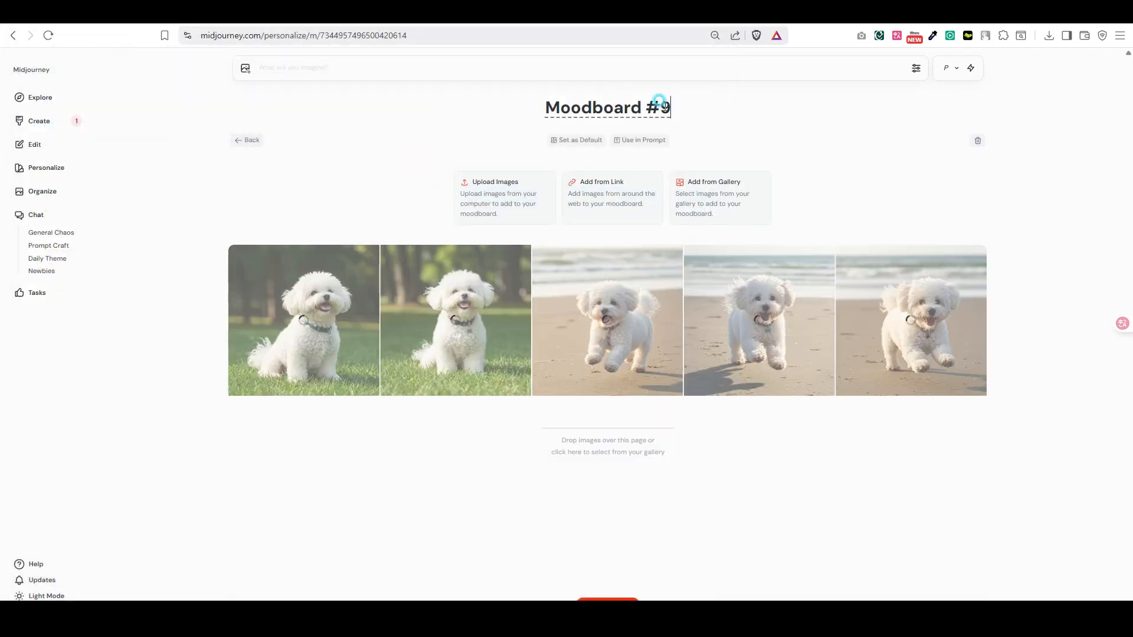
Rename the moodboard as BICHON_1
left_click_drag(660, 106, 532, 106)
type("Bl")
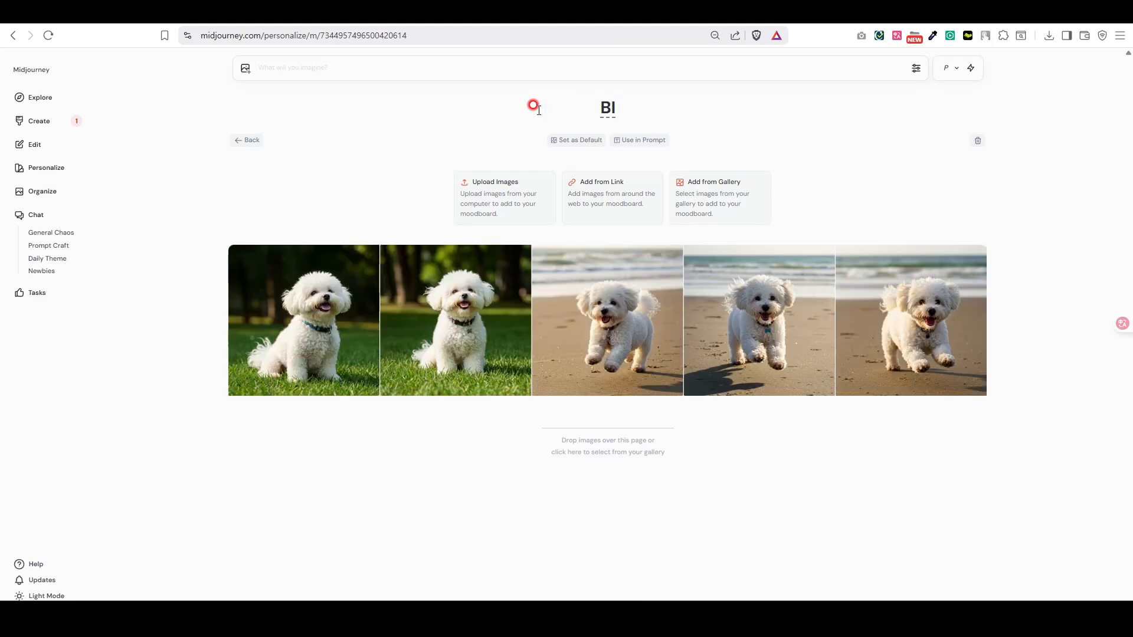
key("ctrl+Tab")
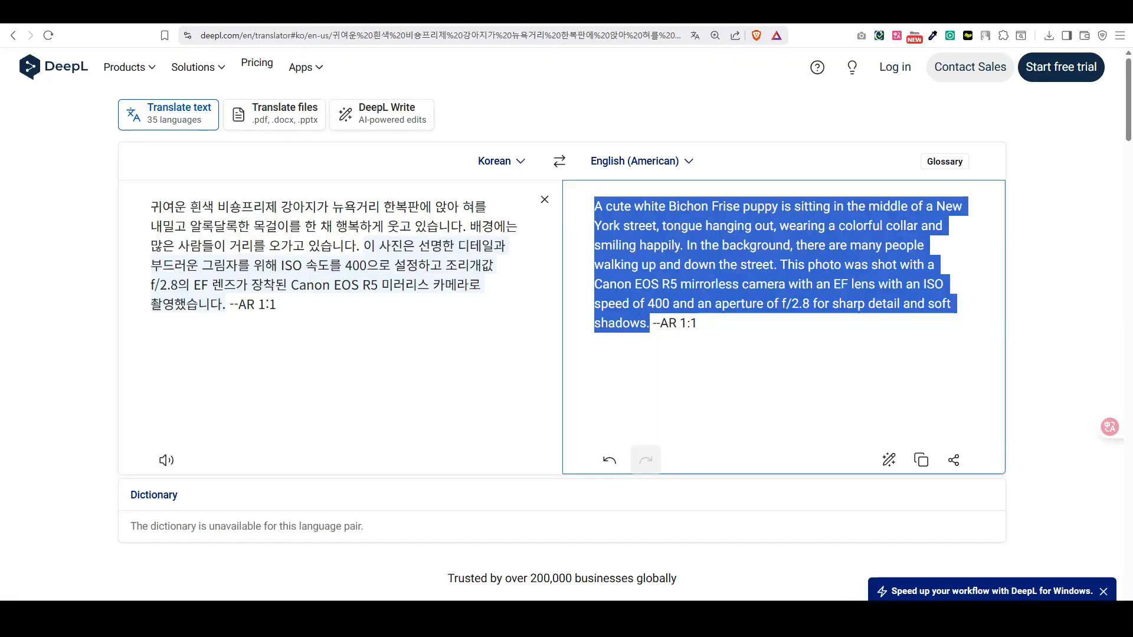
key("ctrl+shift+Tab")
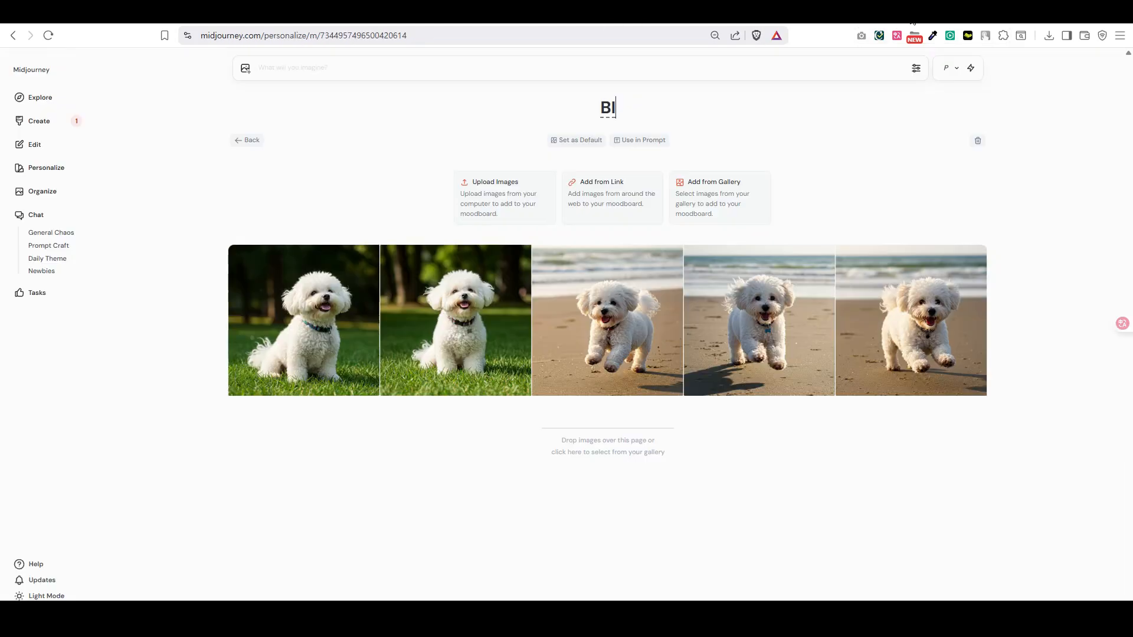
type("CHON")
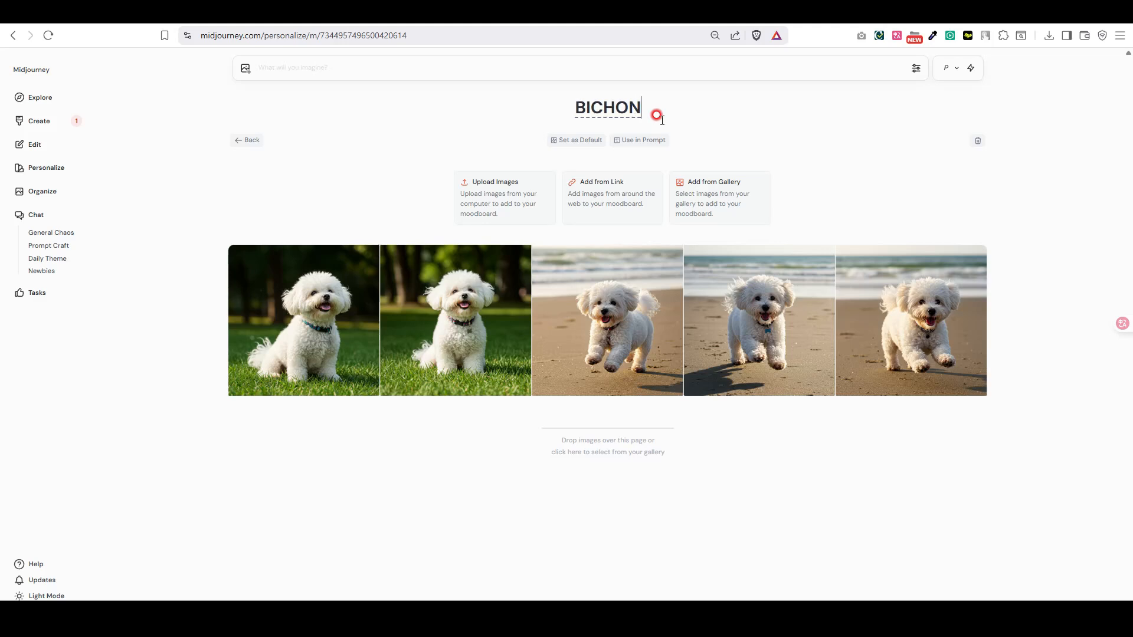
type("_CHA")
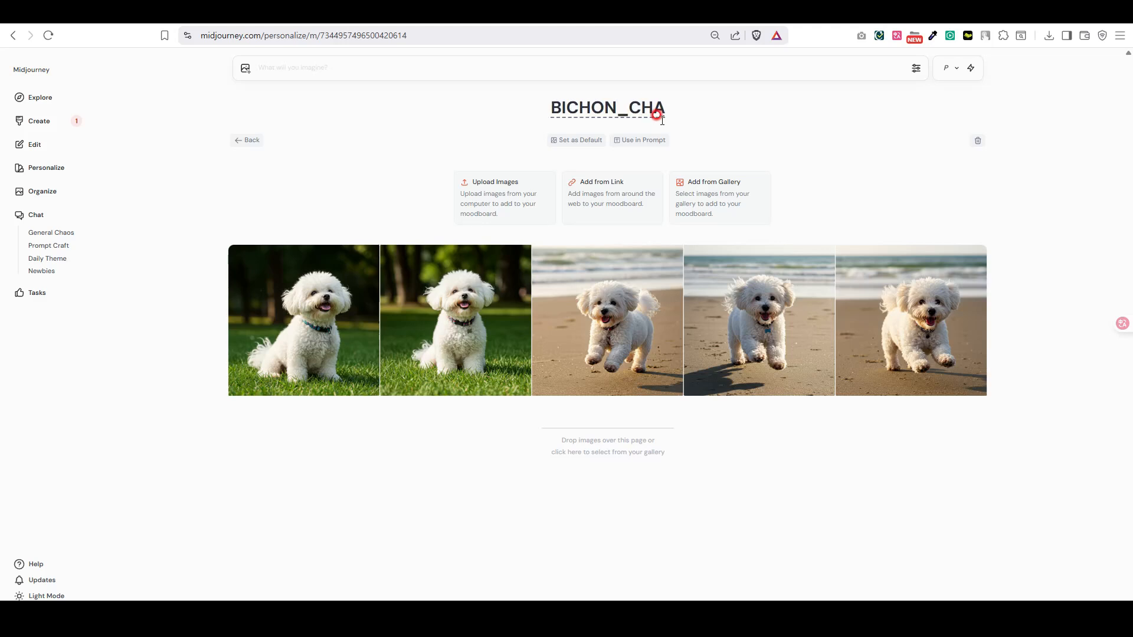
key("BackSpace")
key("BackSpace")
key("BackSpace")
type("1")
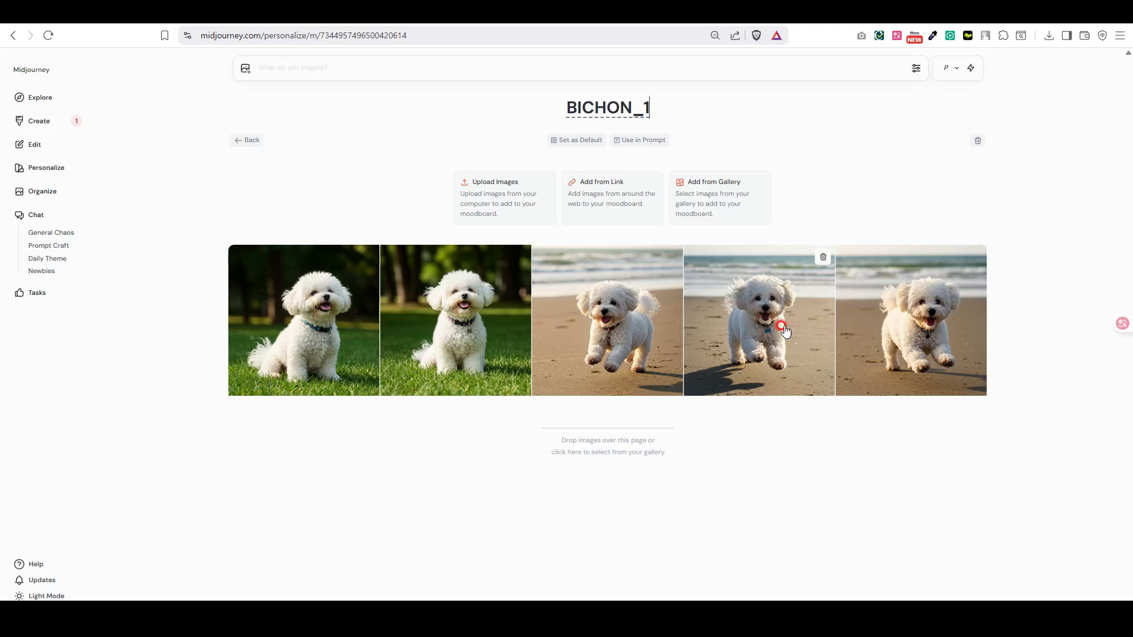
left_click(830, 453)
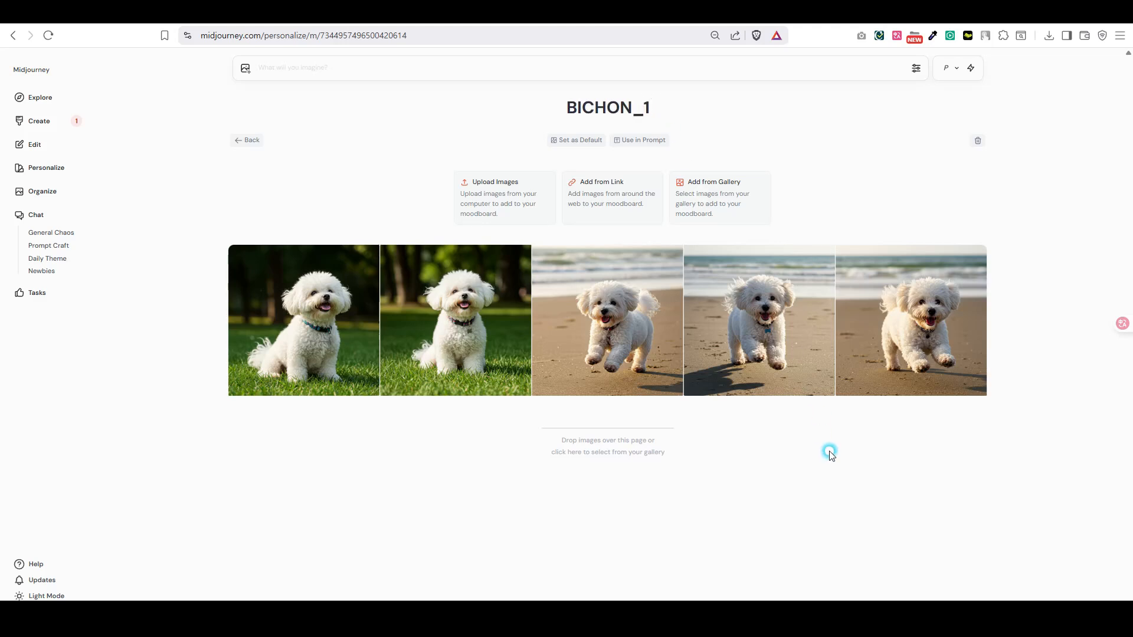
Leave the moodboard, return to the creation page and reuse the New York street prompt's text in the prompt box
left_click(247, 145)
left_click(47, 121)
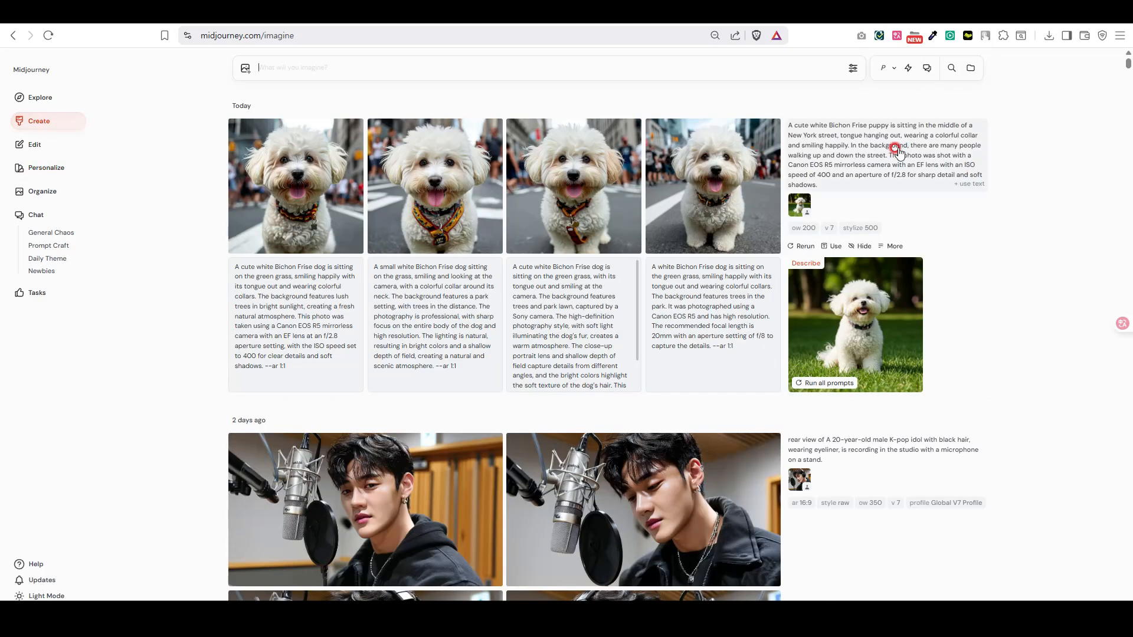
left_click(877, 152)
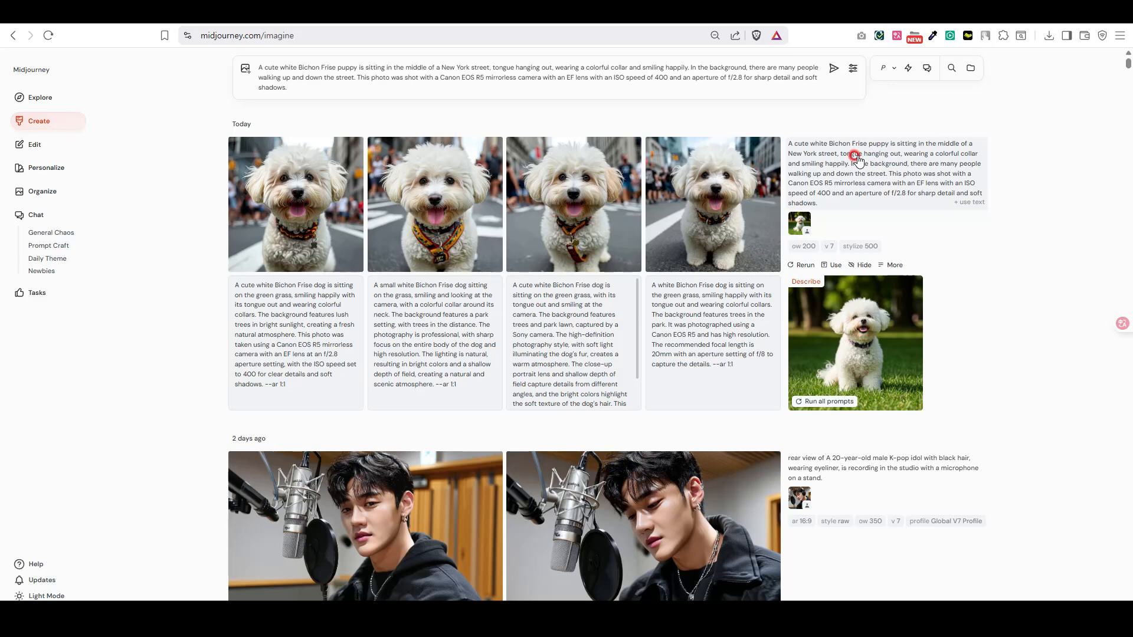
Switch to DeepL and replace 한복판에 앉아 in the Korean source text with 횡단보도를 달려가고 있습니다
left_click(640, 17)
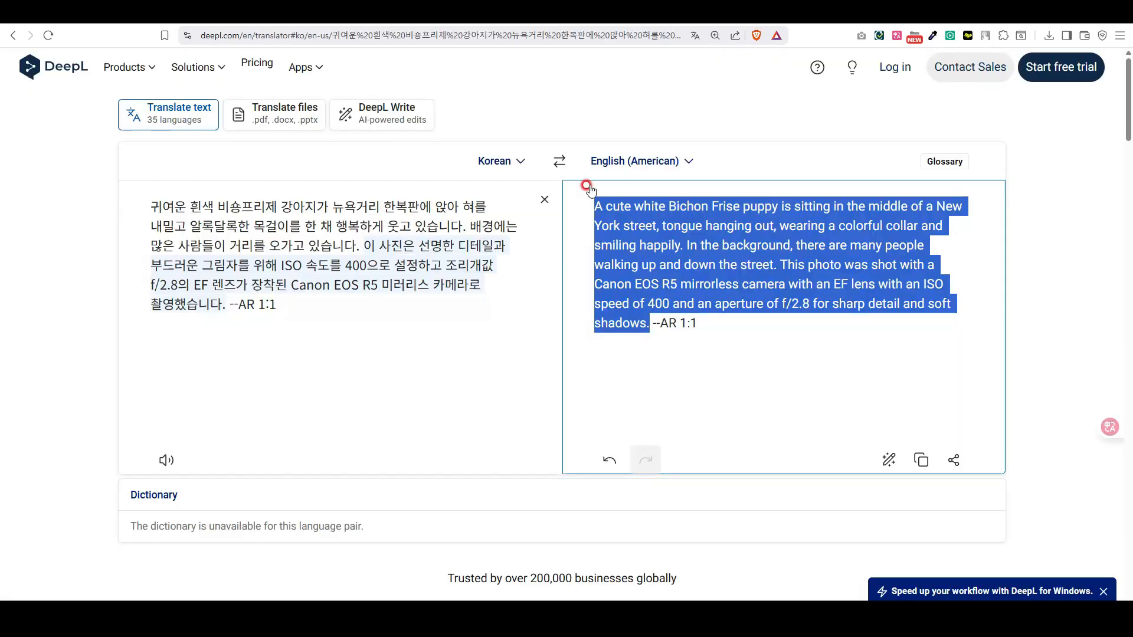
left_click(393, 273)
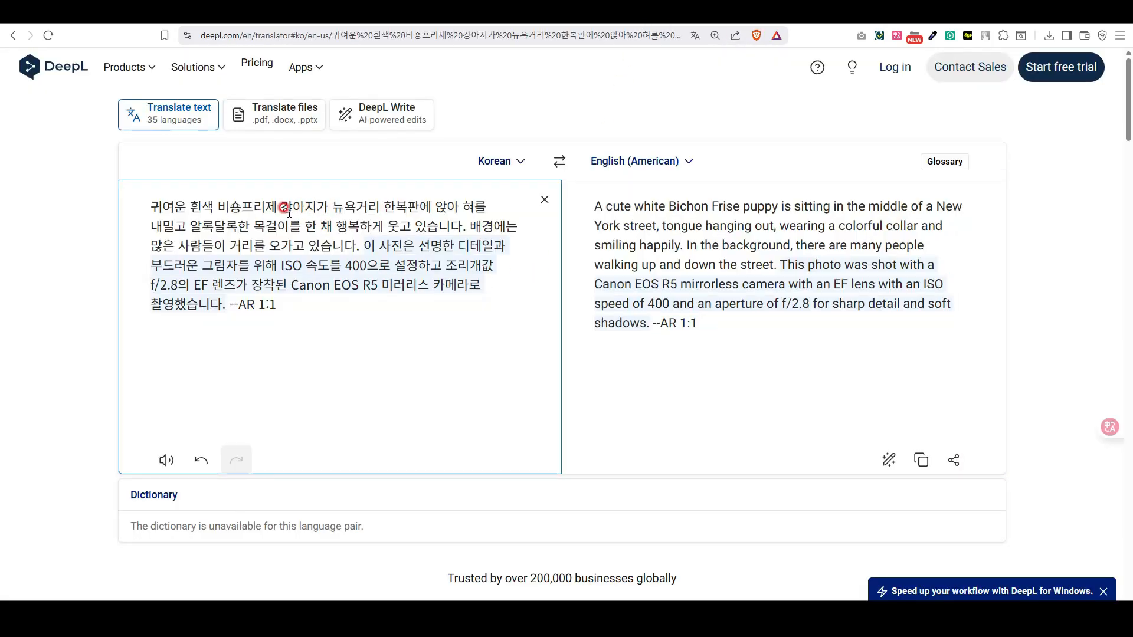
left_click_drag(383, 207, 460, 202)
left_click(383, 206)
type("횡단보도를 달려")
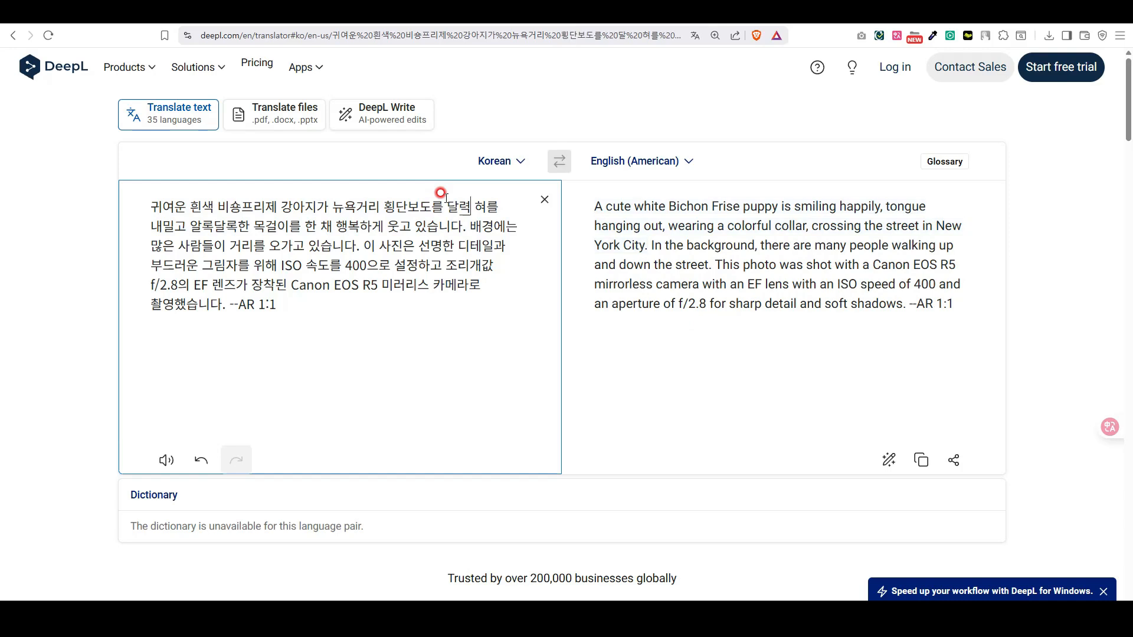
type("가고 있습니다.")
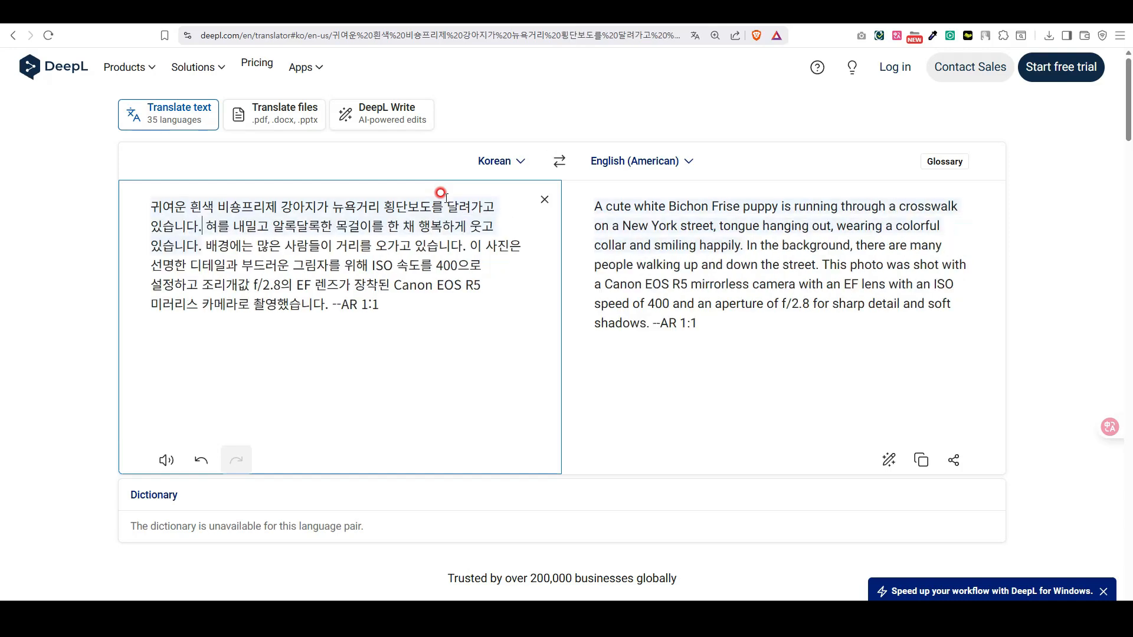
Insert 비송프리제 강아지는 as the subject at the start of the second Korean sentence, before 혀를 내밀고
left_click(204, 225)
type("비쇼")
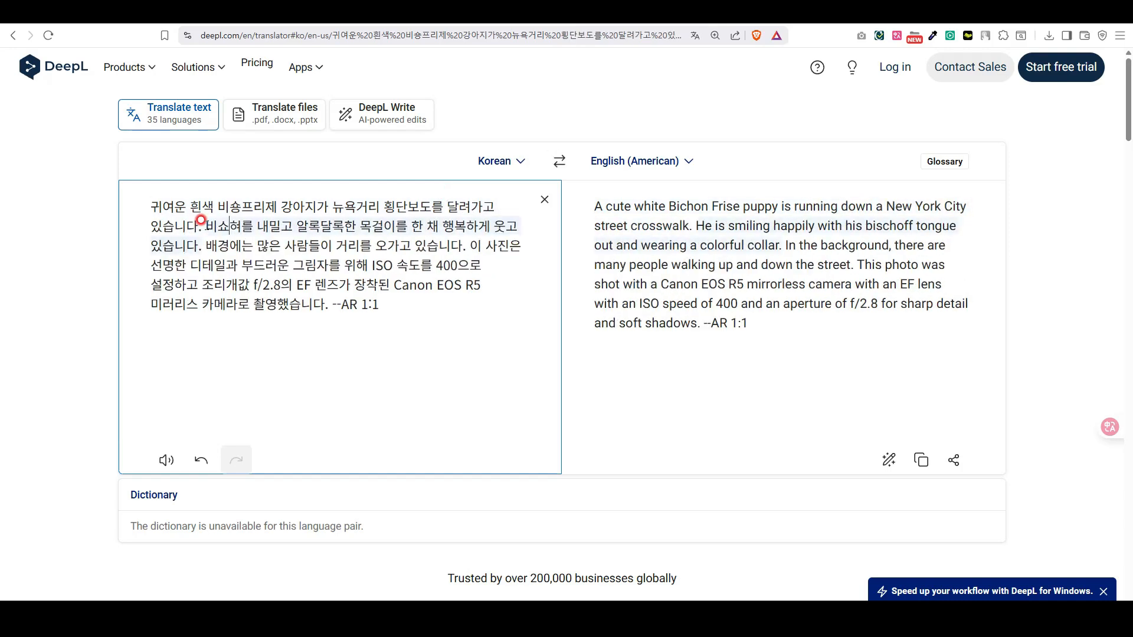
type("ㅇ프리제")
key("BackSpace")
key("BackSpace")
key("BackSpace")
key("BackSpace")
key("BackSpace")
type("굥")
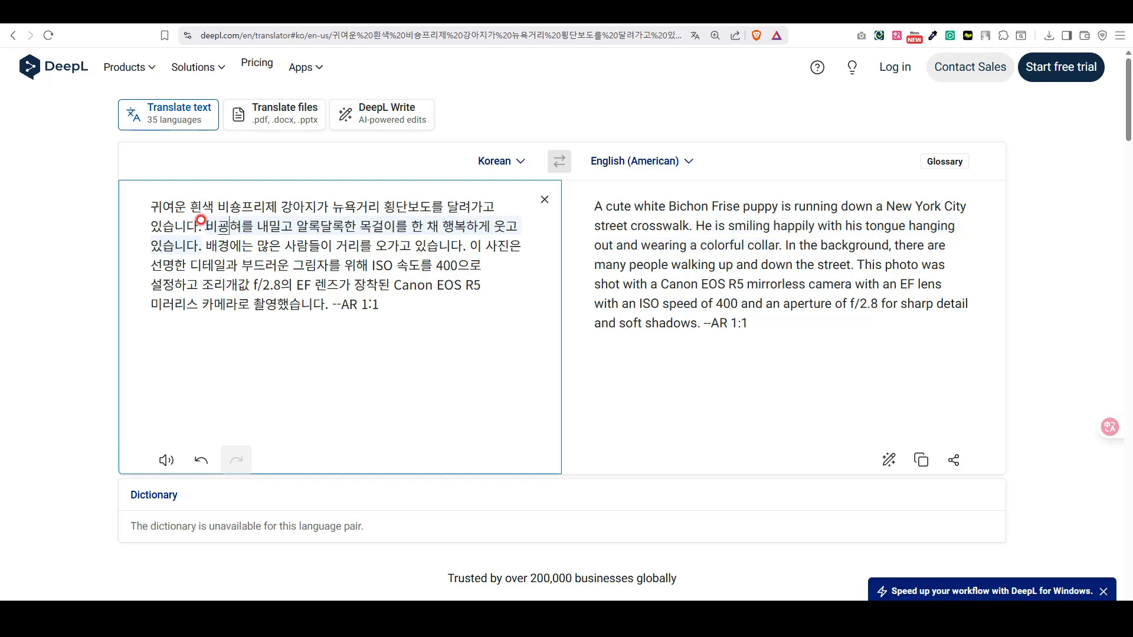
type("프리제 강아즌ㄴ")
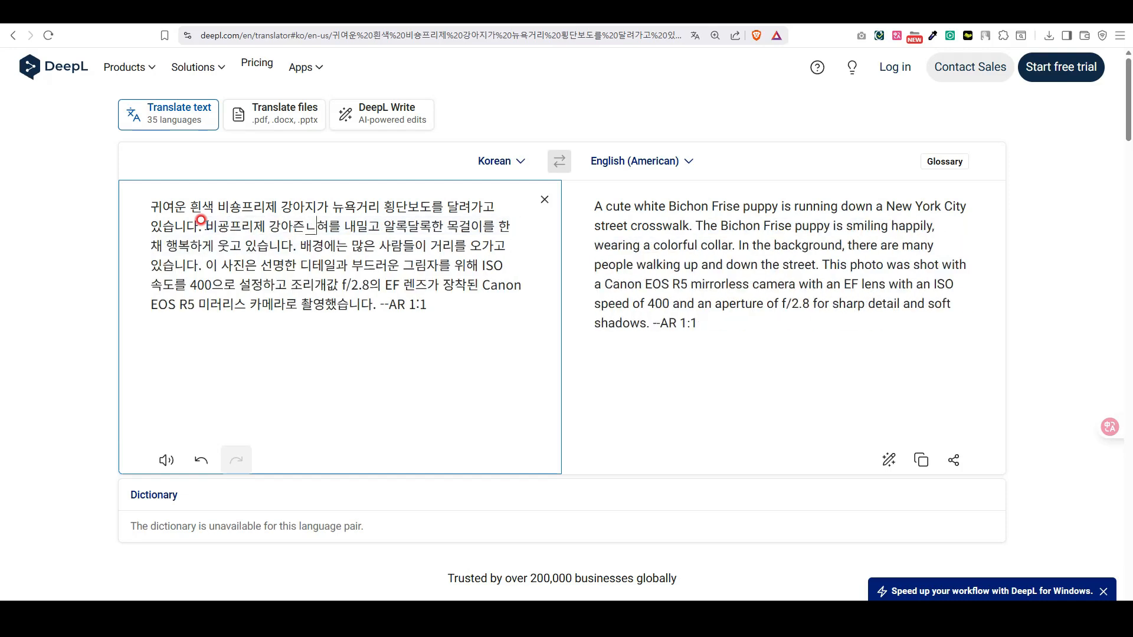
key("BackSpace")
key("BackSpace")
type("지는")
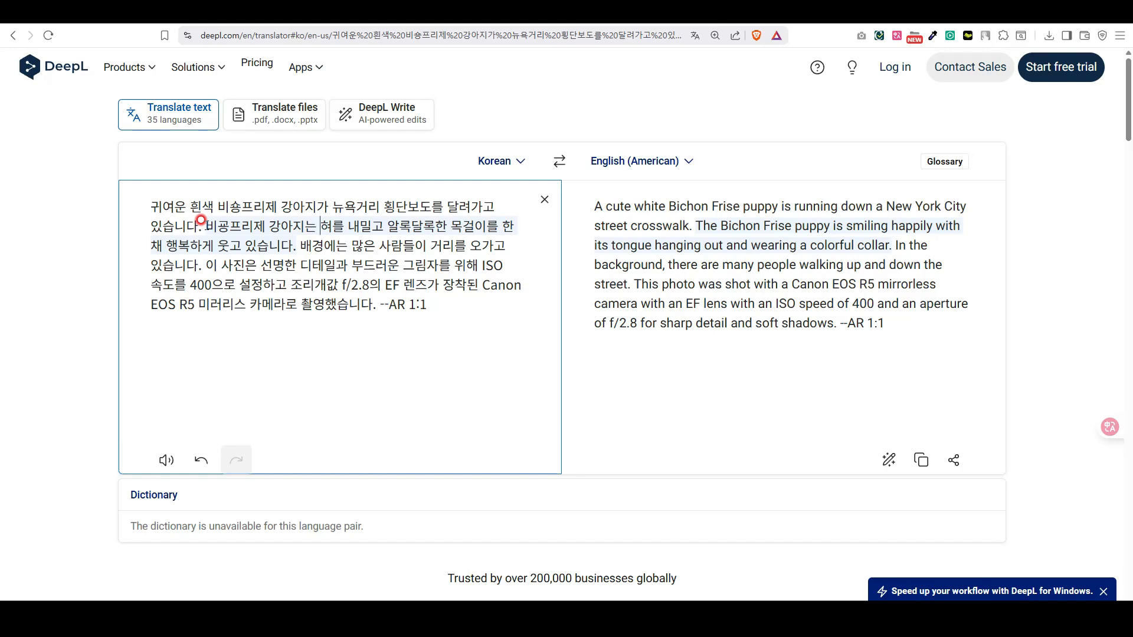
left_click(225, 223)
key("BackSpace")
type("쇼")
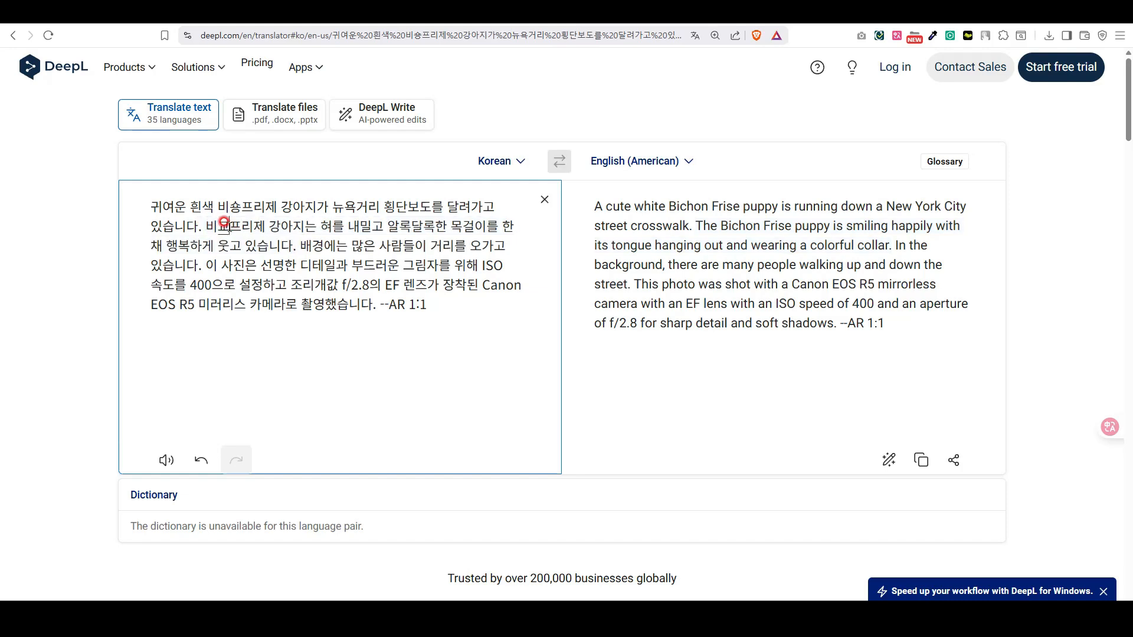
type("ㅇ")
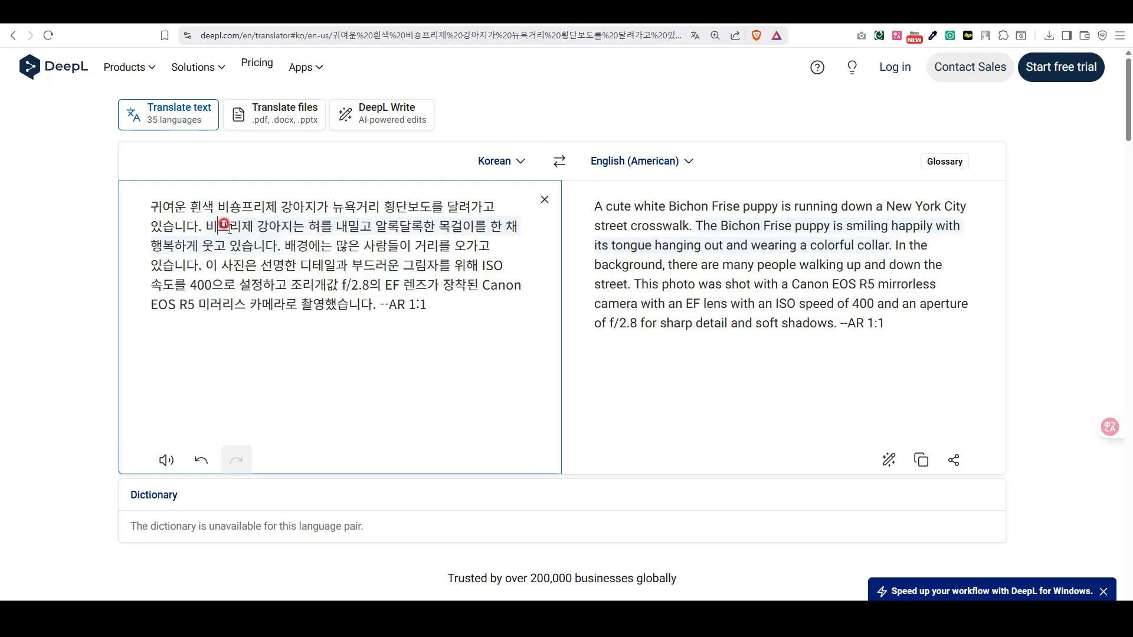
Copy the English translation without --AR 1:1 and replace the whole Midjourney prompt with it
left_click(639, 406)
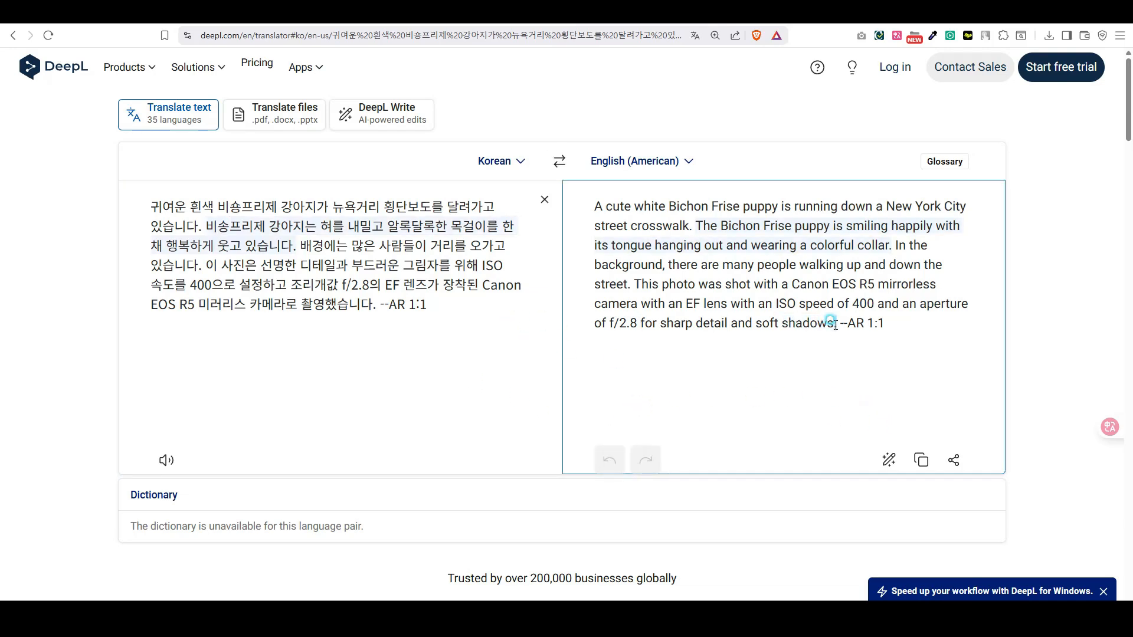
left_click_drag(834, 323, 571, 205)
key("ctrl+c")
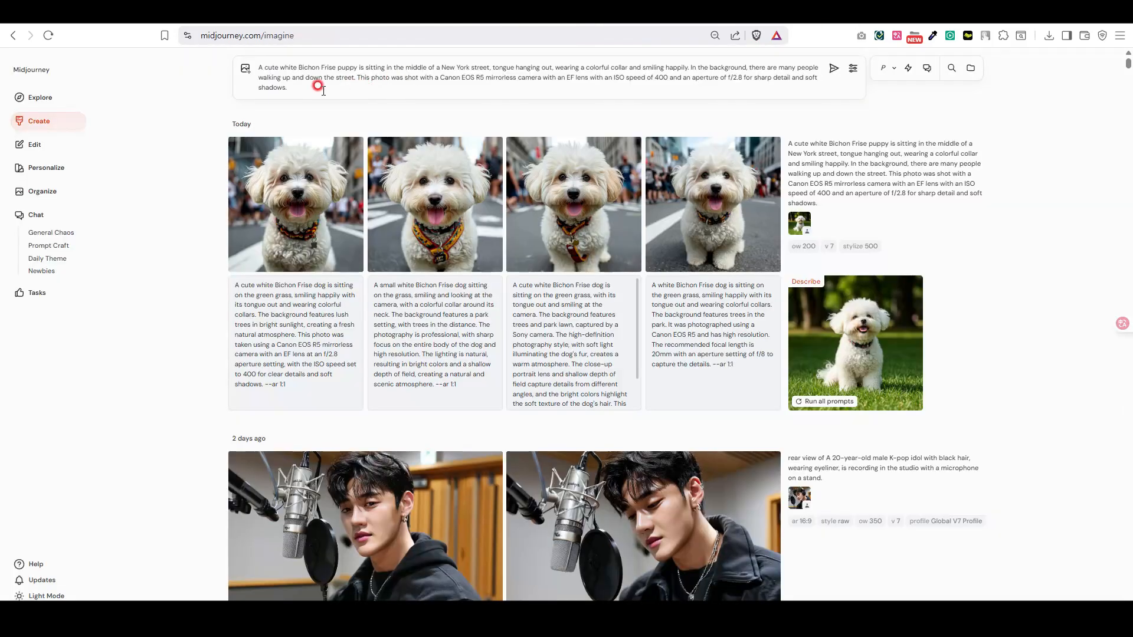
triple_click(288, 81)
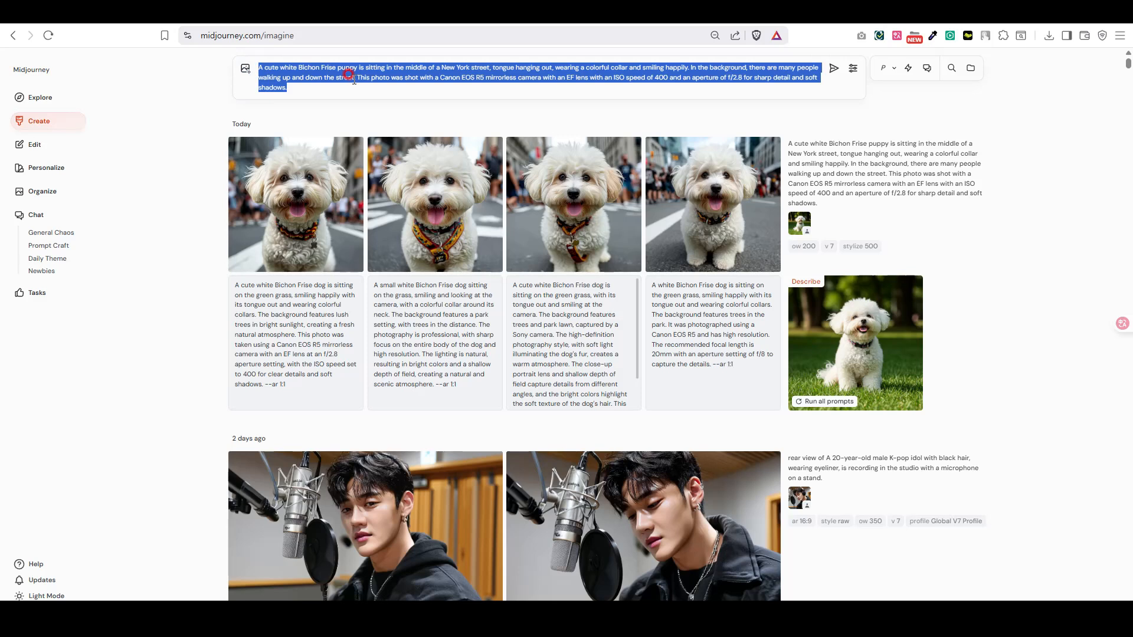
key("ctrl+v")
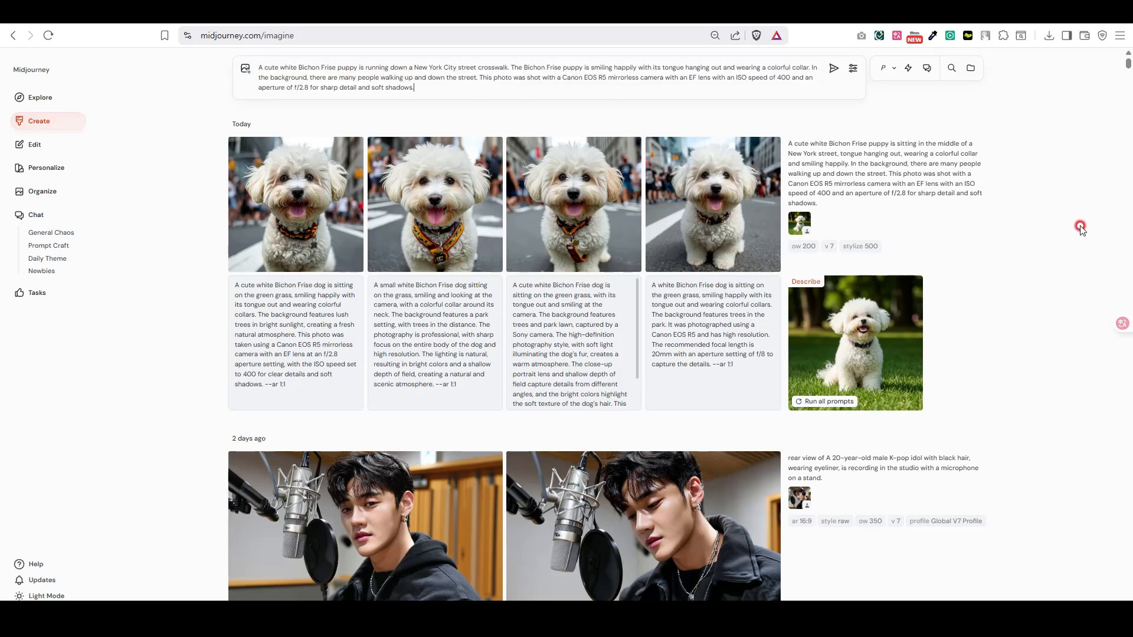
Personalize with the BICHON_1 moodboard instead of 디지털파스텔리얼리스틱, keeping Global V7 Profile, and generate the crosswalk images
left_click(882, 70)
left_click(894, 69)
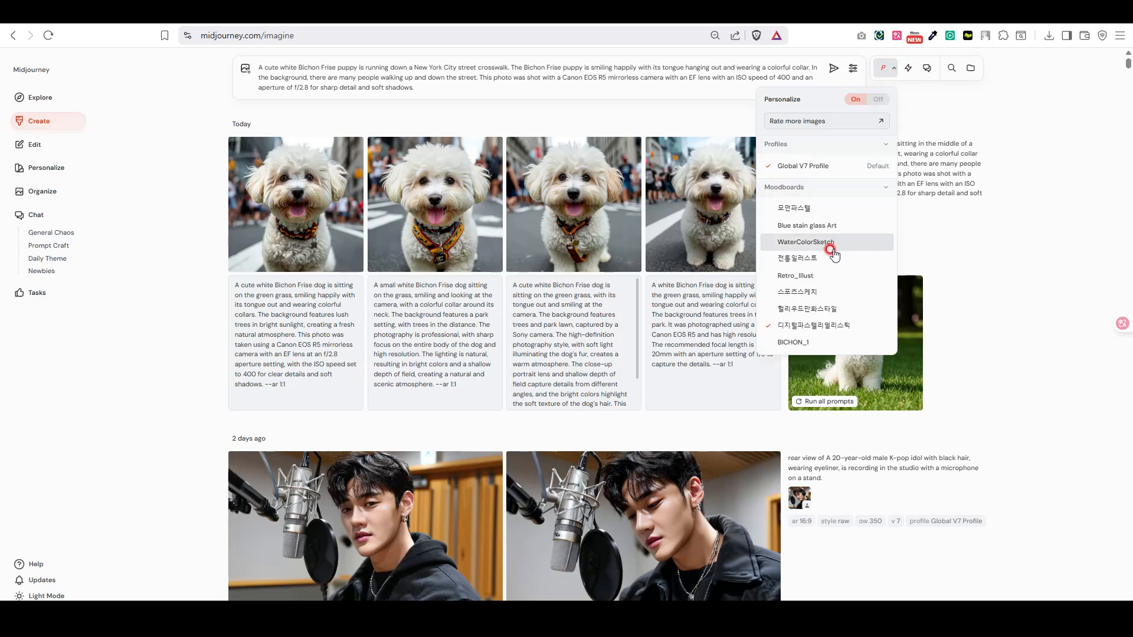
left_click(788, 346)
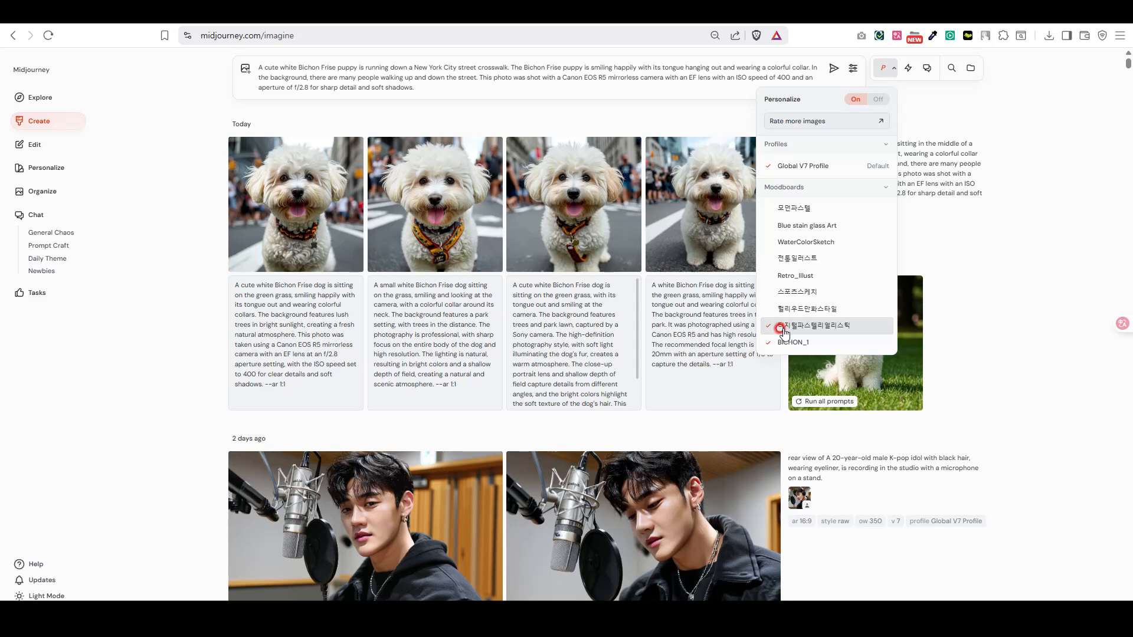
left_click(789, 335)
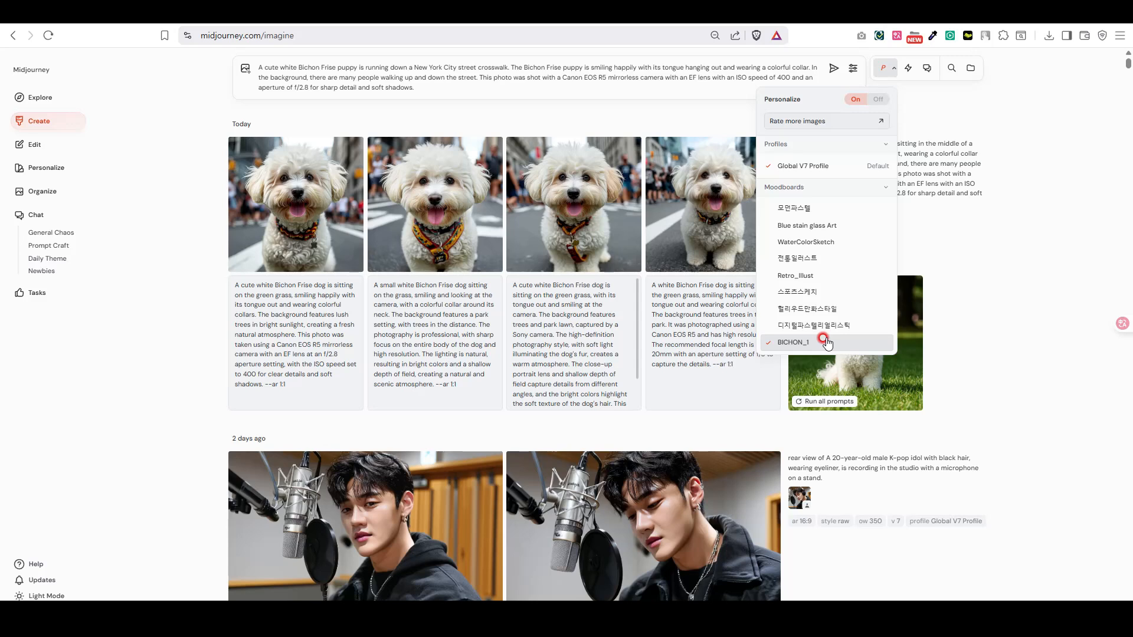
left_click(965, 339)
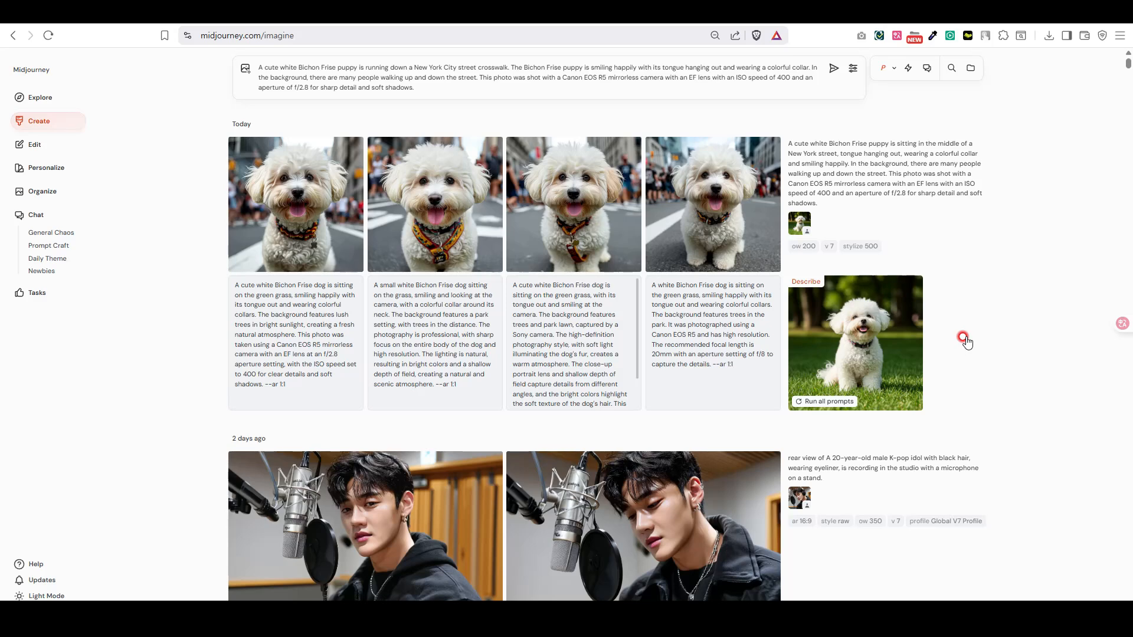
left_click(832, 73)
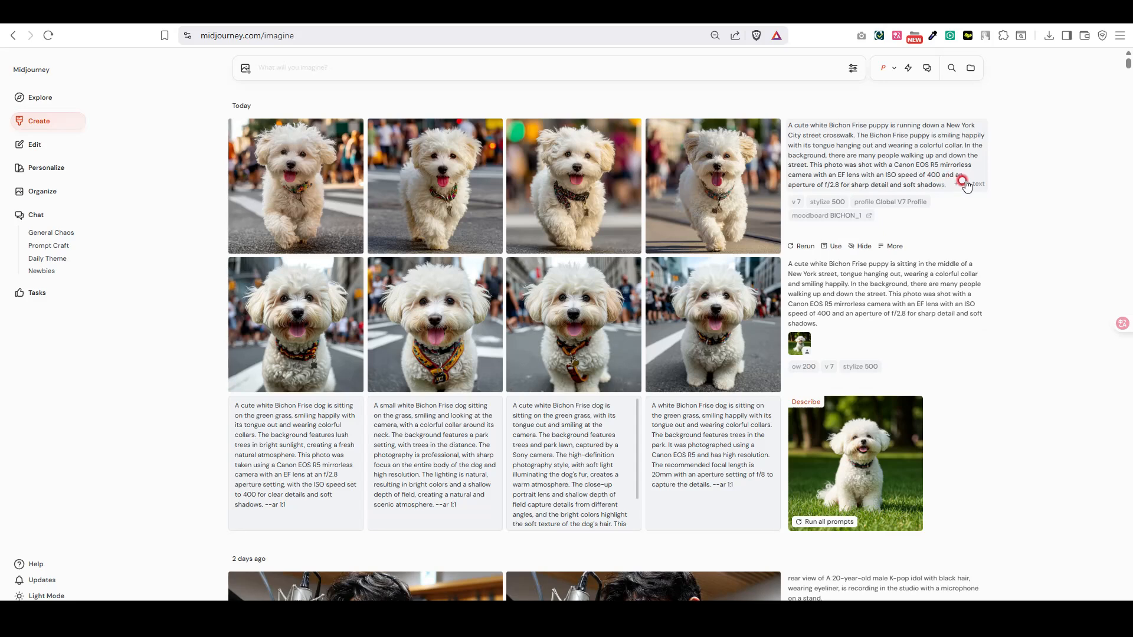
Reuse the crosswalk prompt's text and add the Bichon-on-grass image as its Omni Reference
left_click(968, 185)
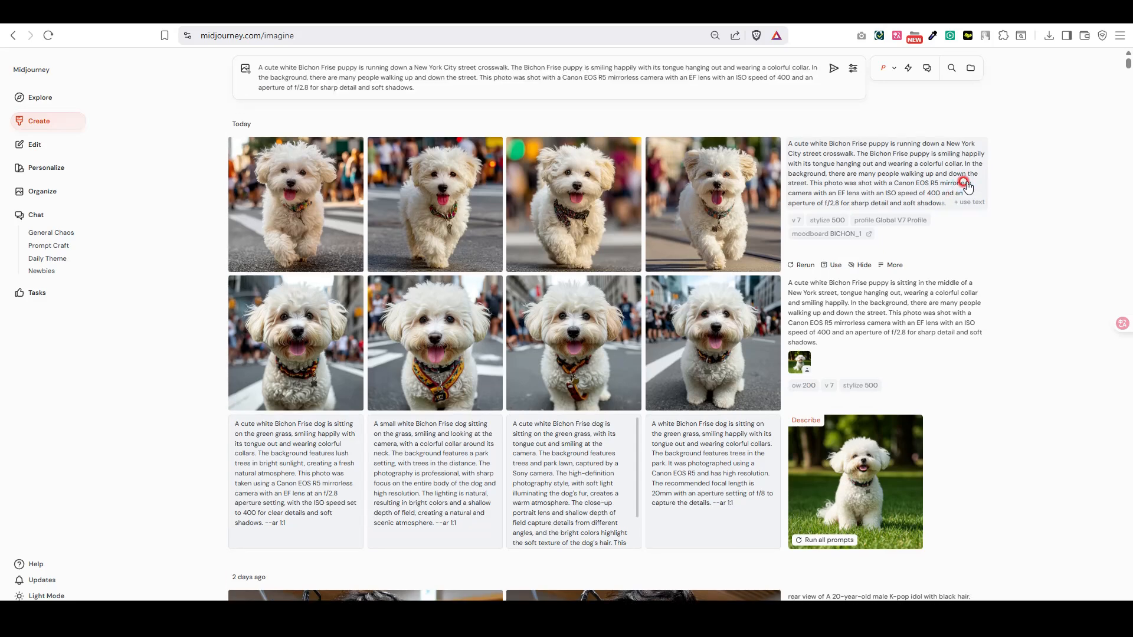
left_click(852, 70)
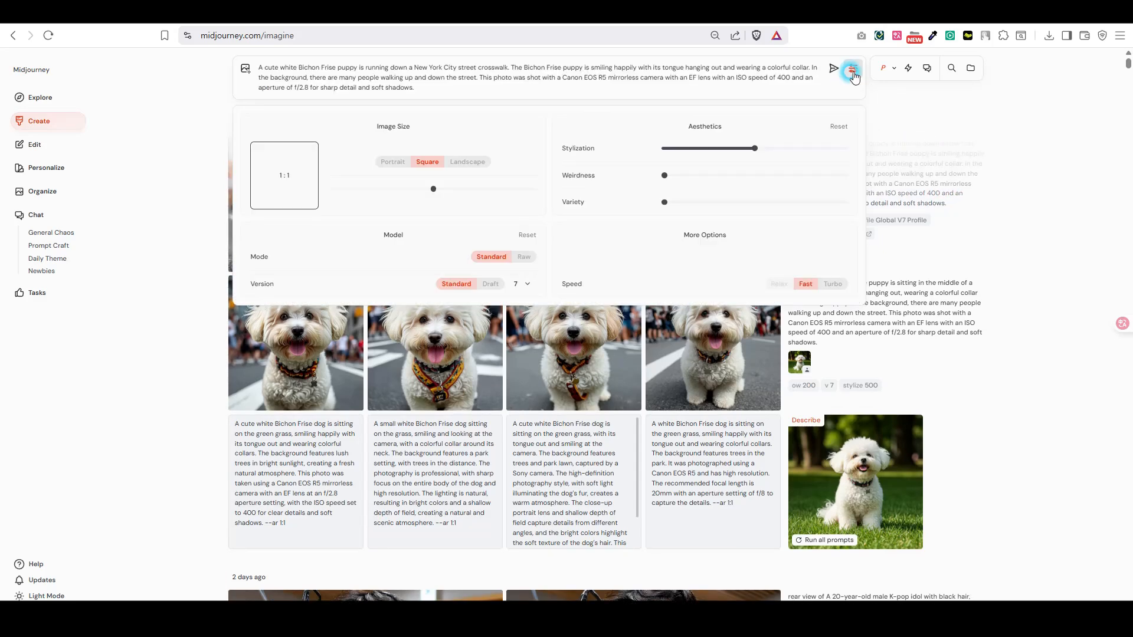
left_click(246, 69)
left_click_drag(350, 175, 838, 112)
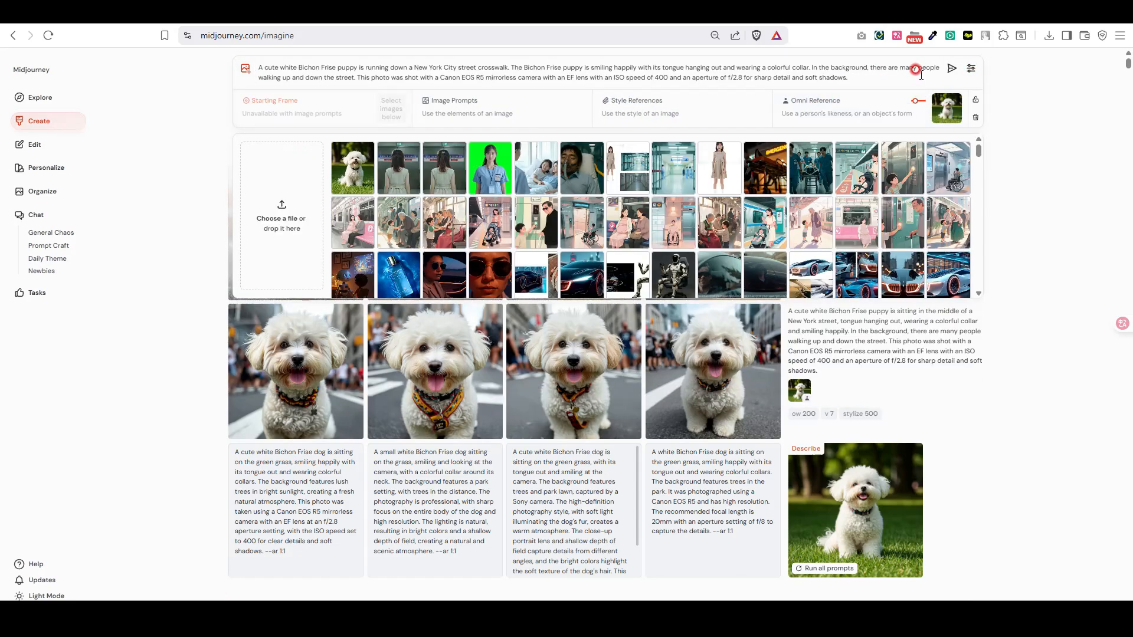
Check the image settings and the BICHON_1 moodboard selection, and generate the crosswalk images with the Omni Reference
left_click(971, 68)
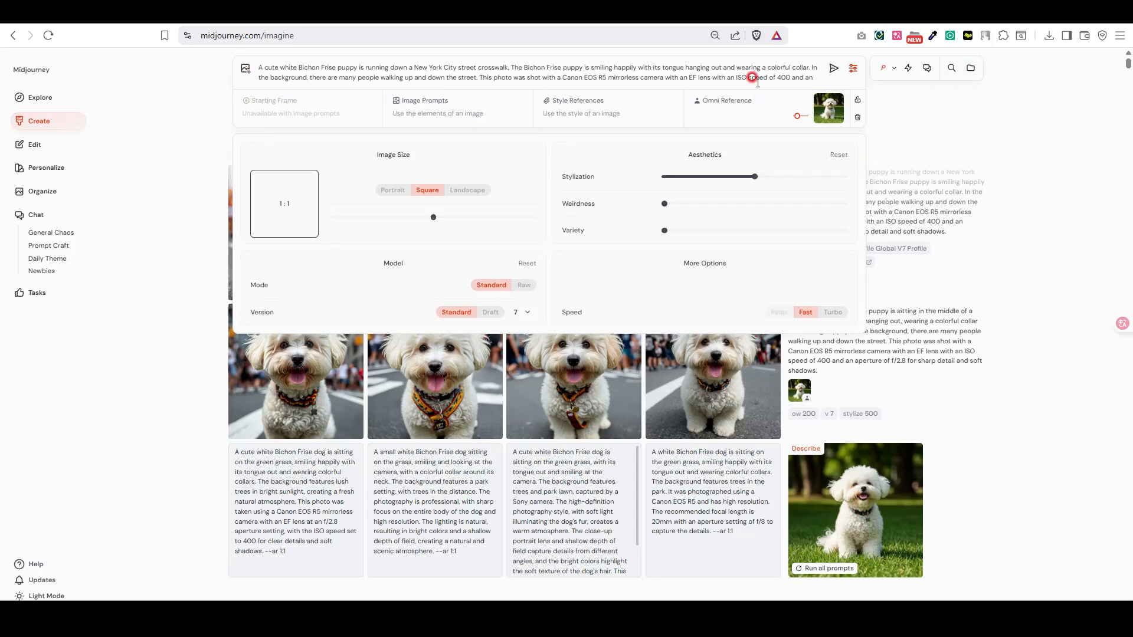
left_click(893, 71)
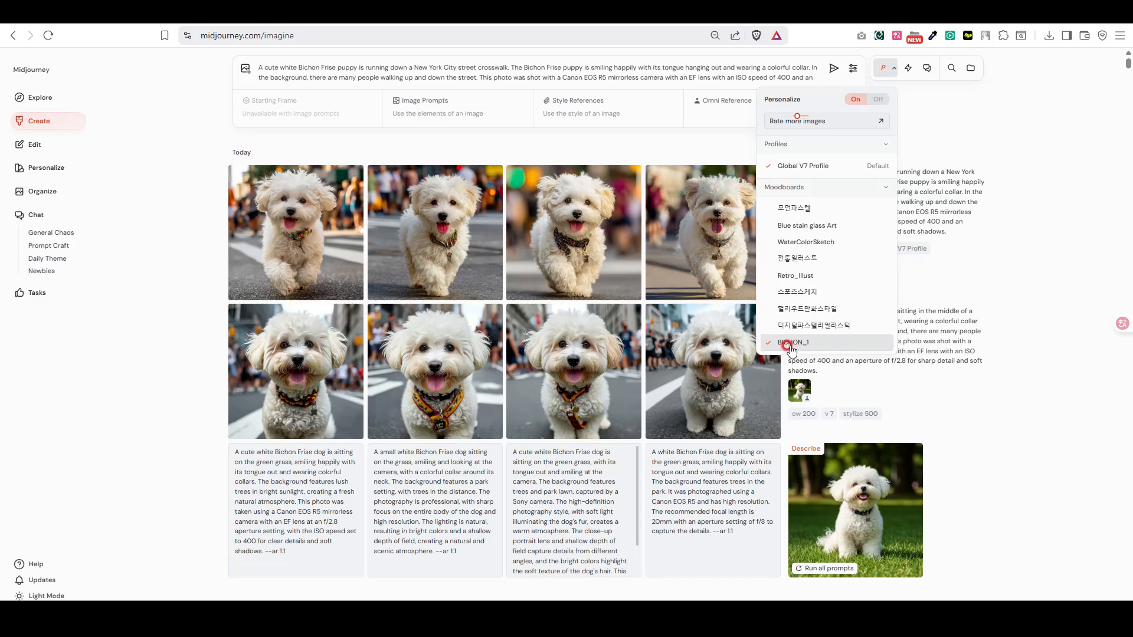
left_click(1011, 157)
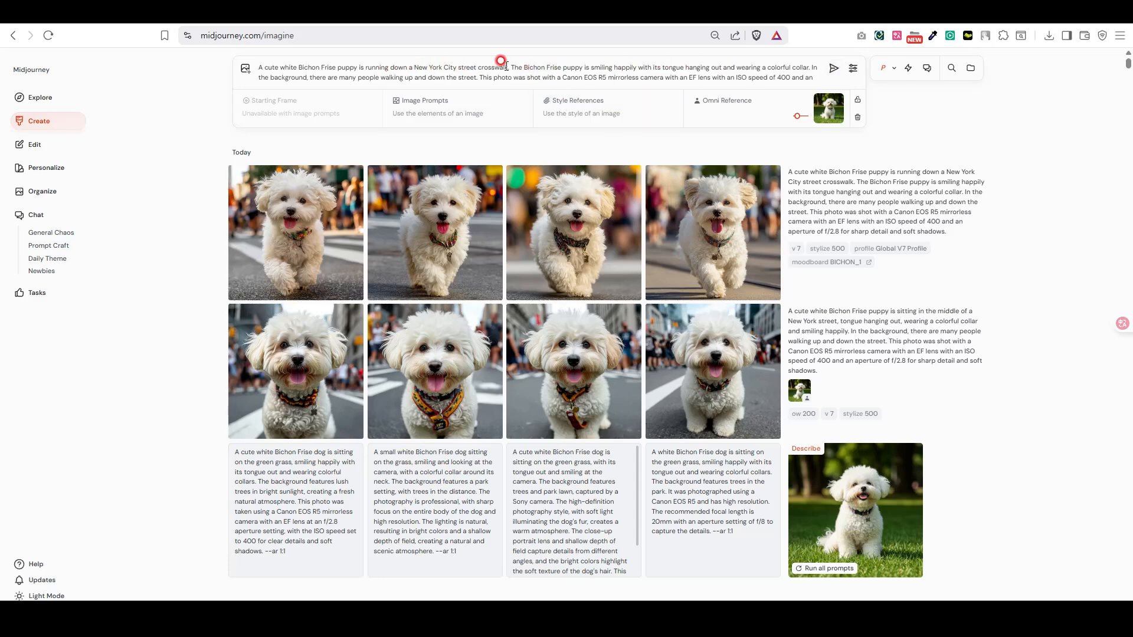
left_click(832, 72)
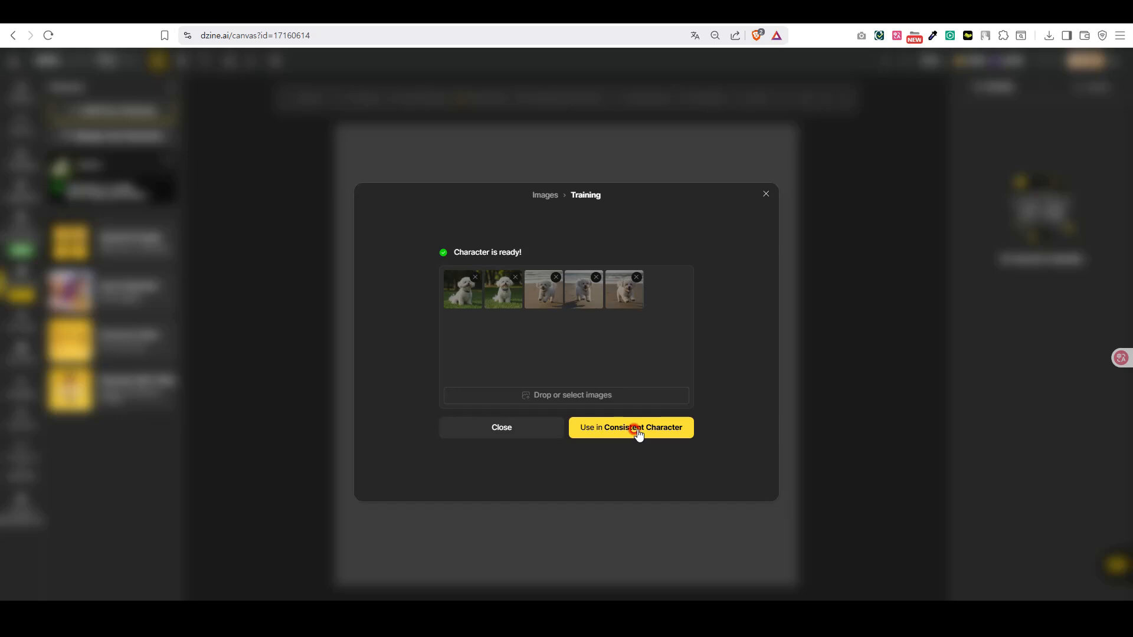
left_click(617, 427)
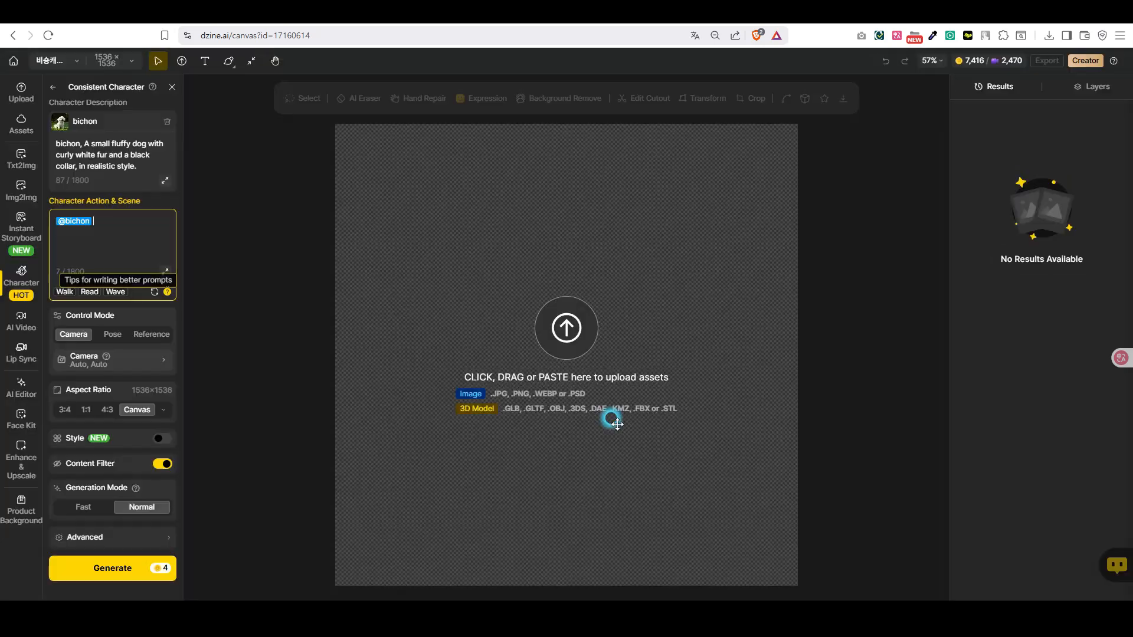
left_click(144, 221)
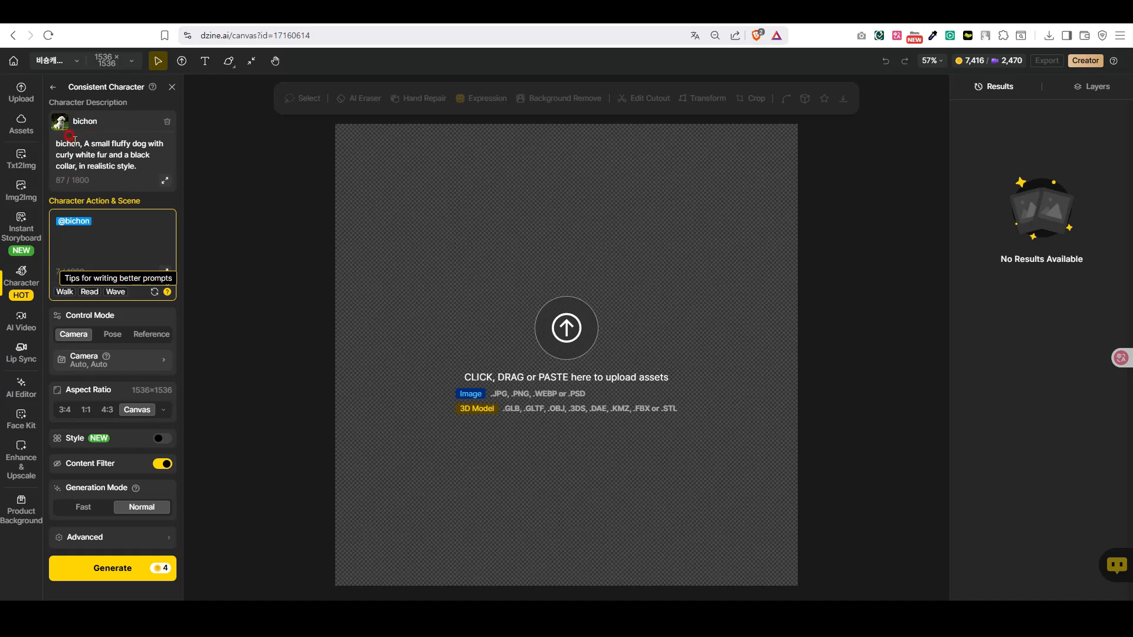
left_click(137, 175)
left_click(122, 219)
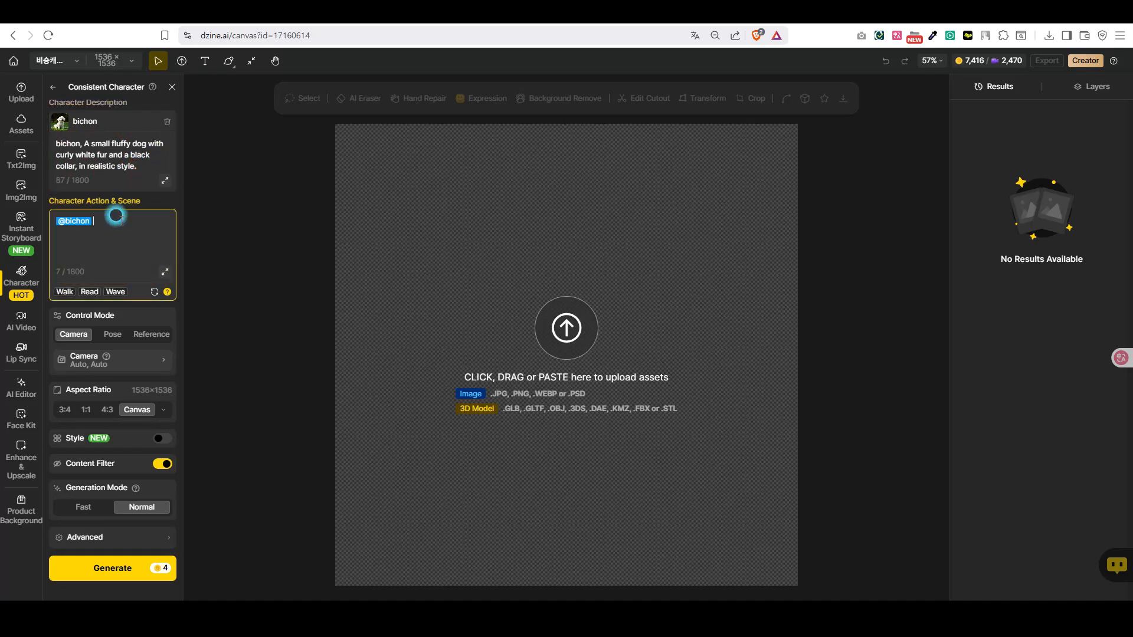
left_click(83, 232)
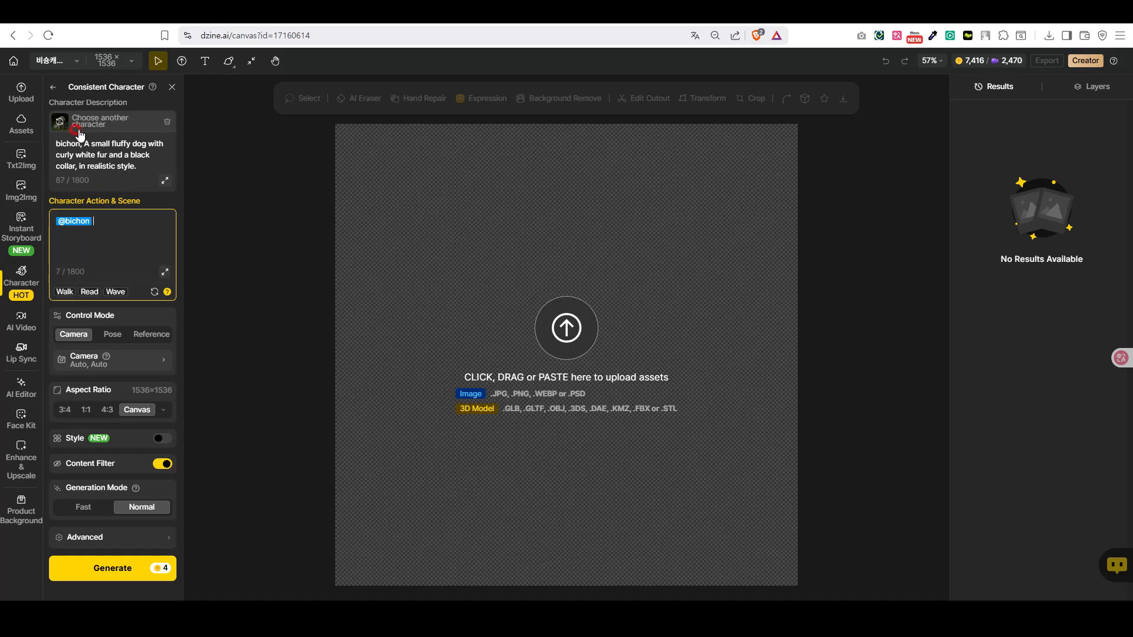
left_click(66, 221)
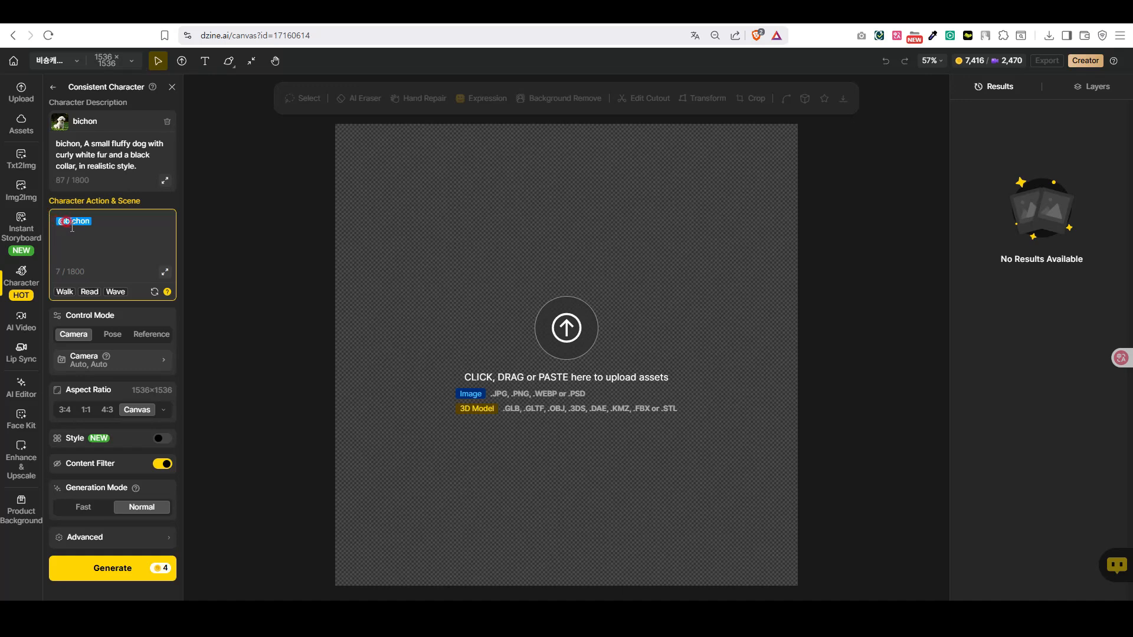
left_click_drag(91, 223, 101, 223)
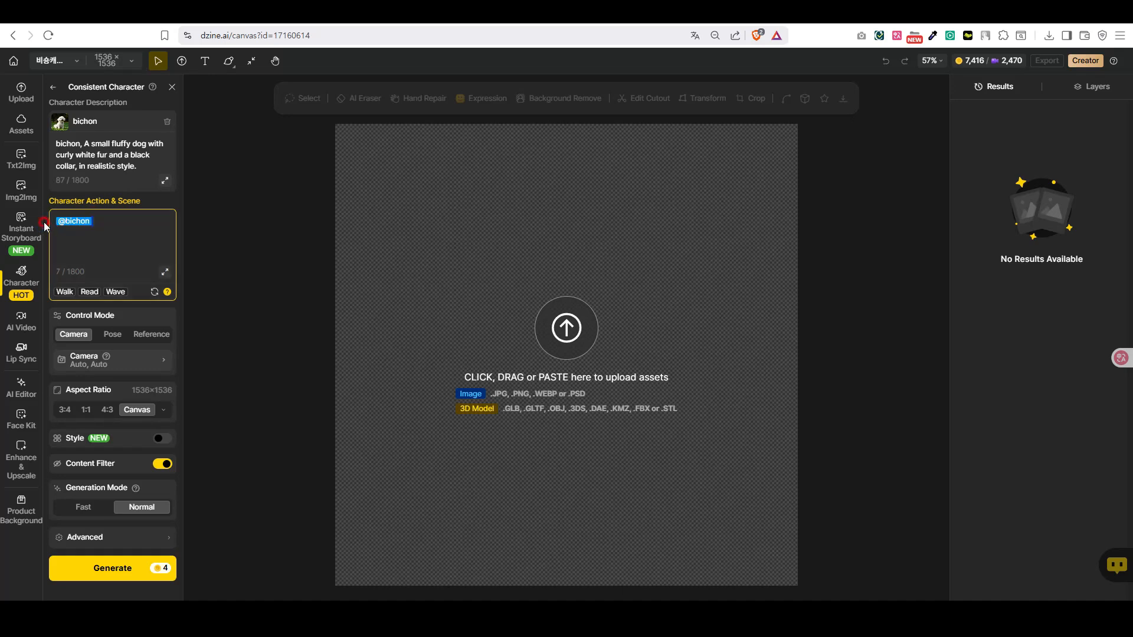
left_click(98, 240)
Switch to DeepL and replace the Korean prompt's opening subject "귀여운 흰색 비숑프리제 강아지" with "@", checking the character tag in Dzine
left_click(621, 32)
left_click(627, 13)
left_click(442, 320)
left_click_drag(441, 321, 70, 213)
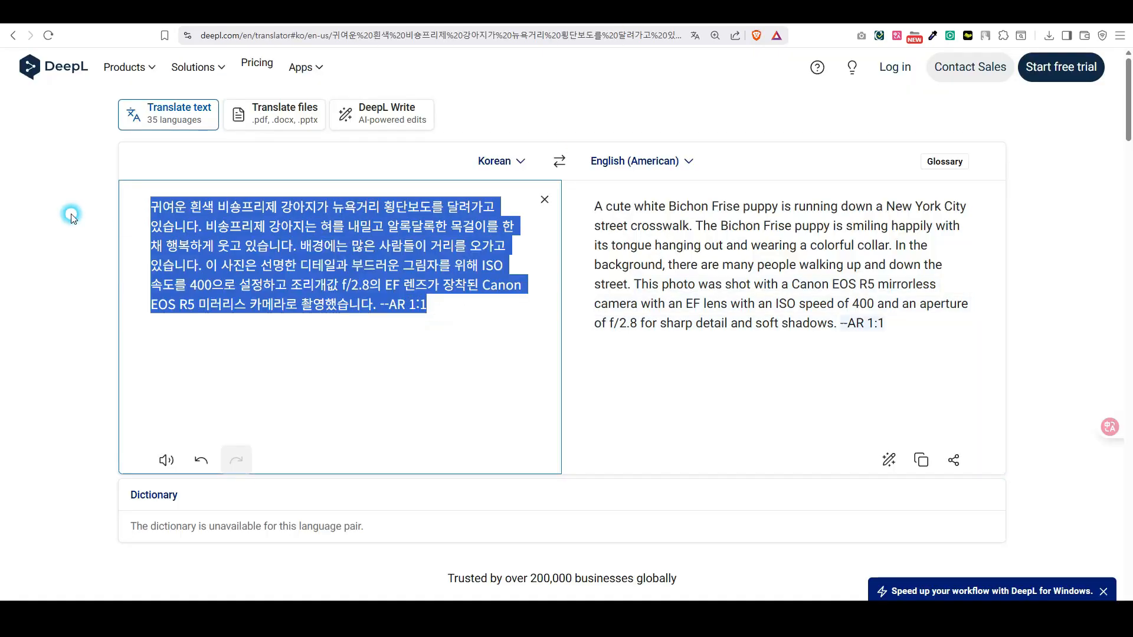
left_click(146, 222)
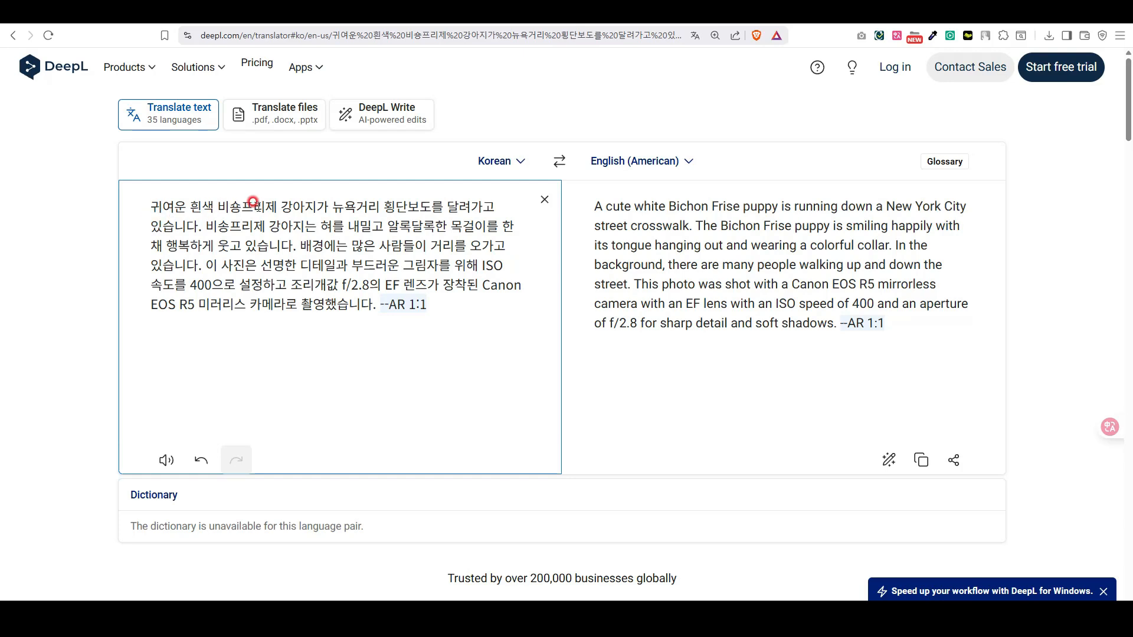
left_click_drag(316, 208, 142, 202)
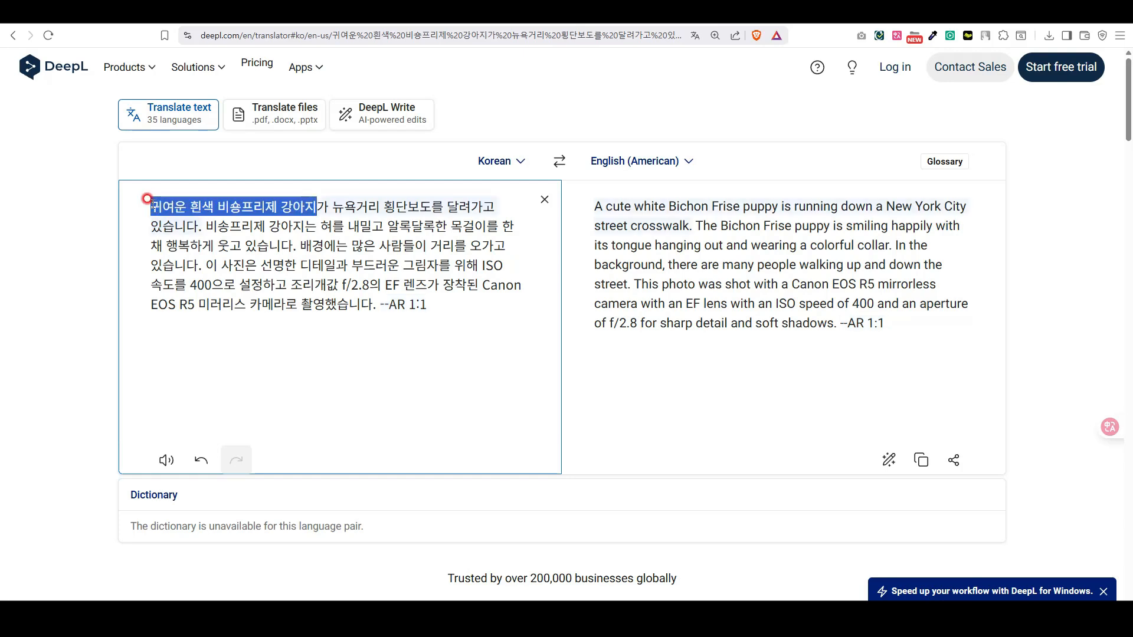
type("@")
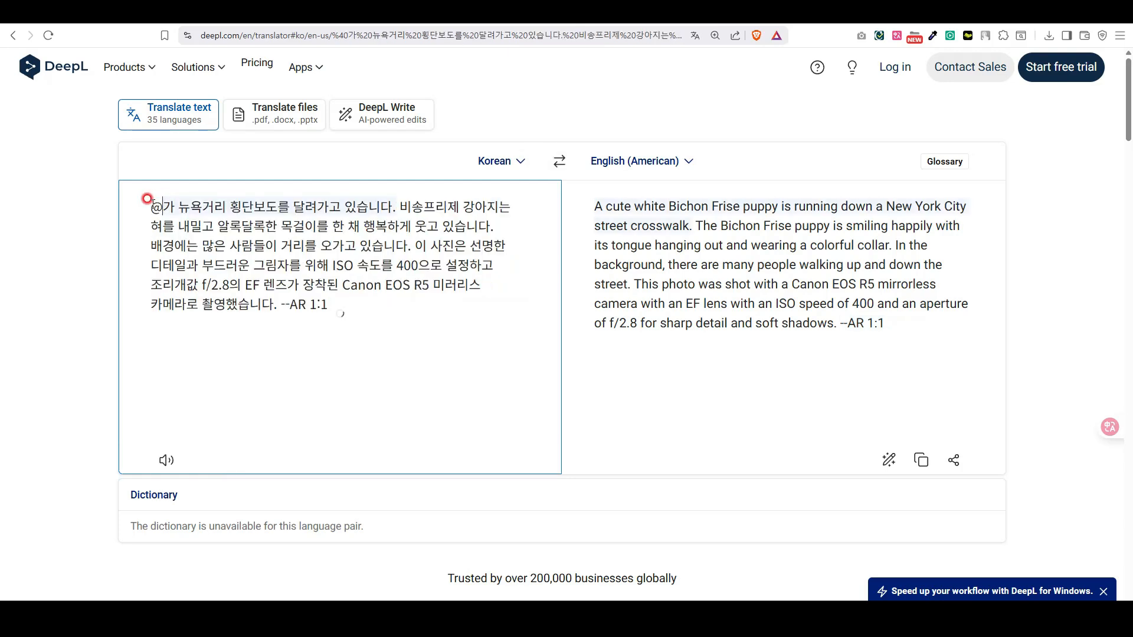
left_click(726, 24)
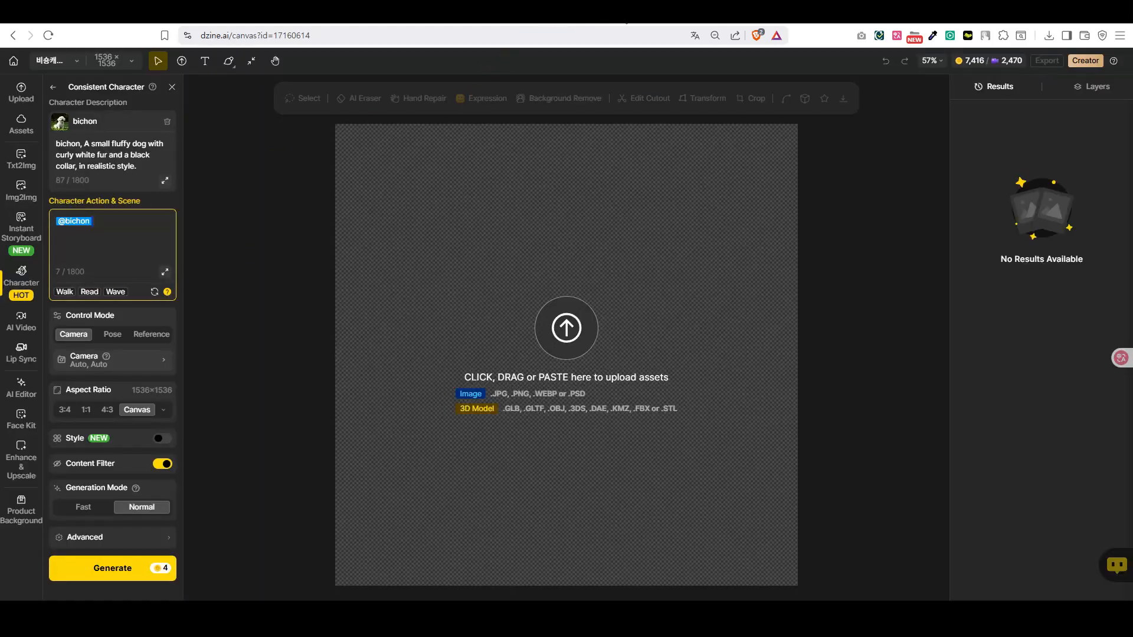
left_click(536, 23)
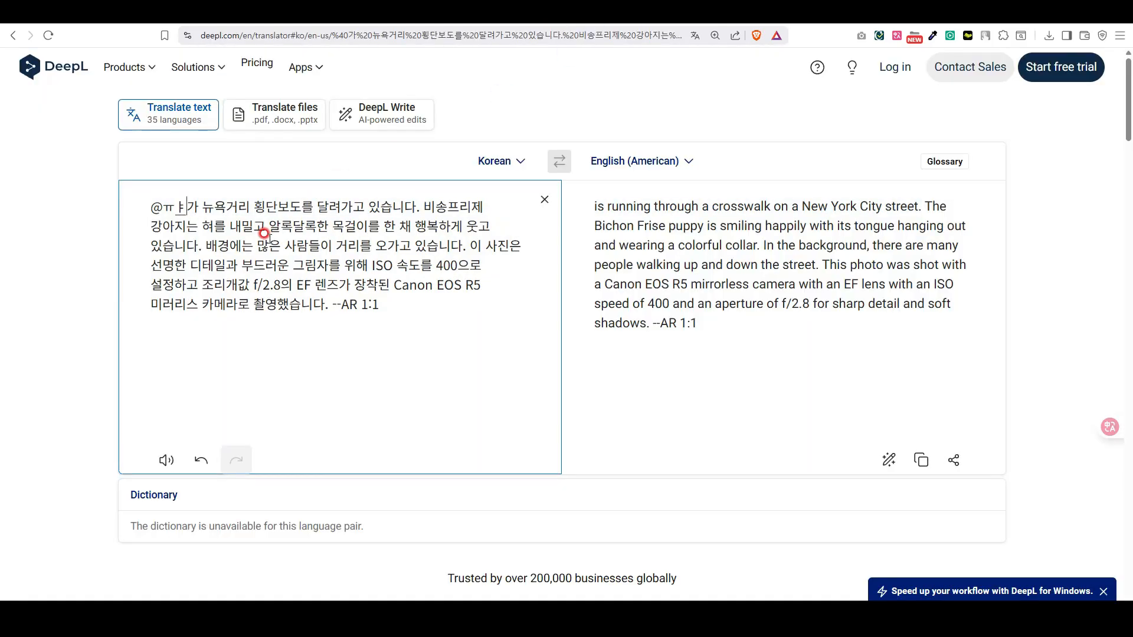
type("BI")
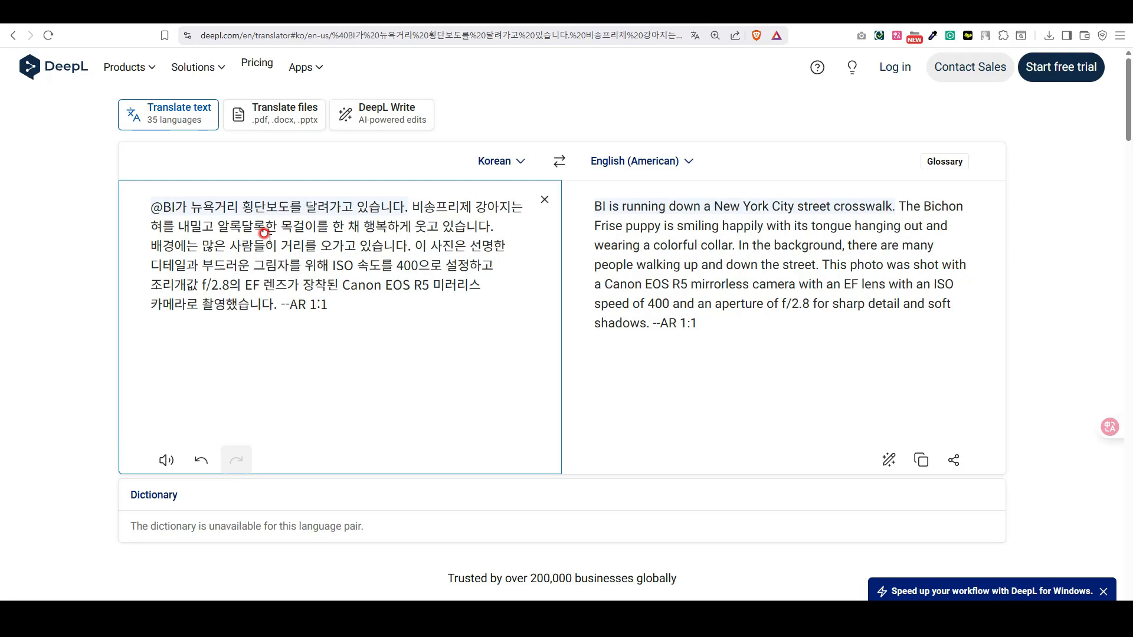
key("BackSpace")
key("BackSpace")
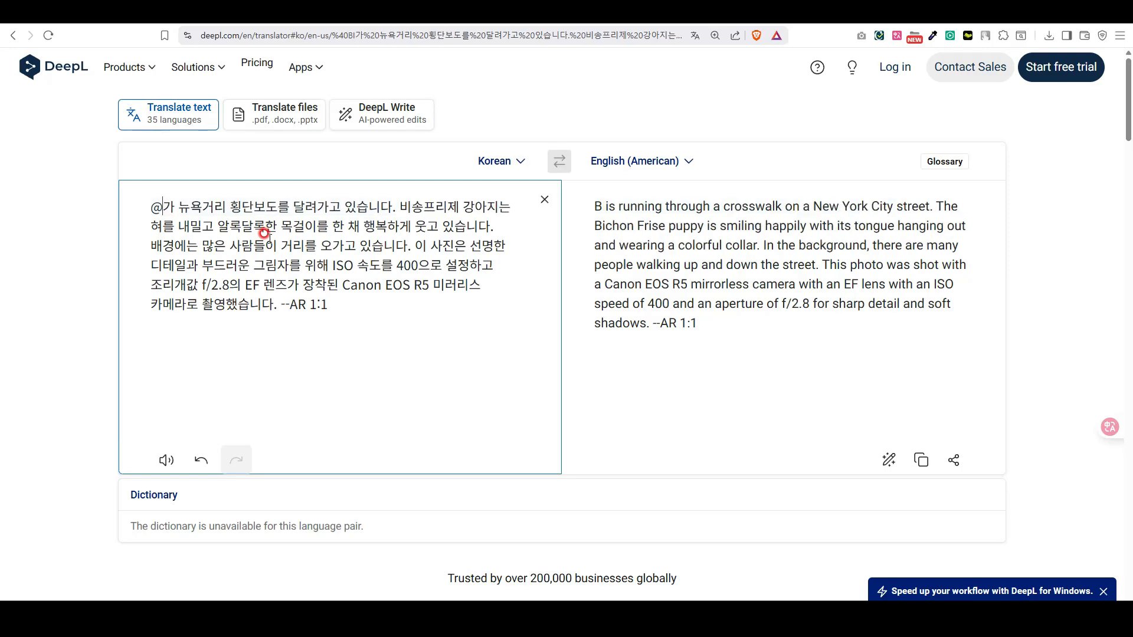
type("chon")
key("BackSpace")
key("BackSpace")
key("BackSpace")
key("BackSpace")
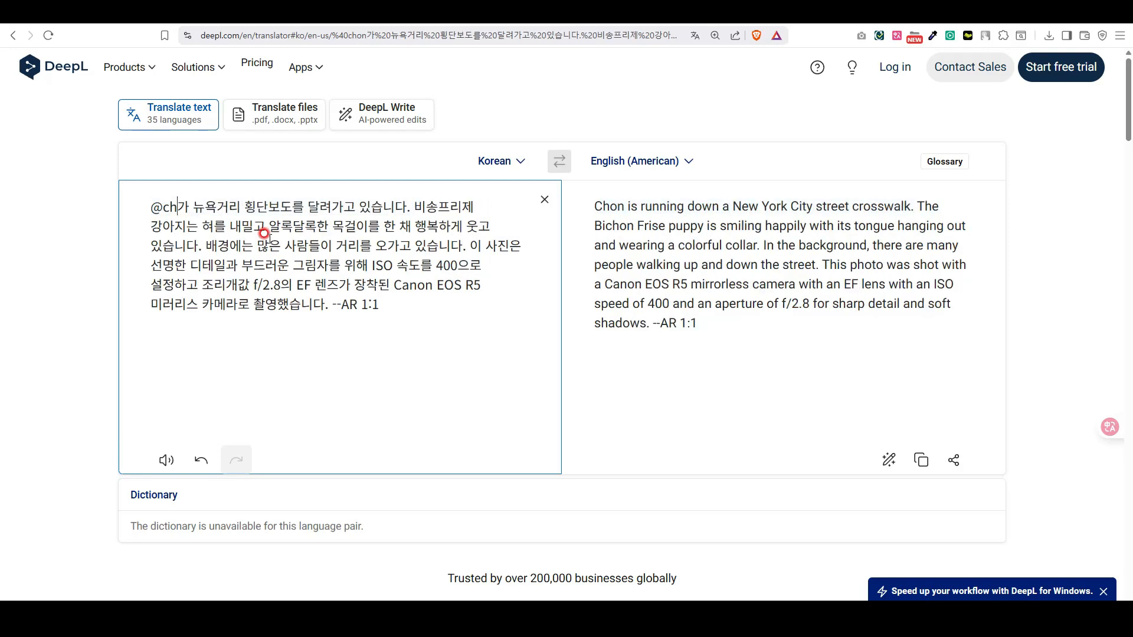
type("bichion")
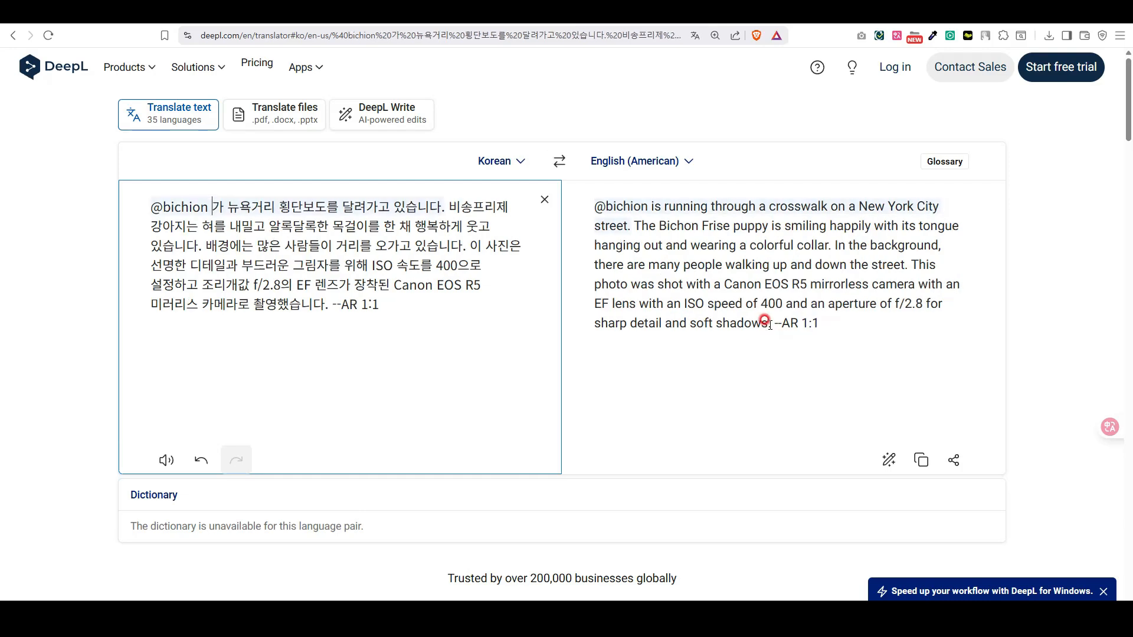
left_click_drag(768, 323, 647, 201)
key("ctrl+c")
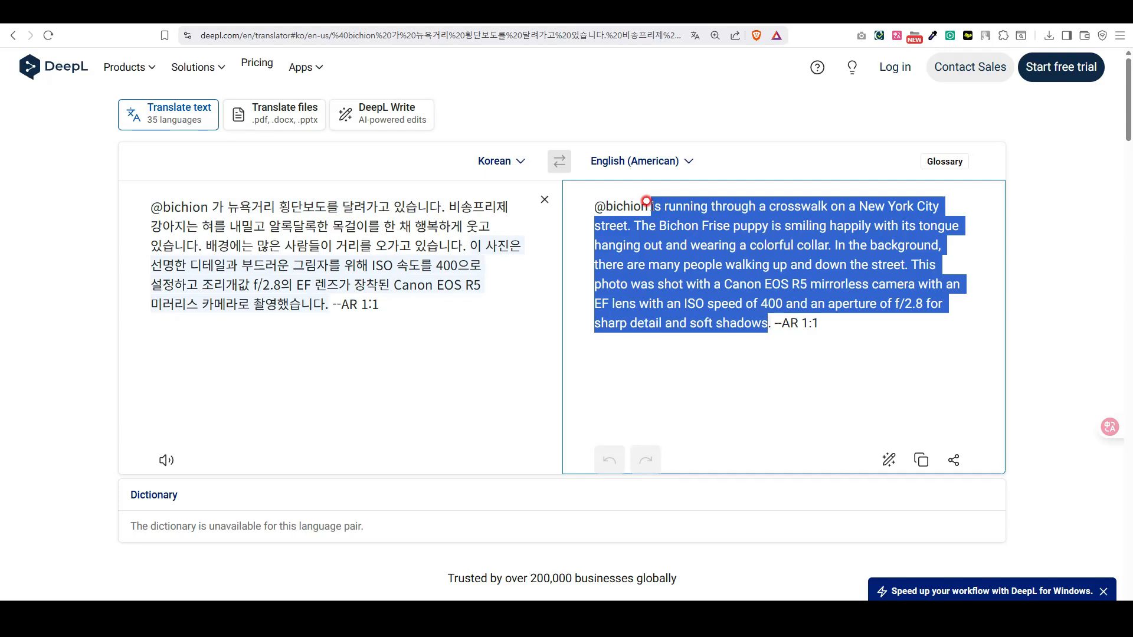
left_click(749, 13)
left_click(167, 223)
left_click(120, 220)
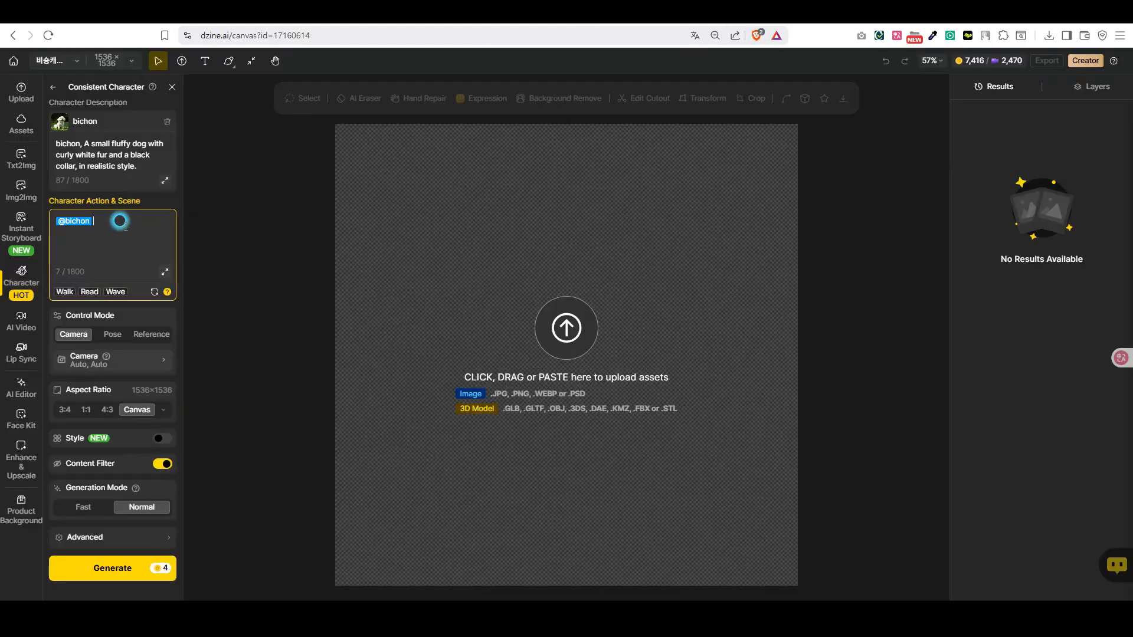
key("ctrl+v")
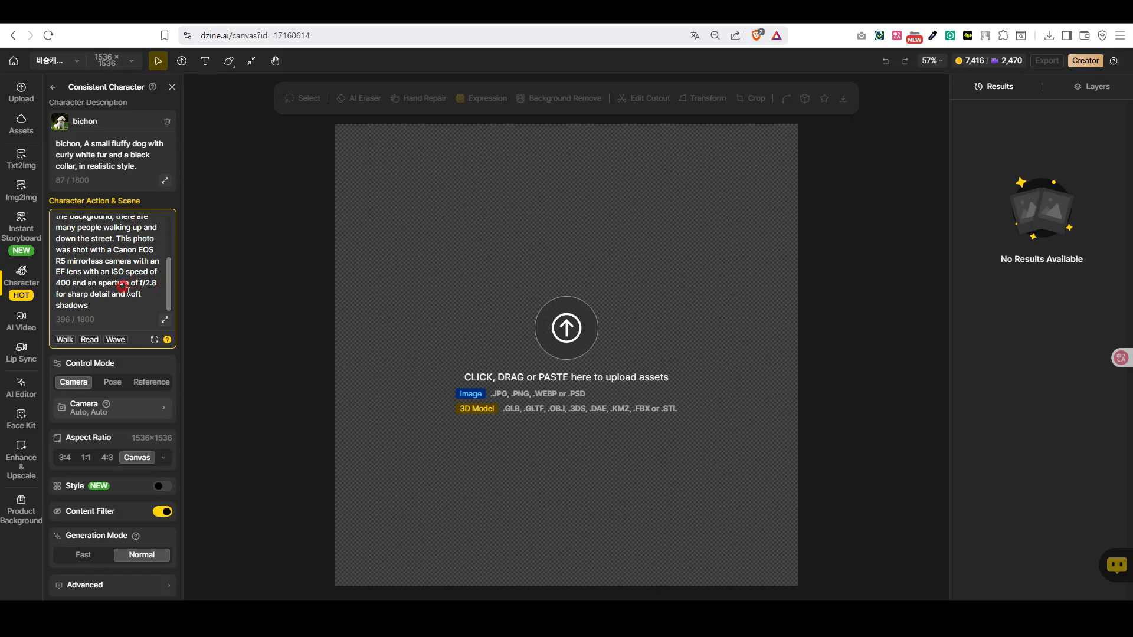
scroll(149, 283, "up", 5)
mouse_move(169, 214)
left_mouse_down()
mouse_move(170, 281)
mouse_move(165, 221)
left_mouse_up()
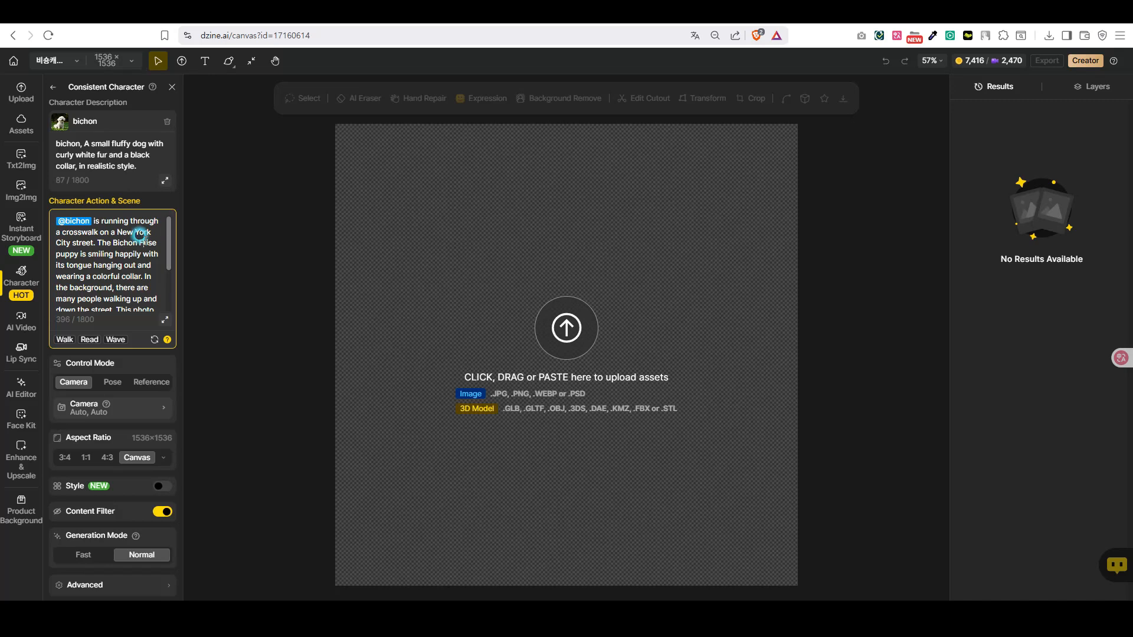
left_click(142, 237)
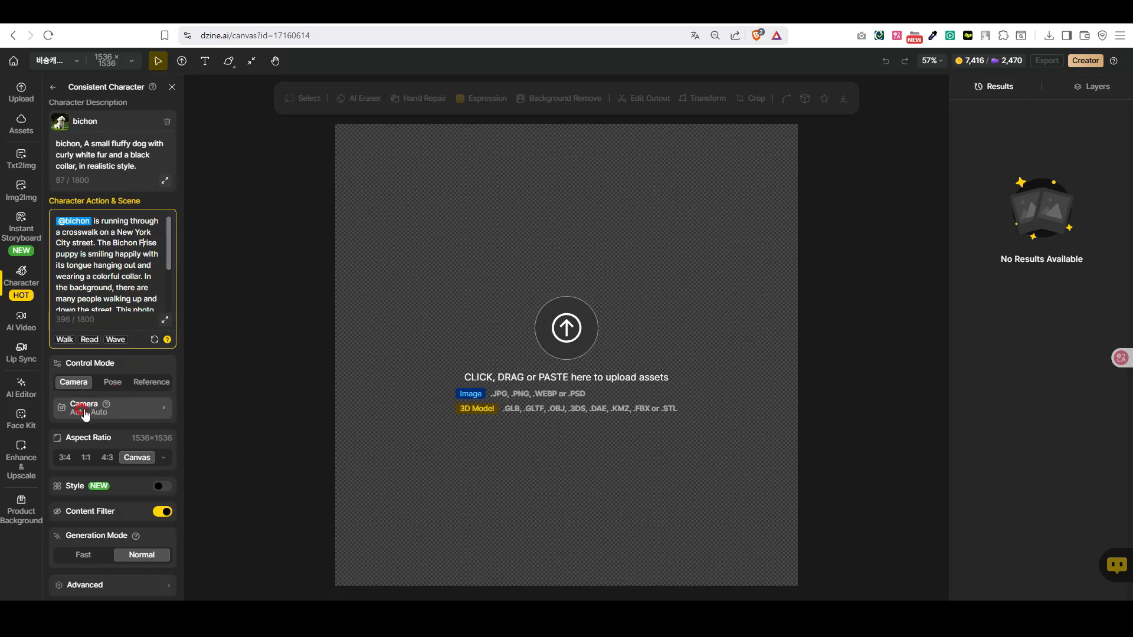
Try to enable Pose Mode for the bichon character, and return the control mode to Camera
left_click(108, 382)
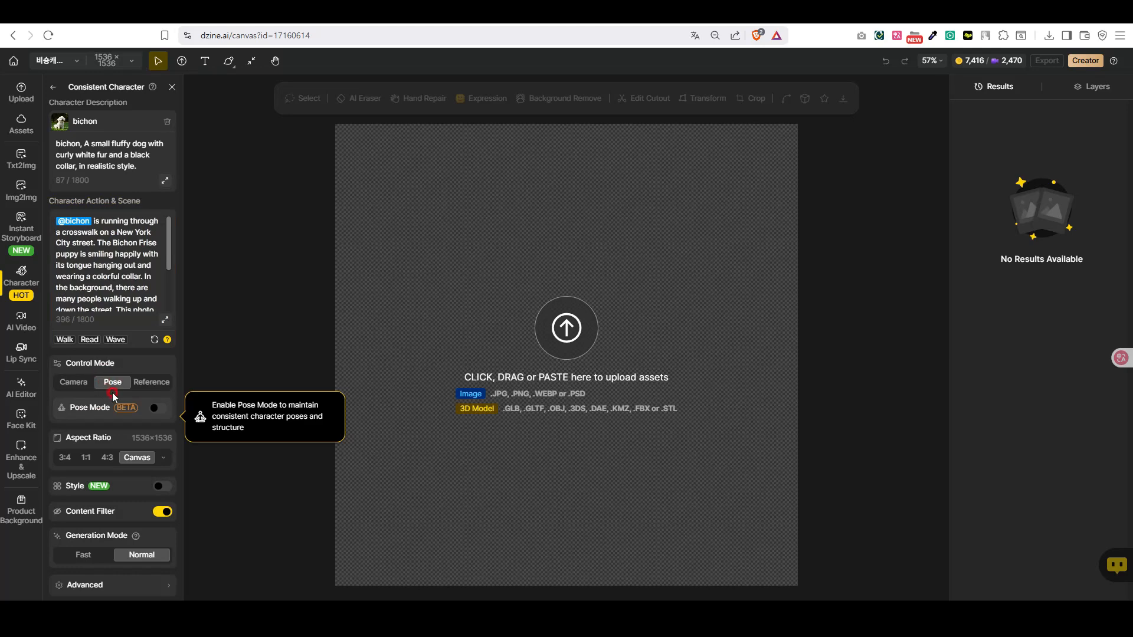
left_click(154, 408)
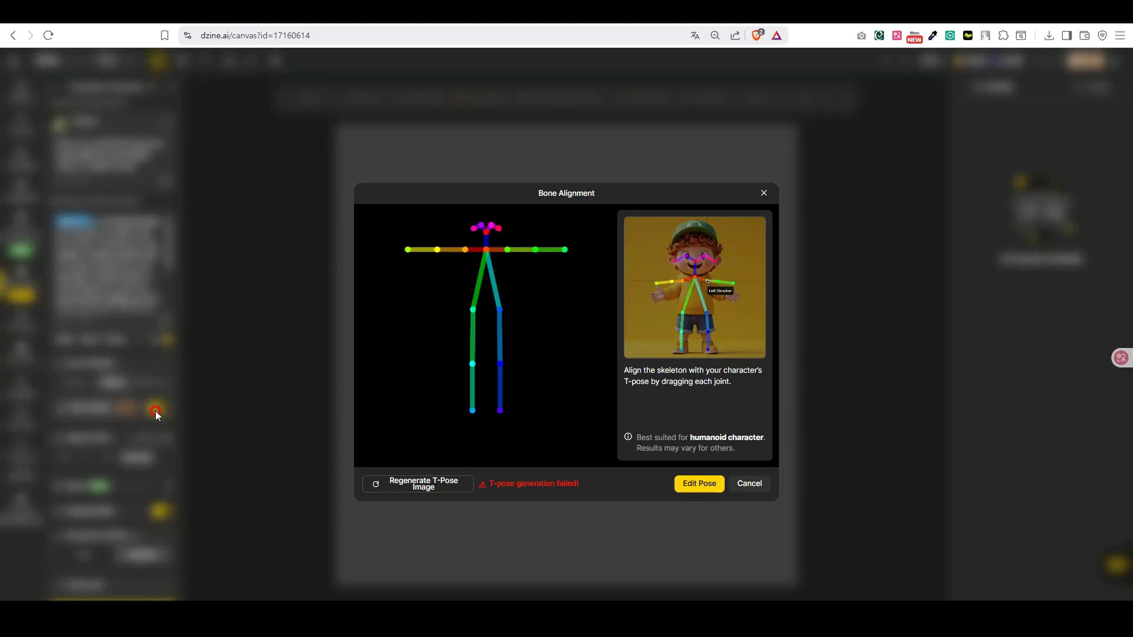
left_click(762, 194)
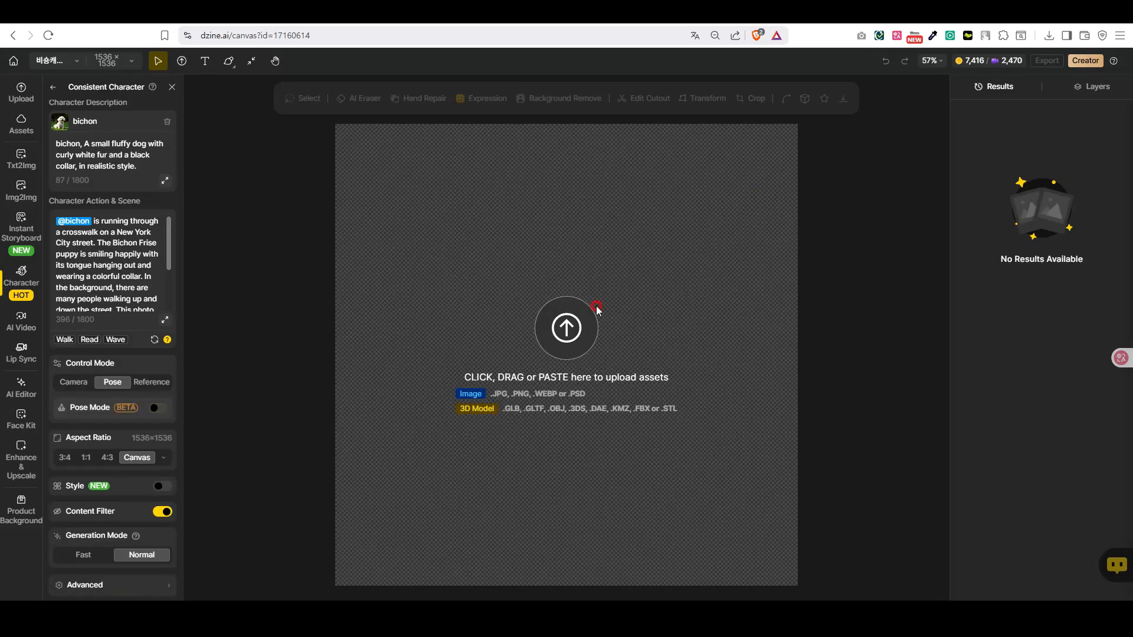
left_click(76, 384)
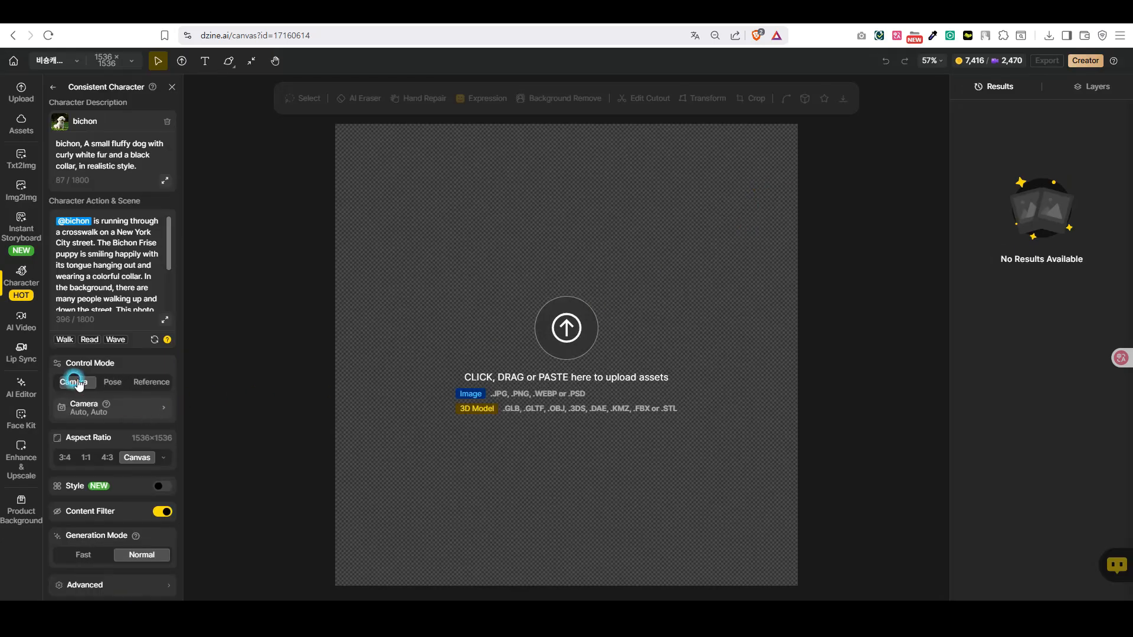
Generate the bichon crosswalk images at a 1:1 aspect ratio with character direction and camera shot kept on Auto
left_click(131, 409)
mouse_move(230, 155)
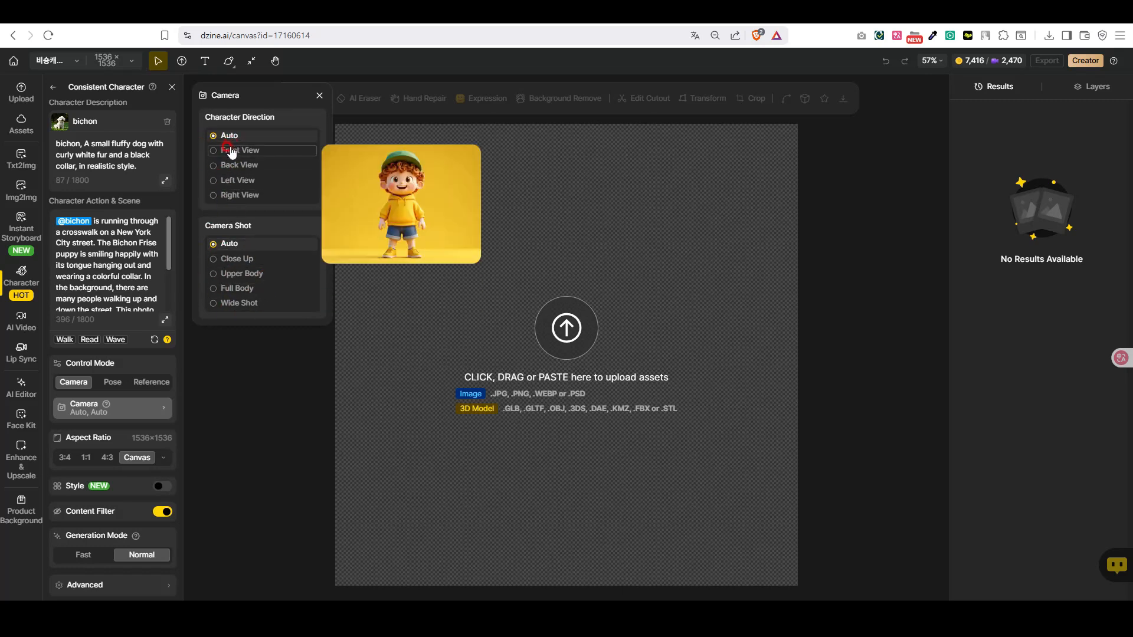
left_click(143, 254)
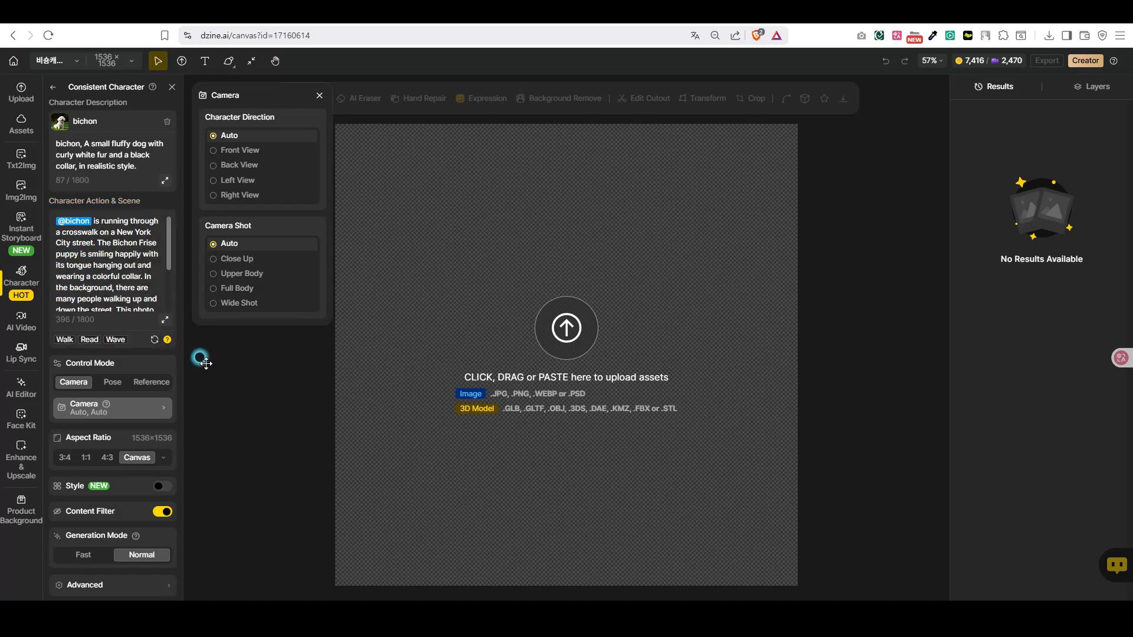
left_click(119, 290)
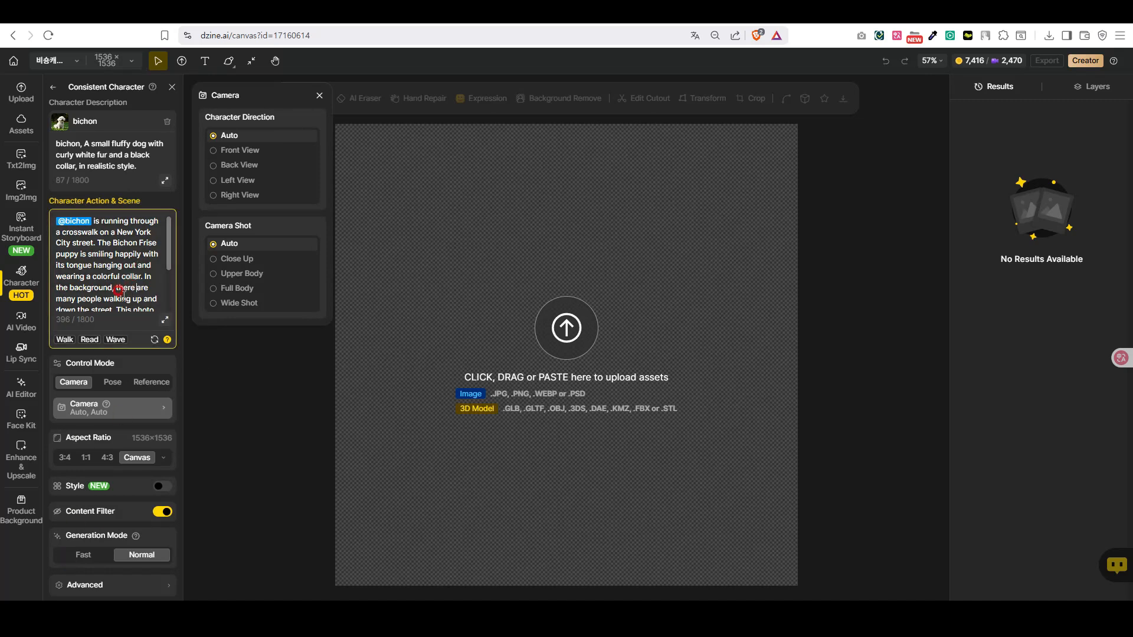
left_click(87, 458)
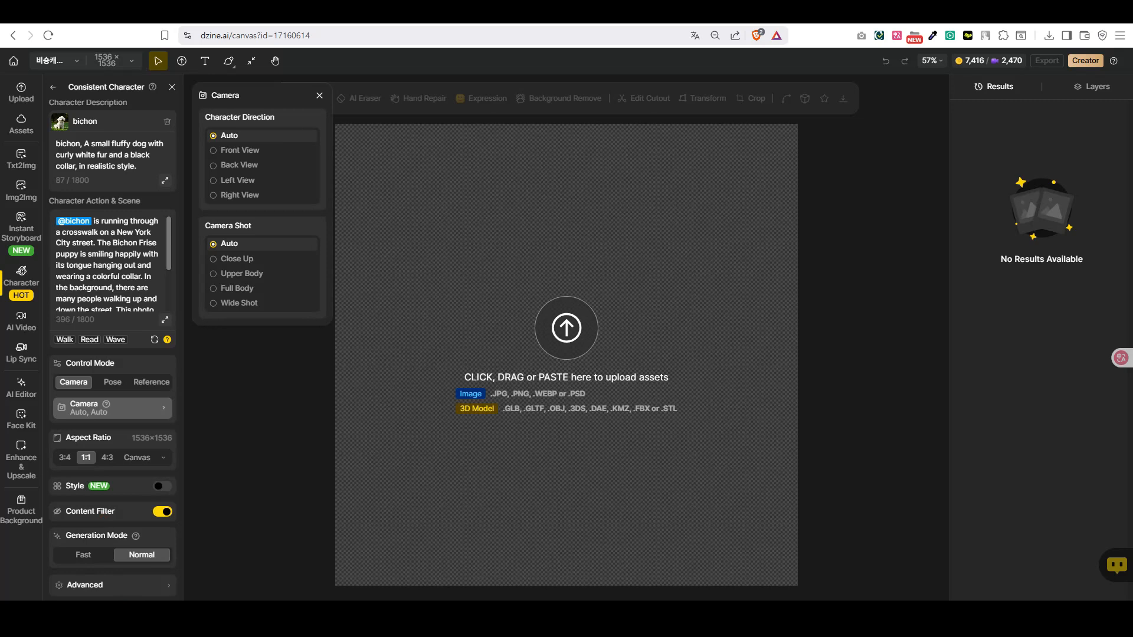
left_click(112, 615)
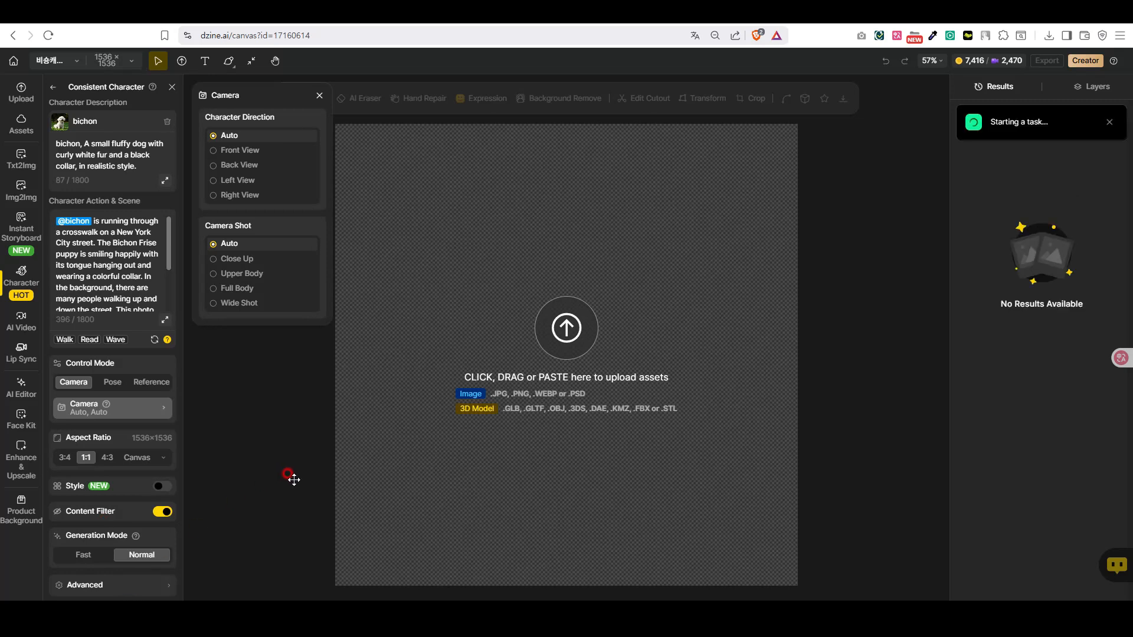
left_click(319, 95)
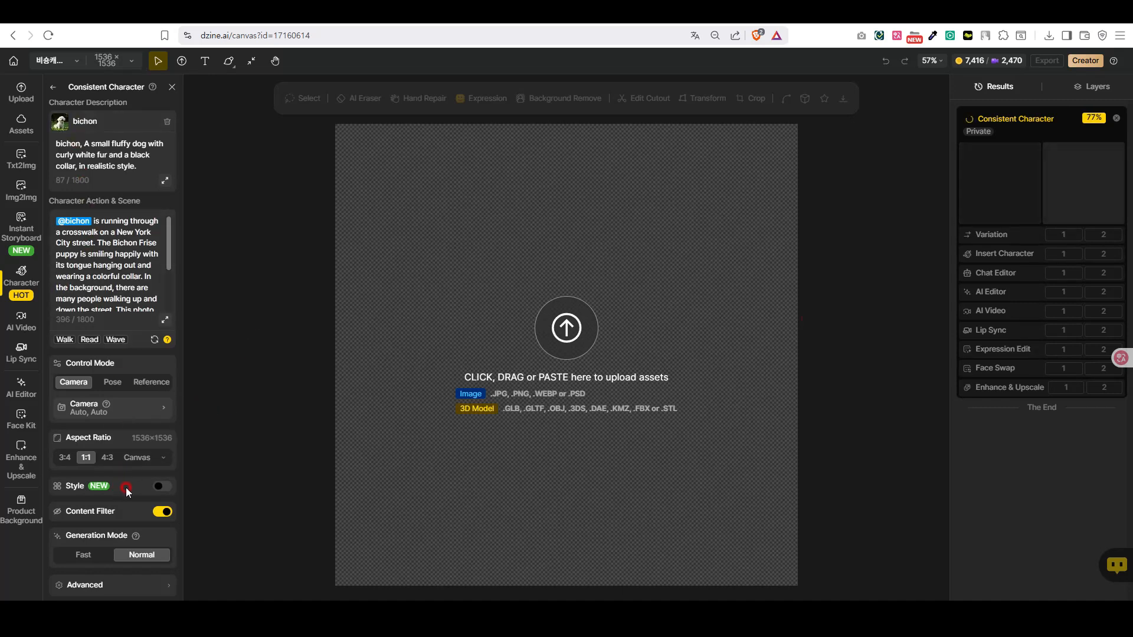
Turn on Style for the consistent character and browse the style library, keeping Dzine 3D Render v2
left_click(162, 488)
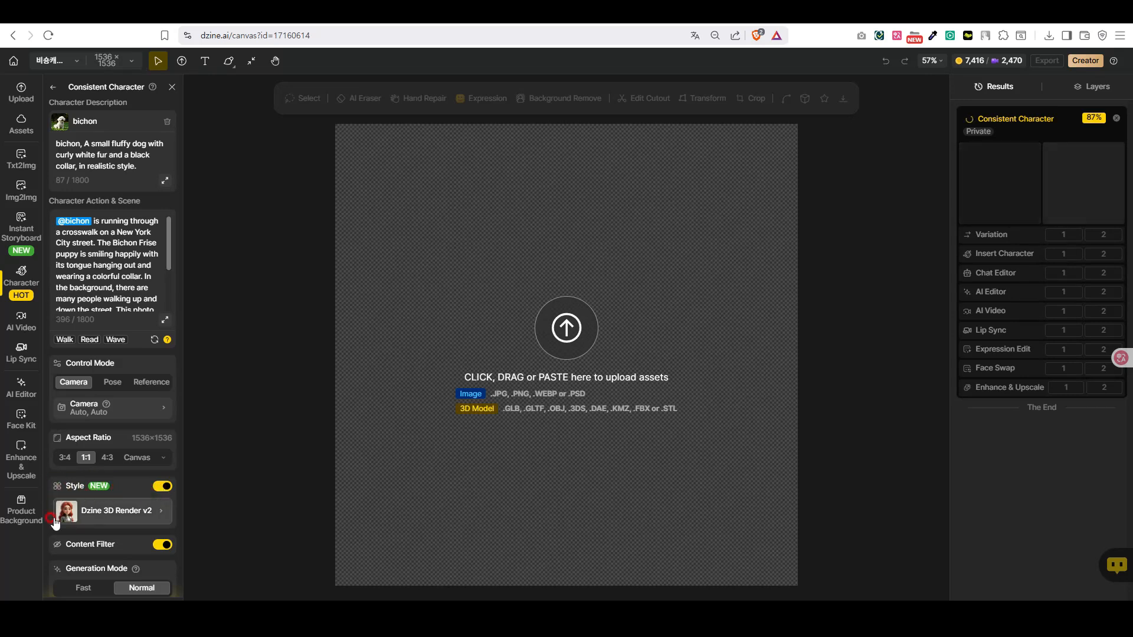
left_click(162, 509)
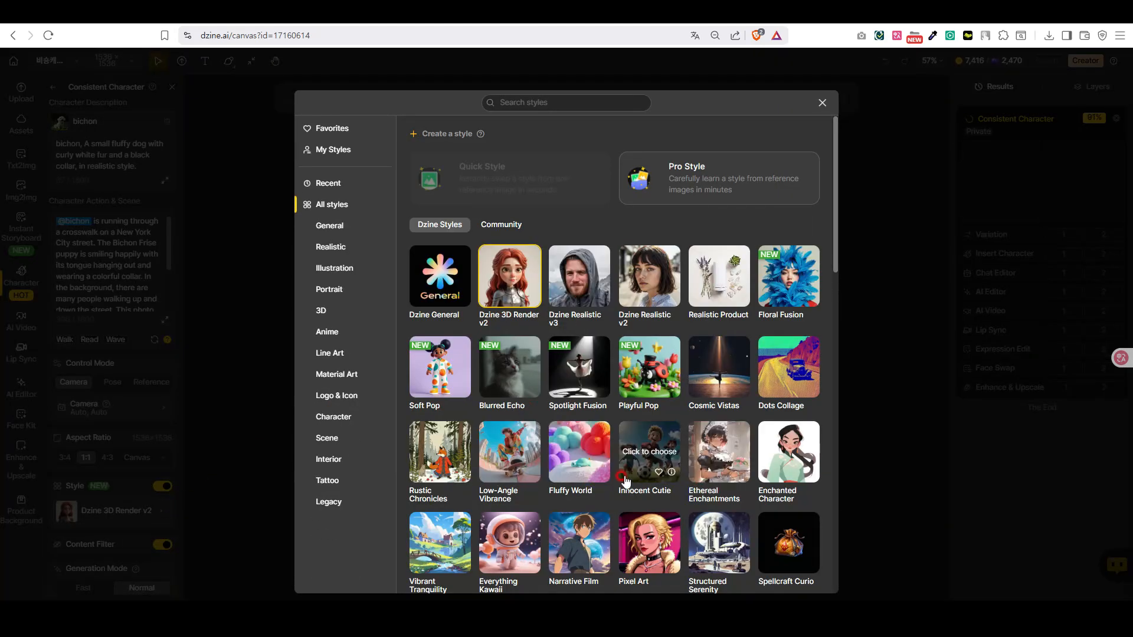
scroll(627, 481, "down", 3)
scroll(649, 413, "up", 3)
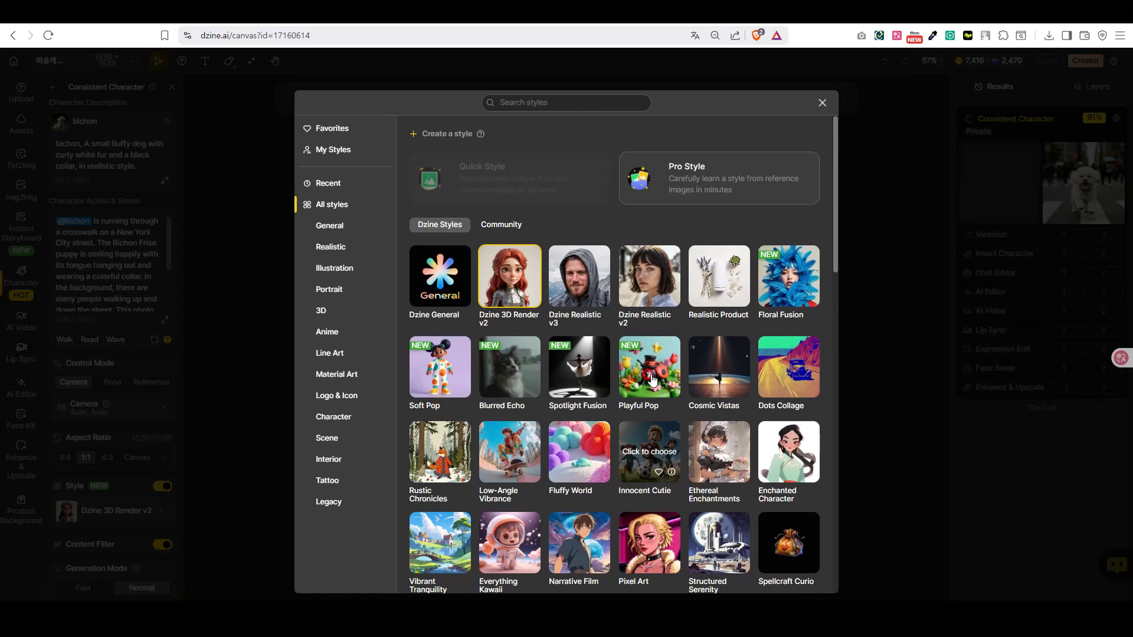
left_click(493, 297)
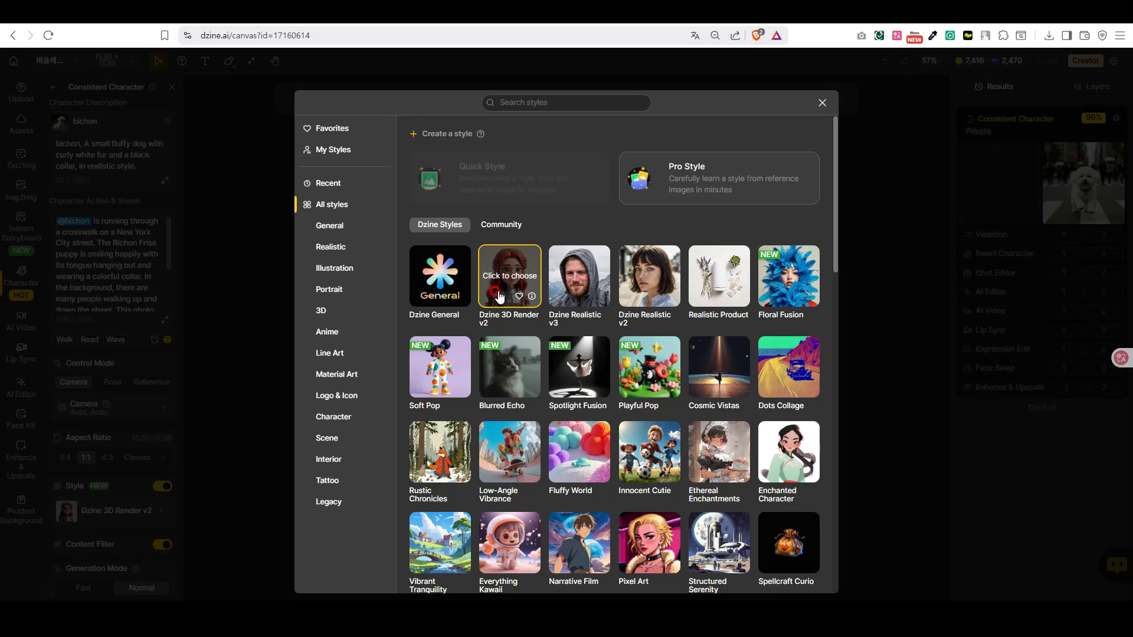
left_click(822, 104)
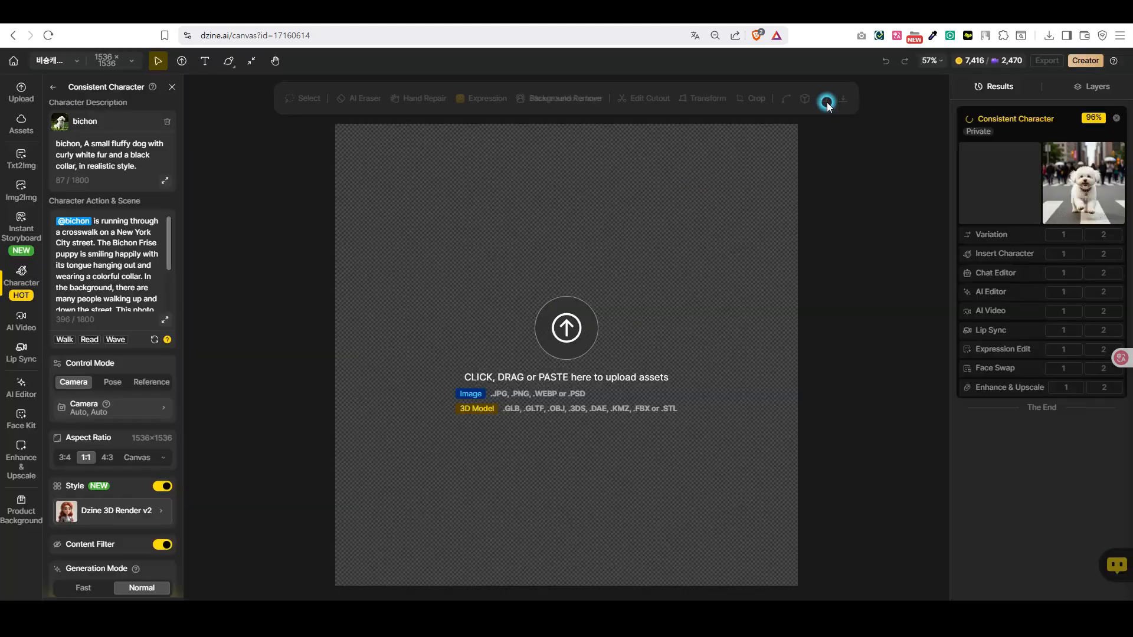
Preview the generated crosswalk images and place the first one, with the running bichon, on the canvas
left_click(1063, 202)
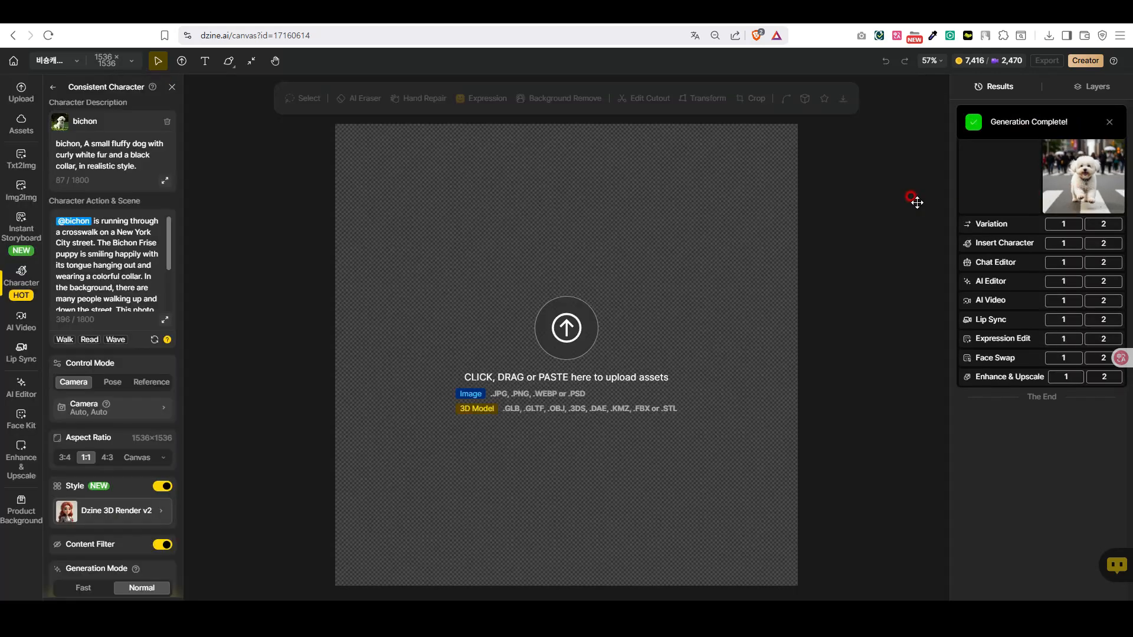
left_click(989, 185)
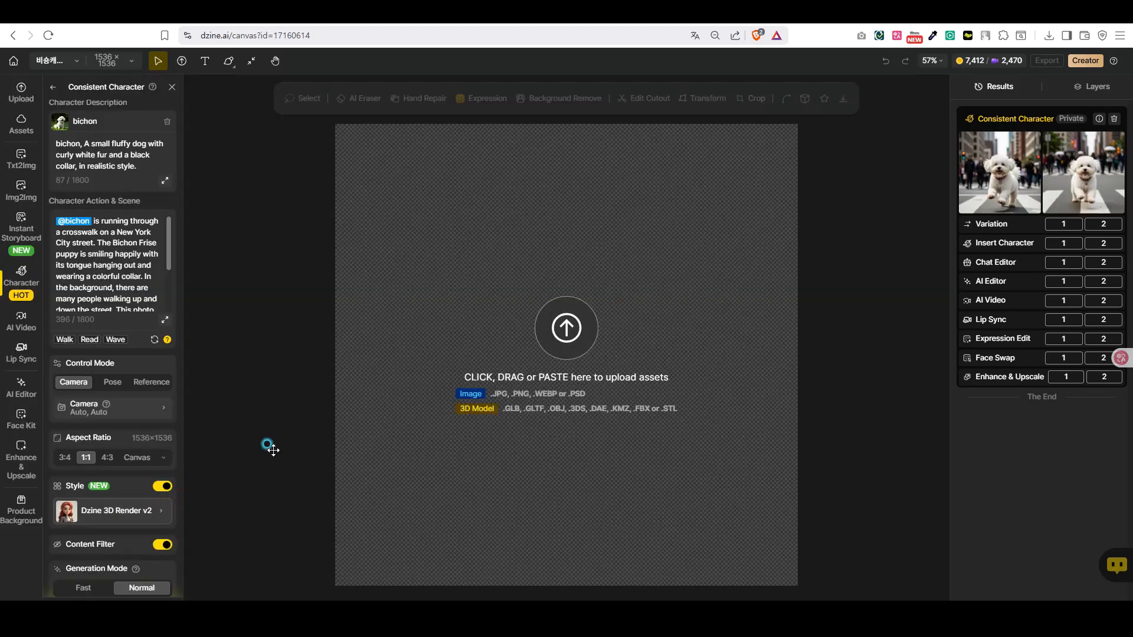
left_click(273, 450)
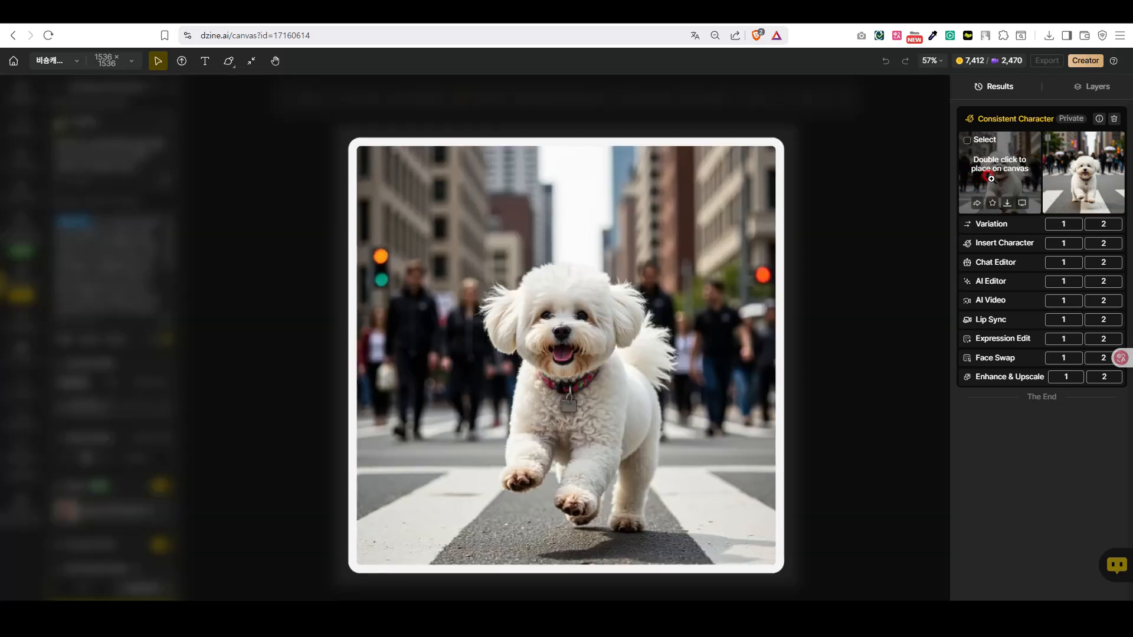
double_click(991, 178)
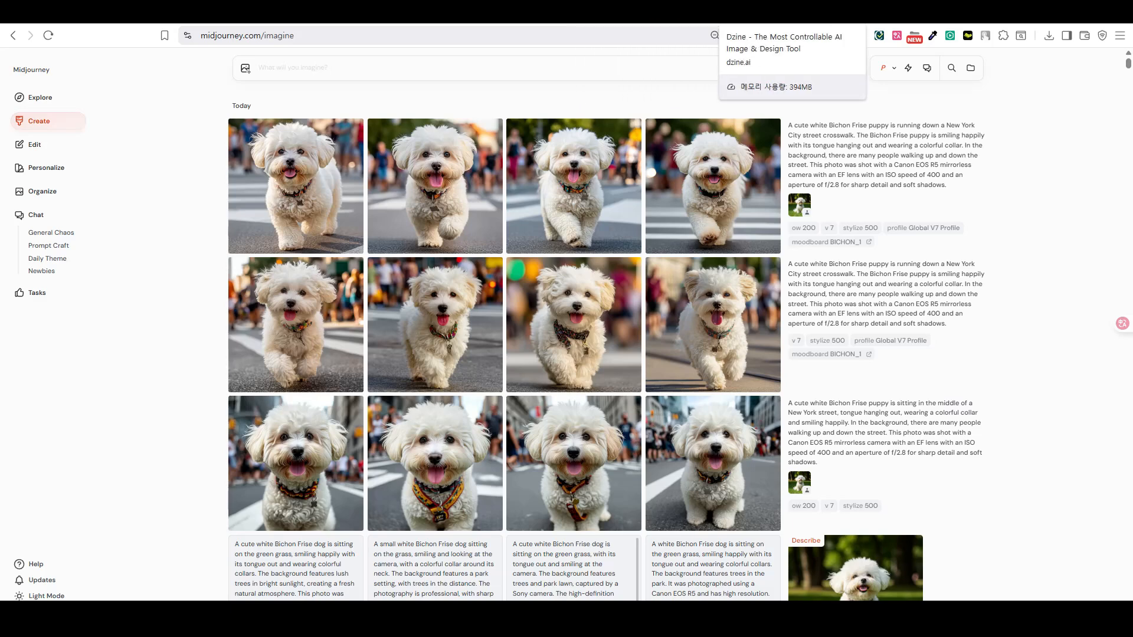
left_click(217, 13)
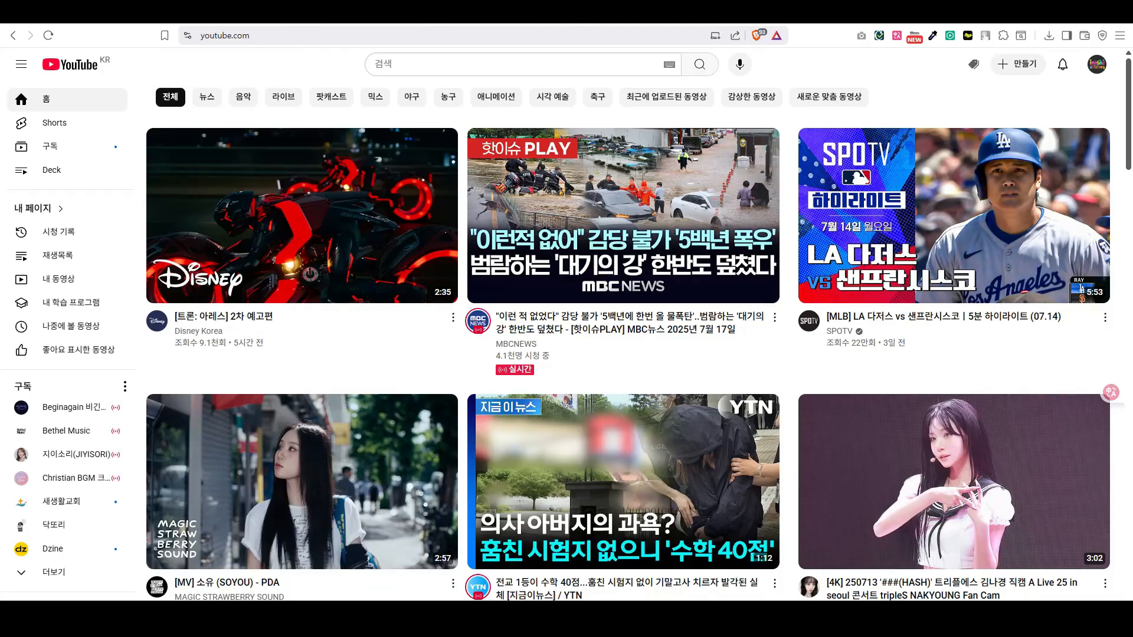
left_click(295, 13)
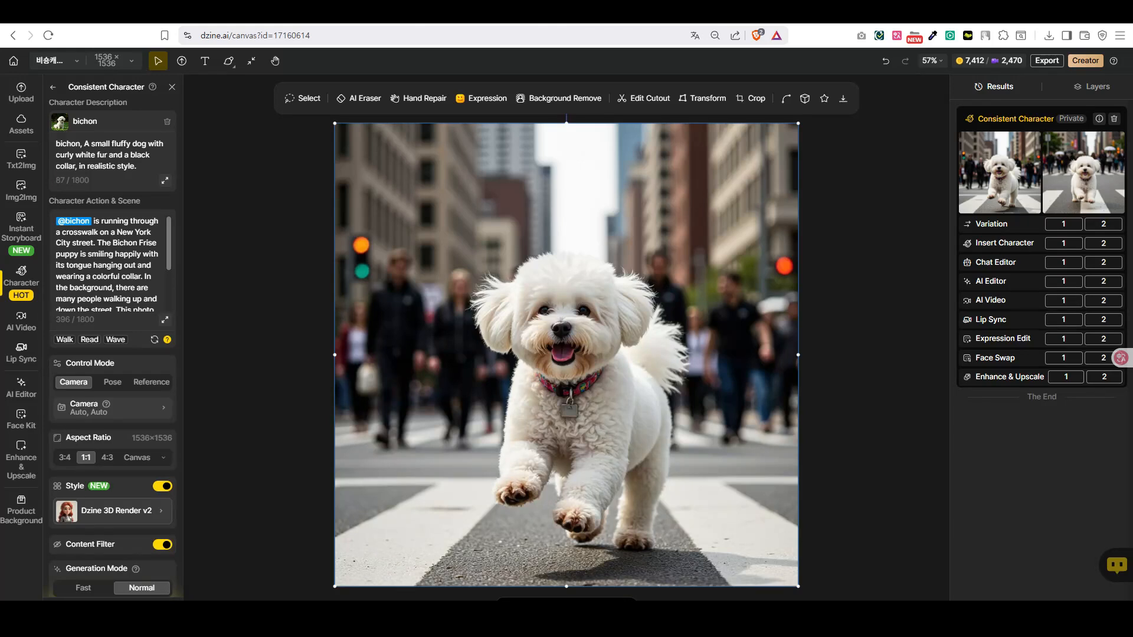